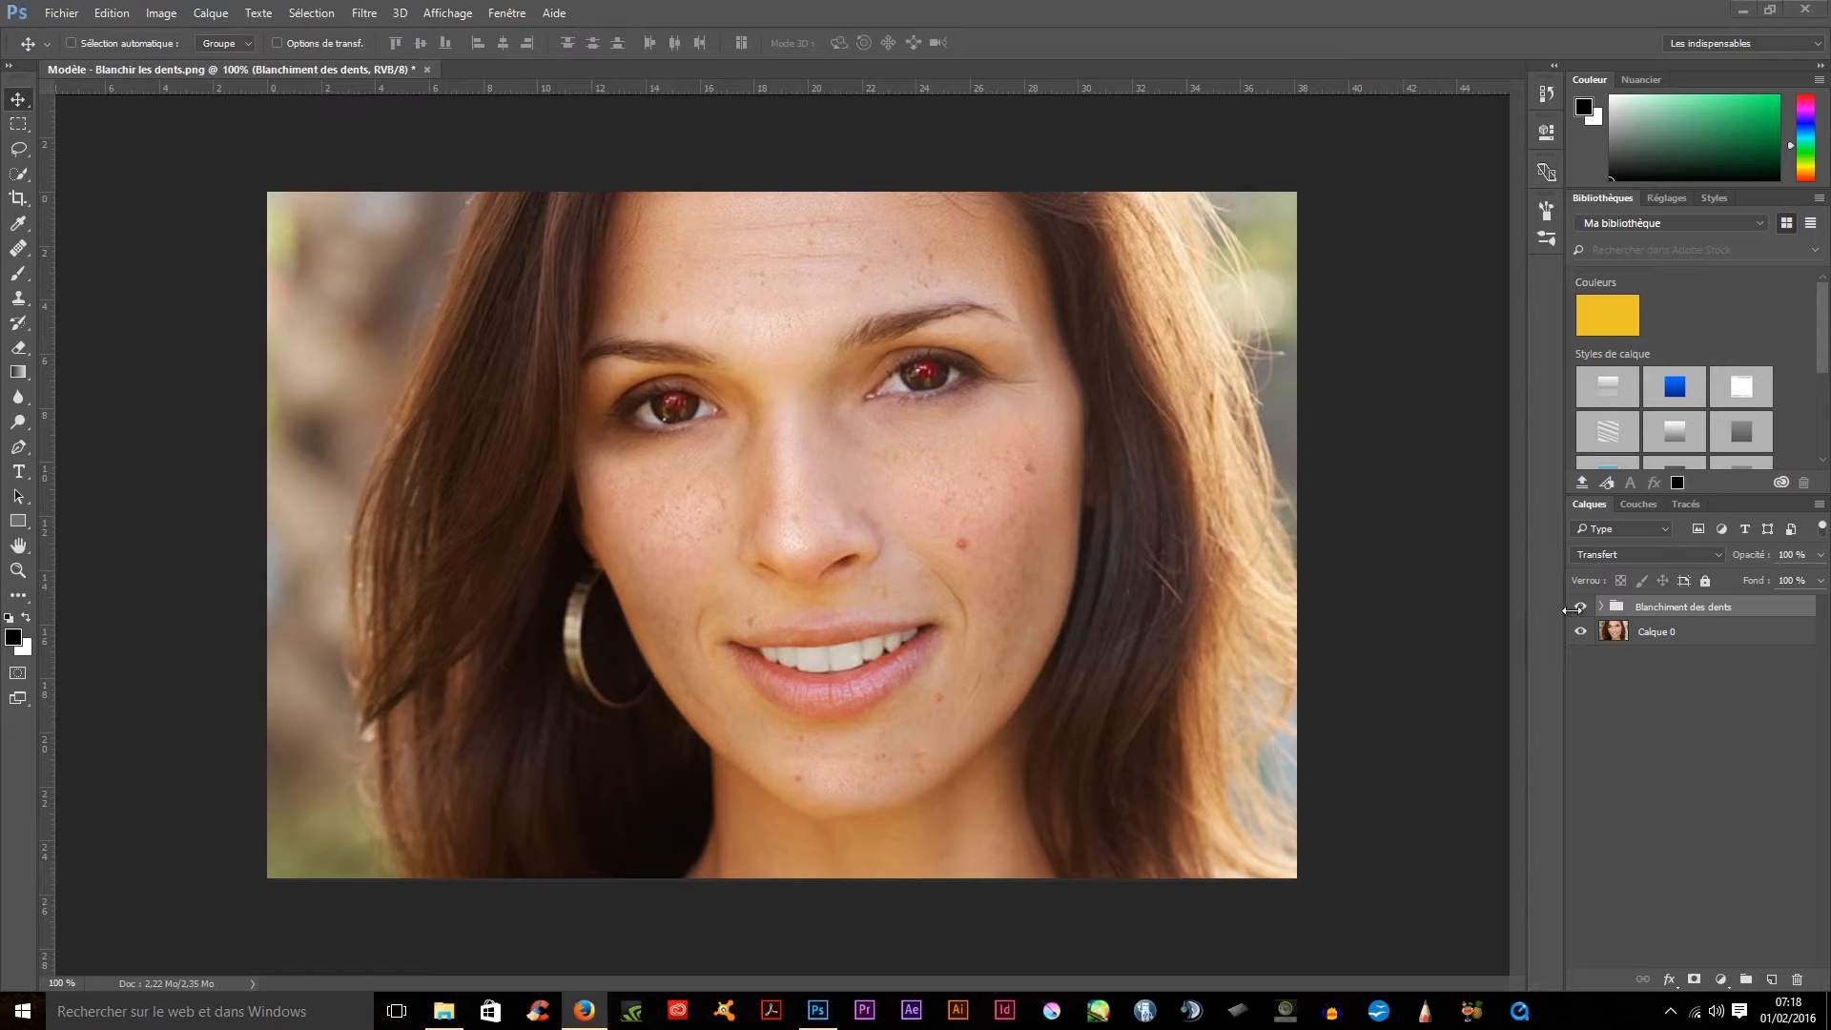
# - Toggle the visibility of the Blanchiment des dents group to compare the teeth before and after whitening
pyautogui.click(1575, 613)
pyautogui.click(1581, 608)
pyautogui.click(1581, 608)
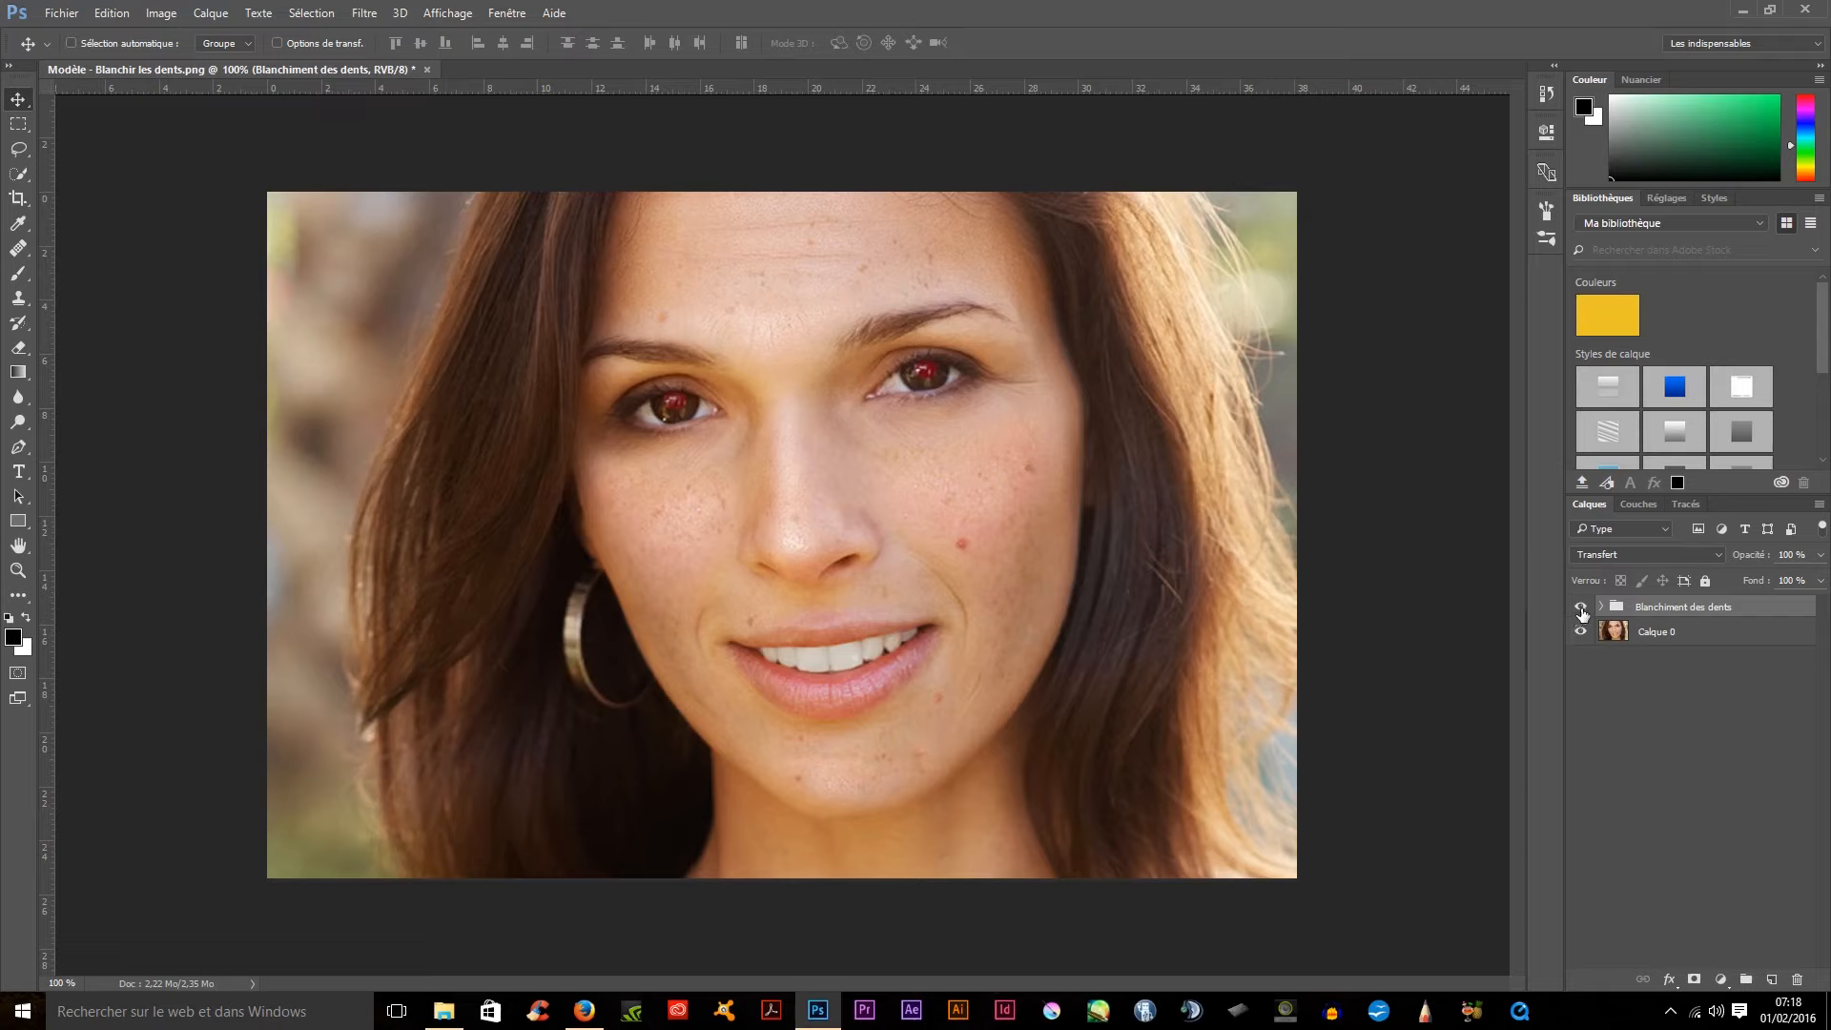
pyautogui.click(1580, 608)
pyautogui.click(1580, 609)
pyautogui.click(1581, 608)
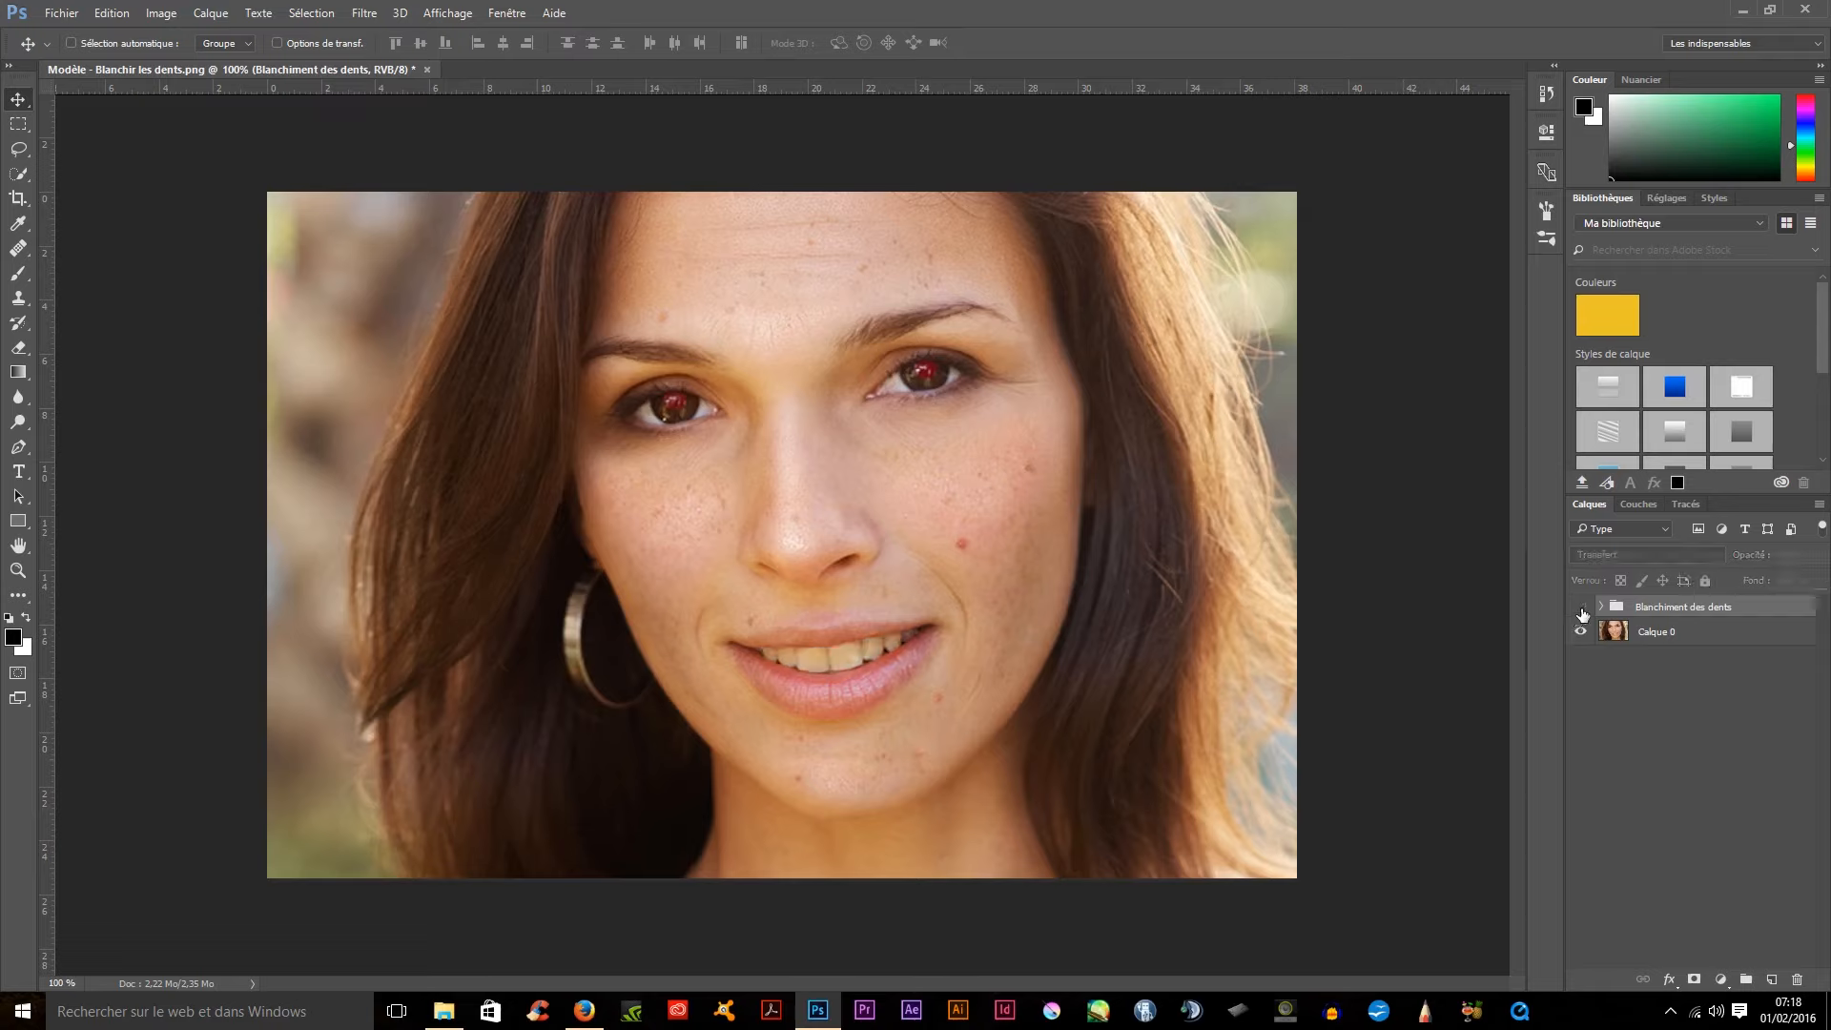
pyautogui.click(1580, 609)
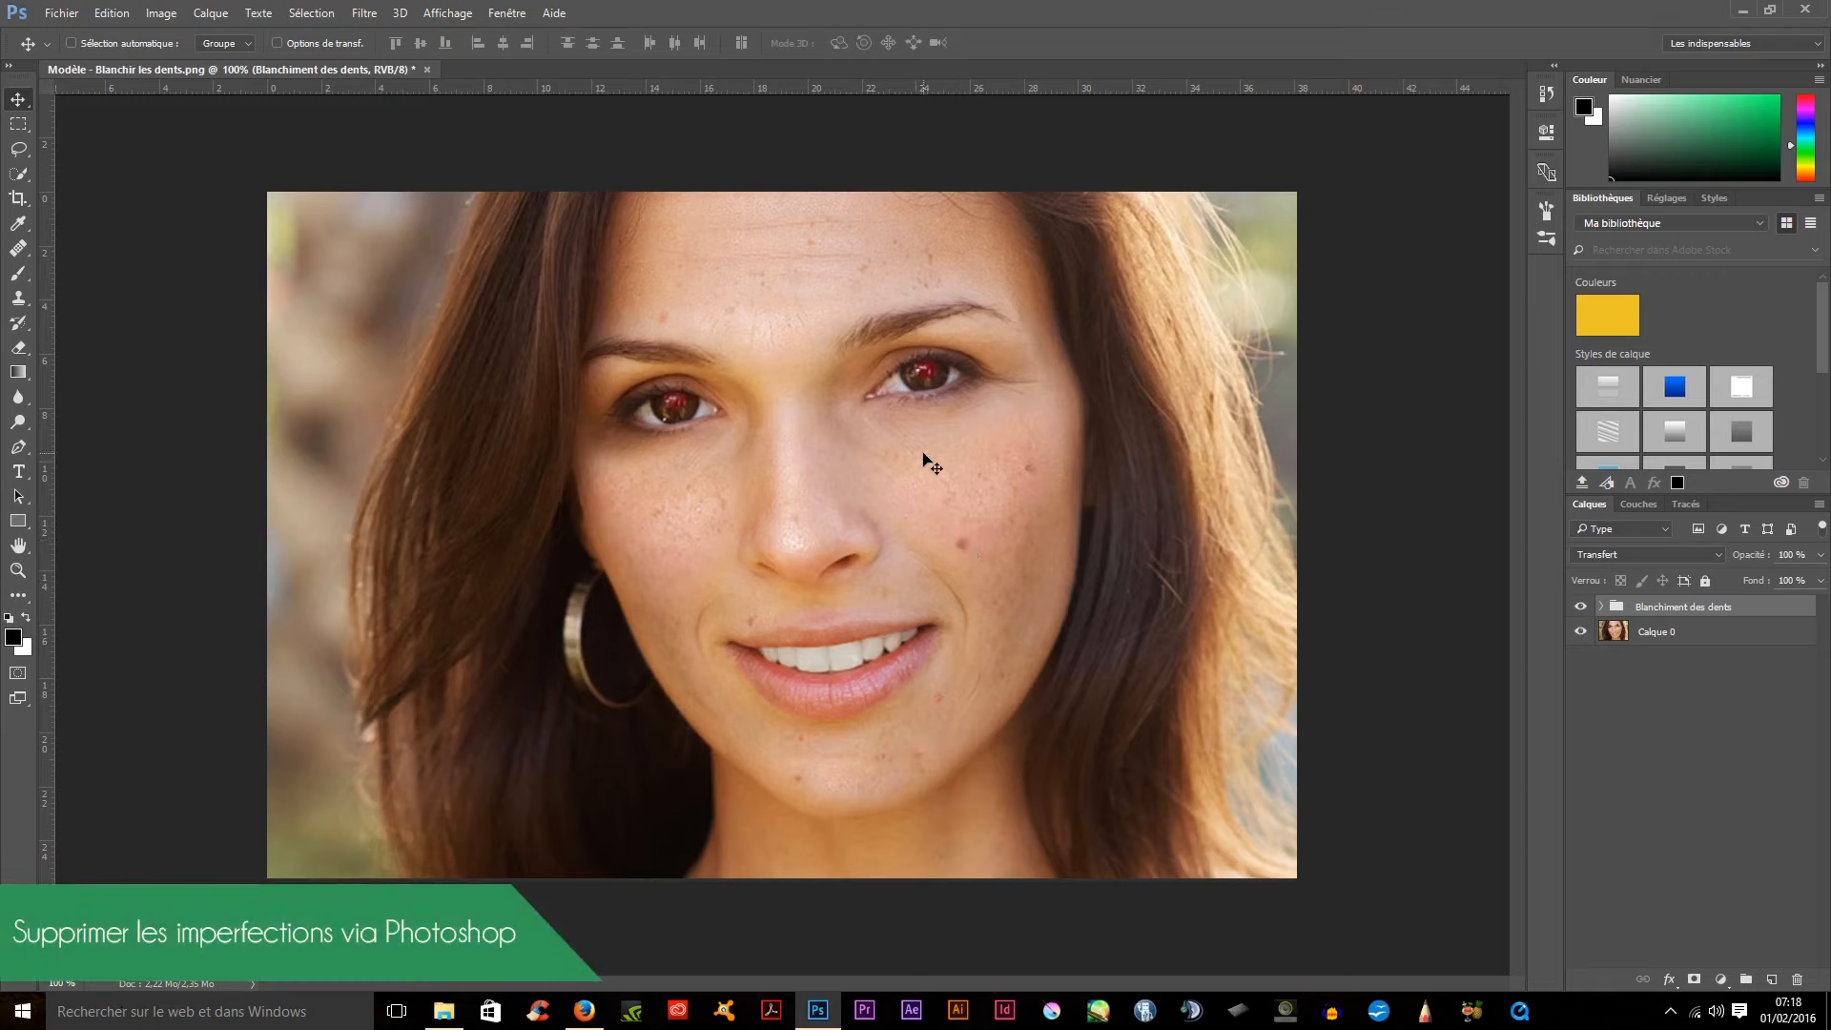
# - Select the Calque 0 layer and activate the Healing Brush (Outil Correcteur) for retouching the face
pyautogui.click(1688, 637)
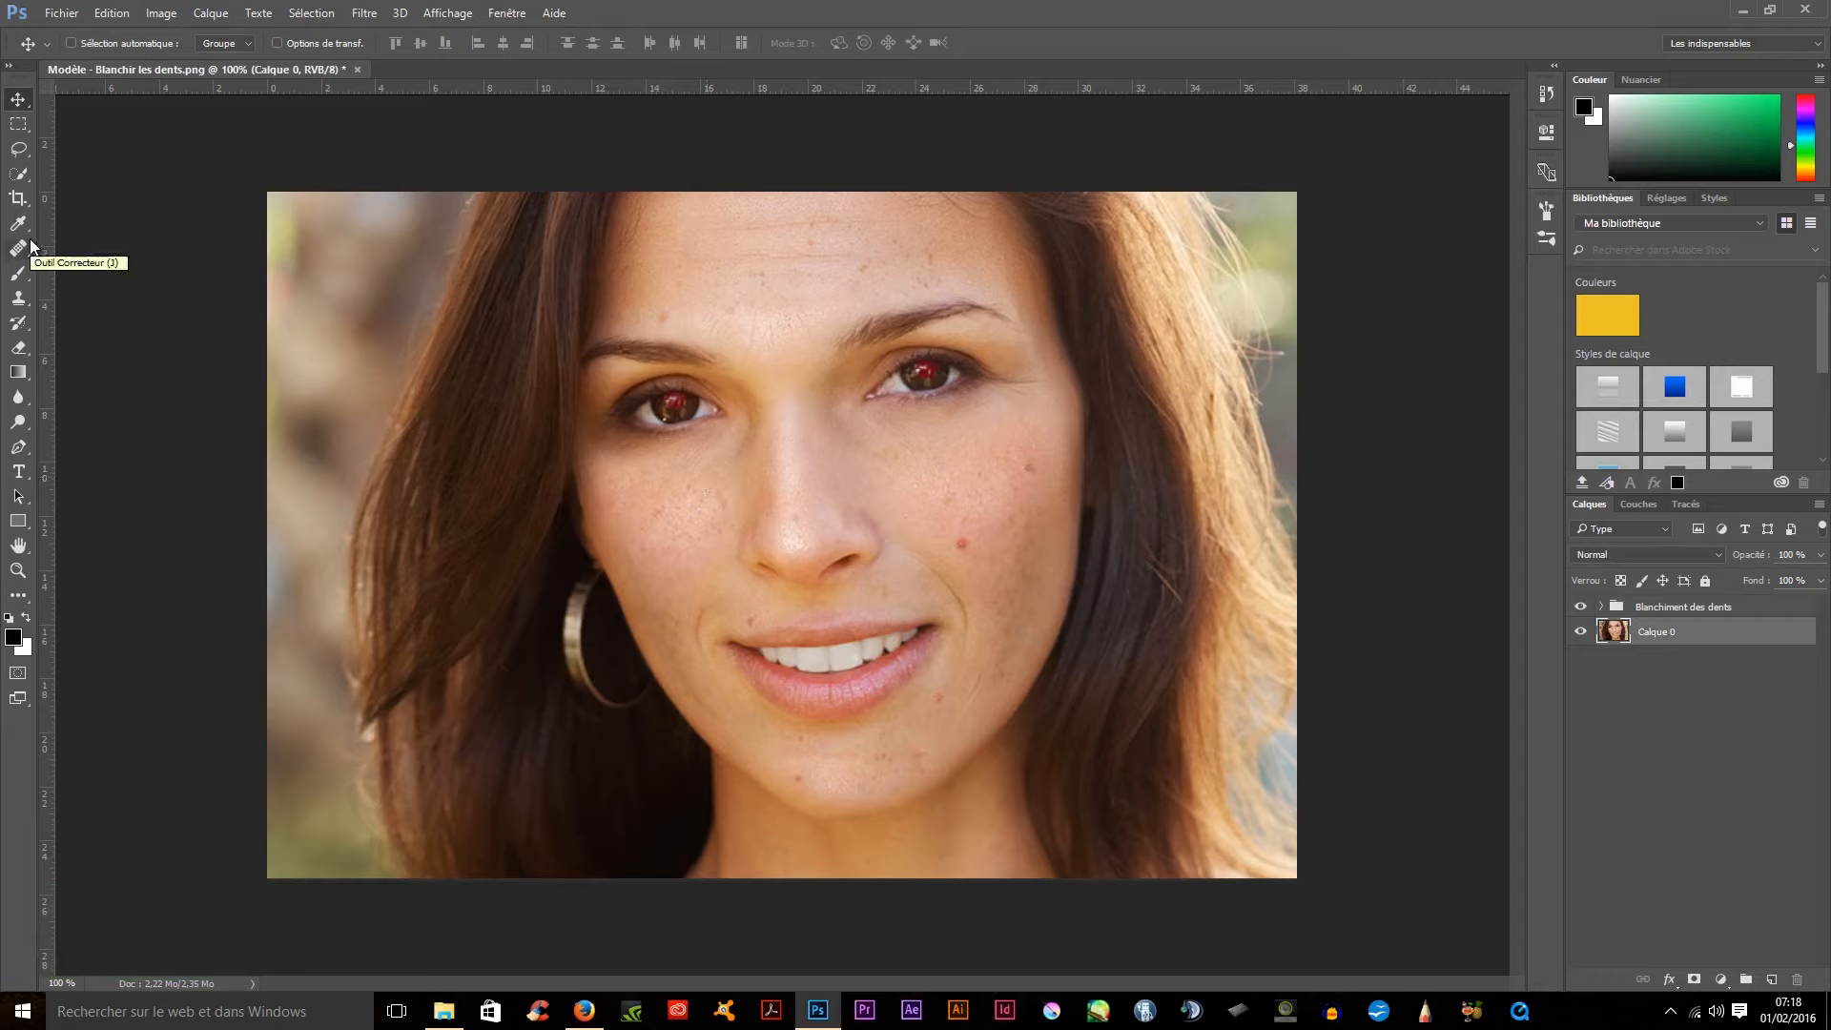
pyautogui.scroll(4, 757, 499)
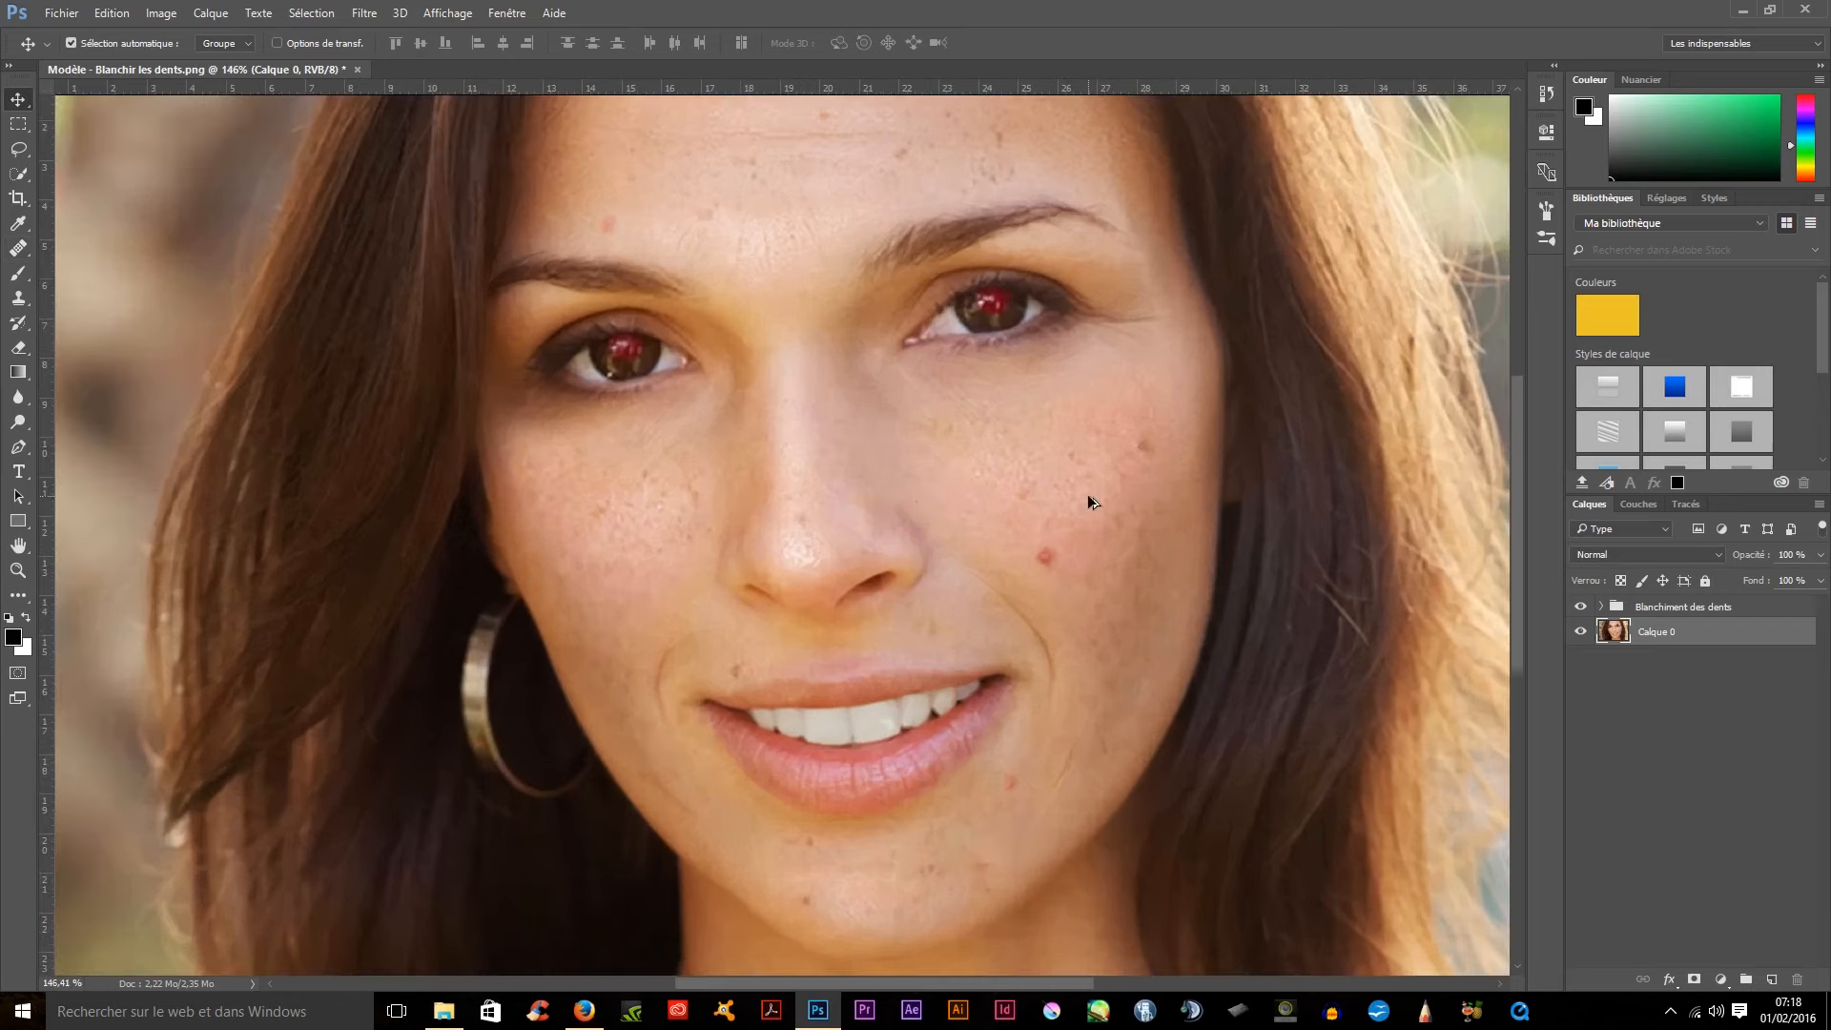
pyautogui.scroll(2, 1087, 496)
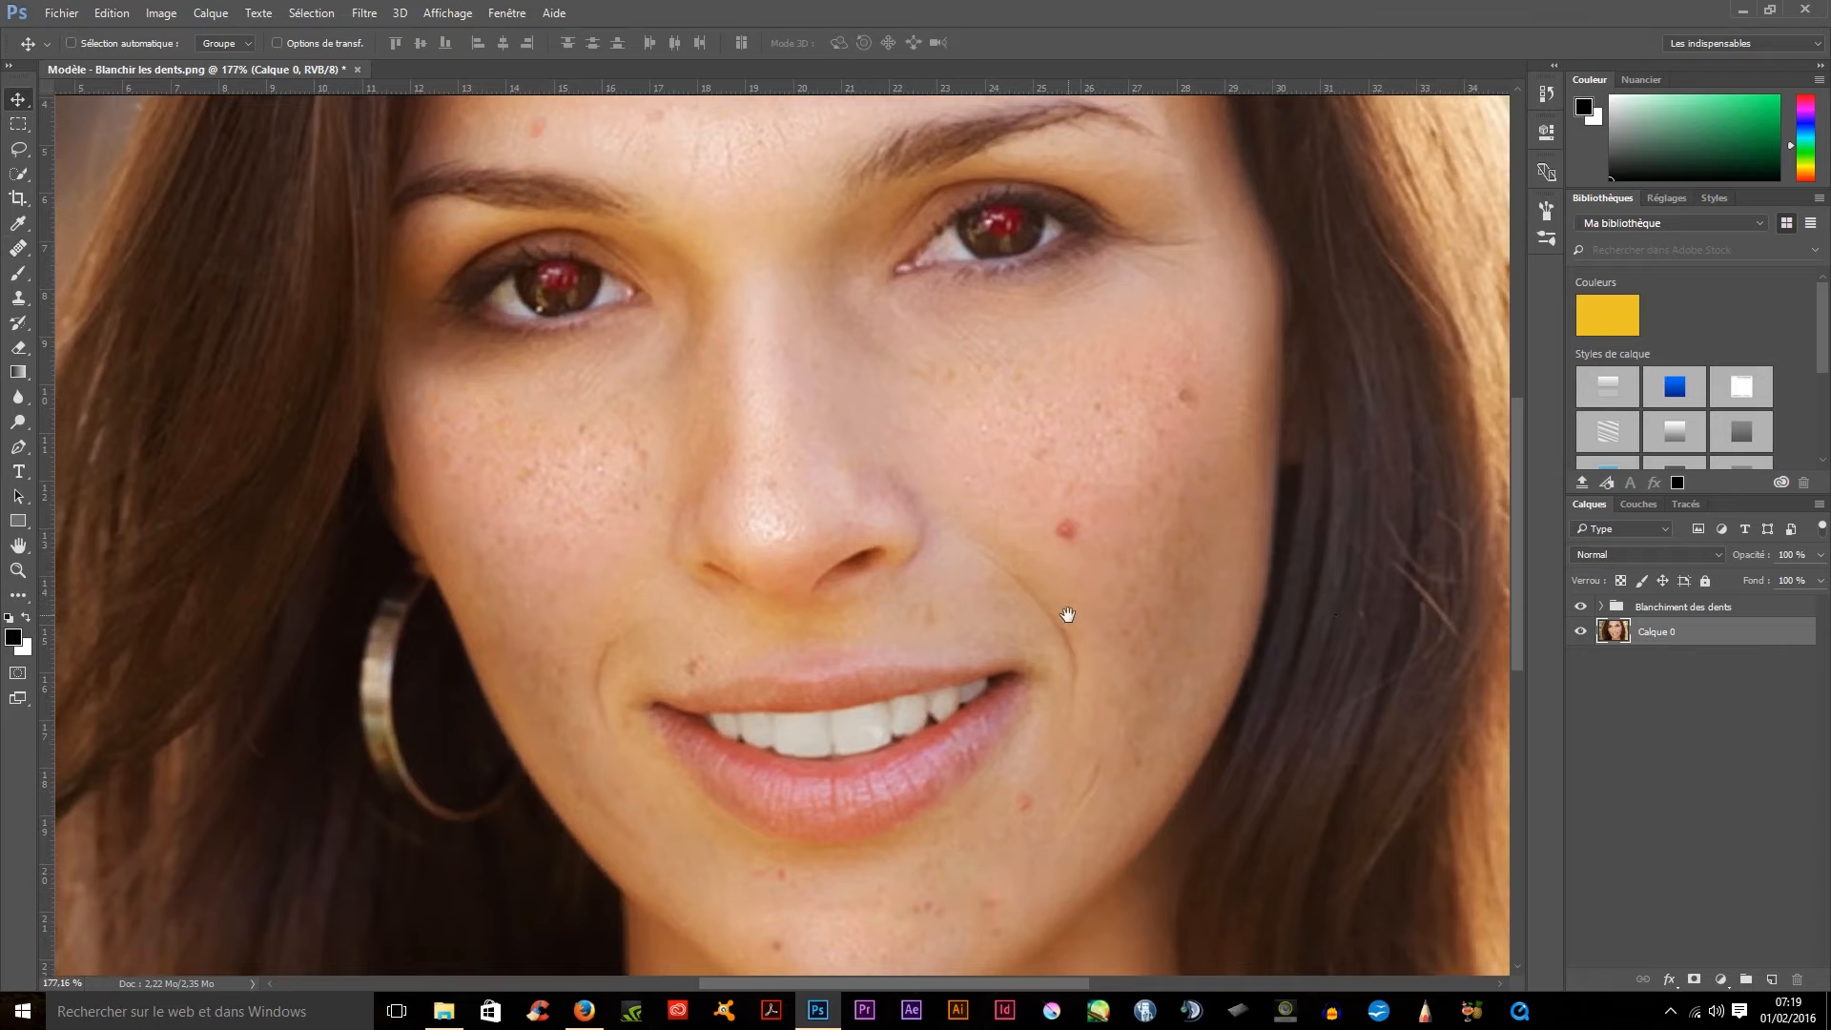
pyautogui.moveTo(1067, 615); pyautogui.dragTo(1062, 540)
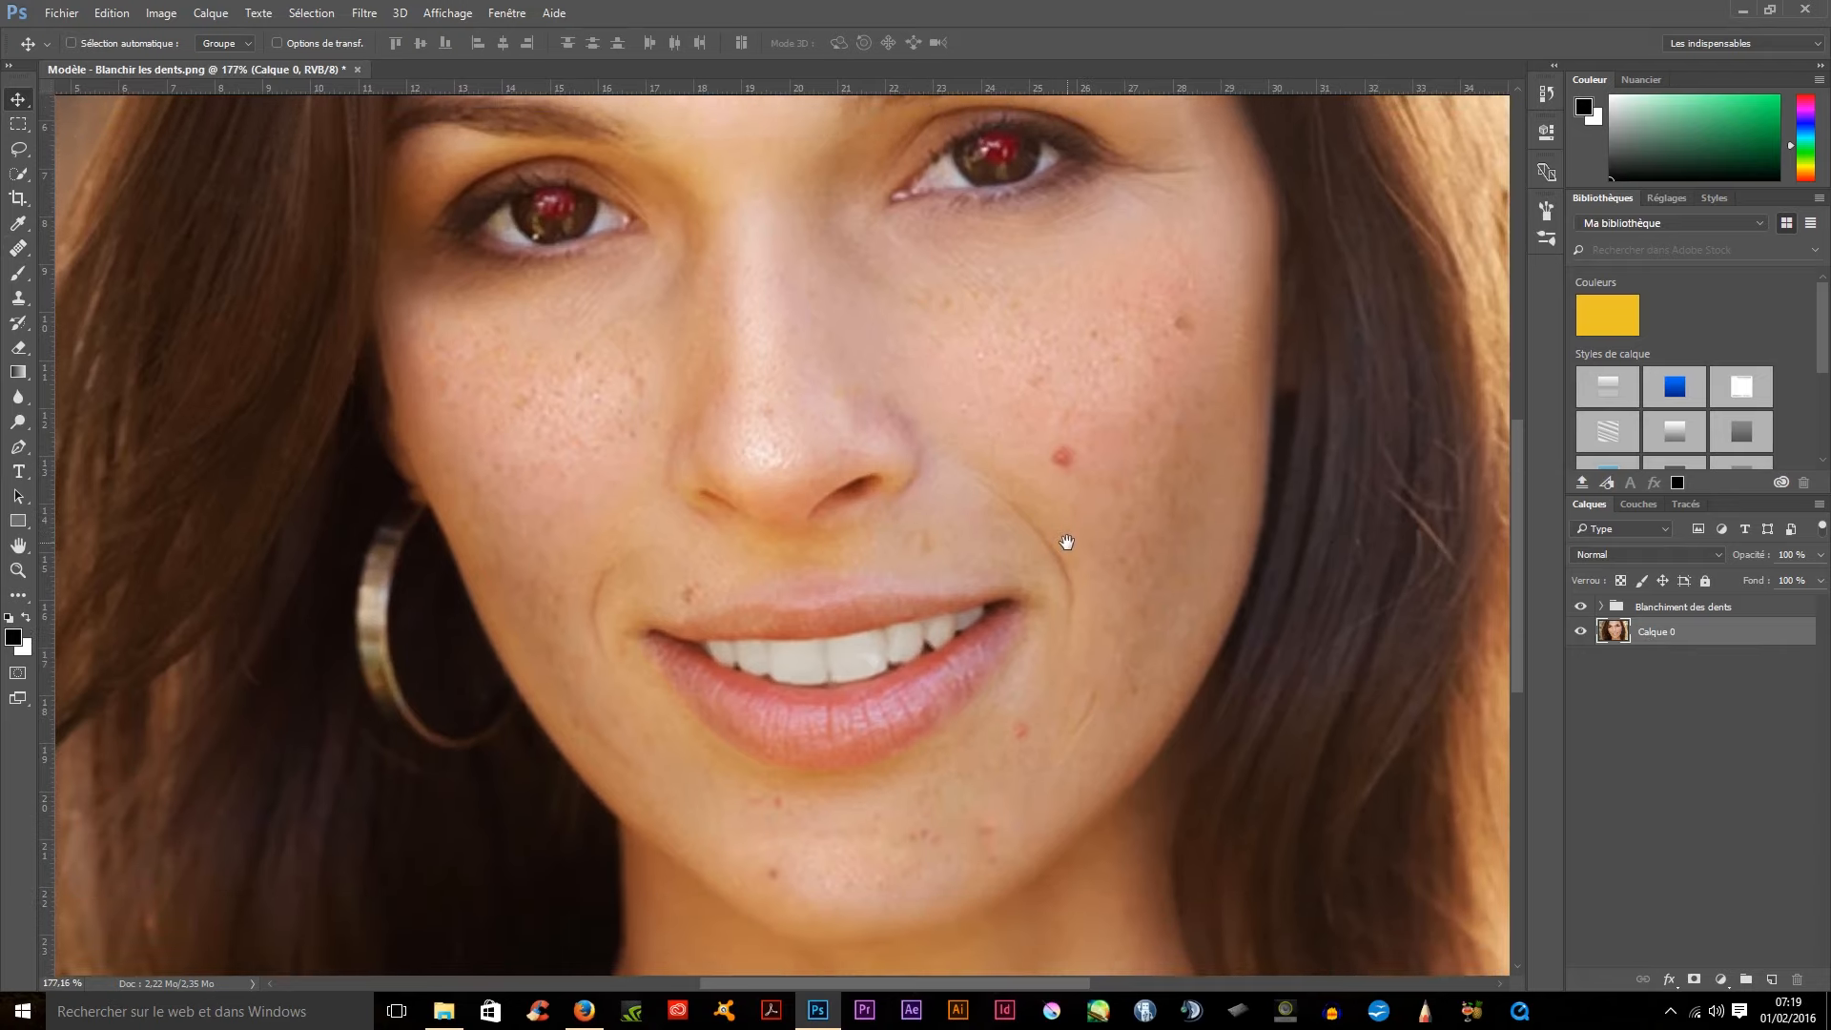
pyautogui.click(19, 248)
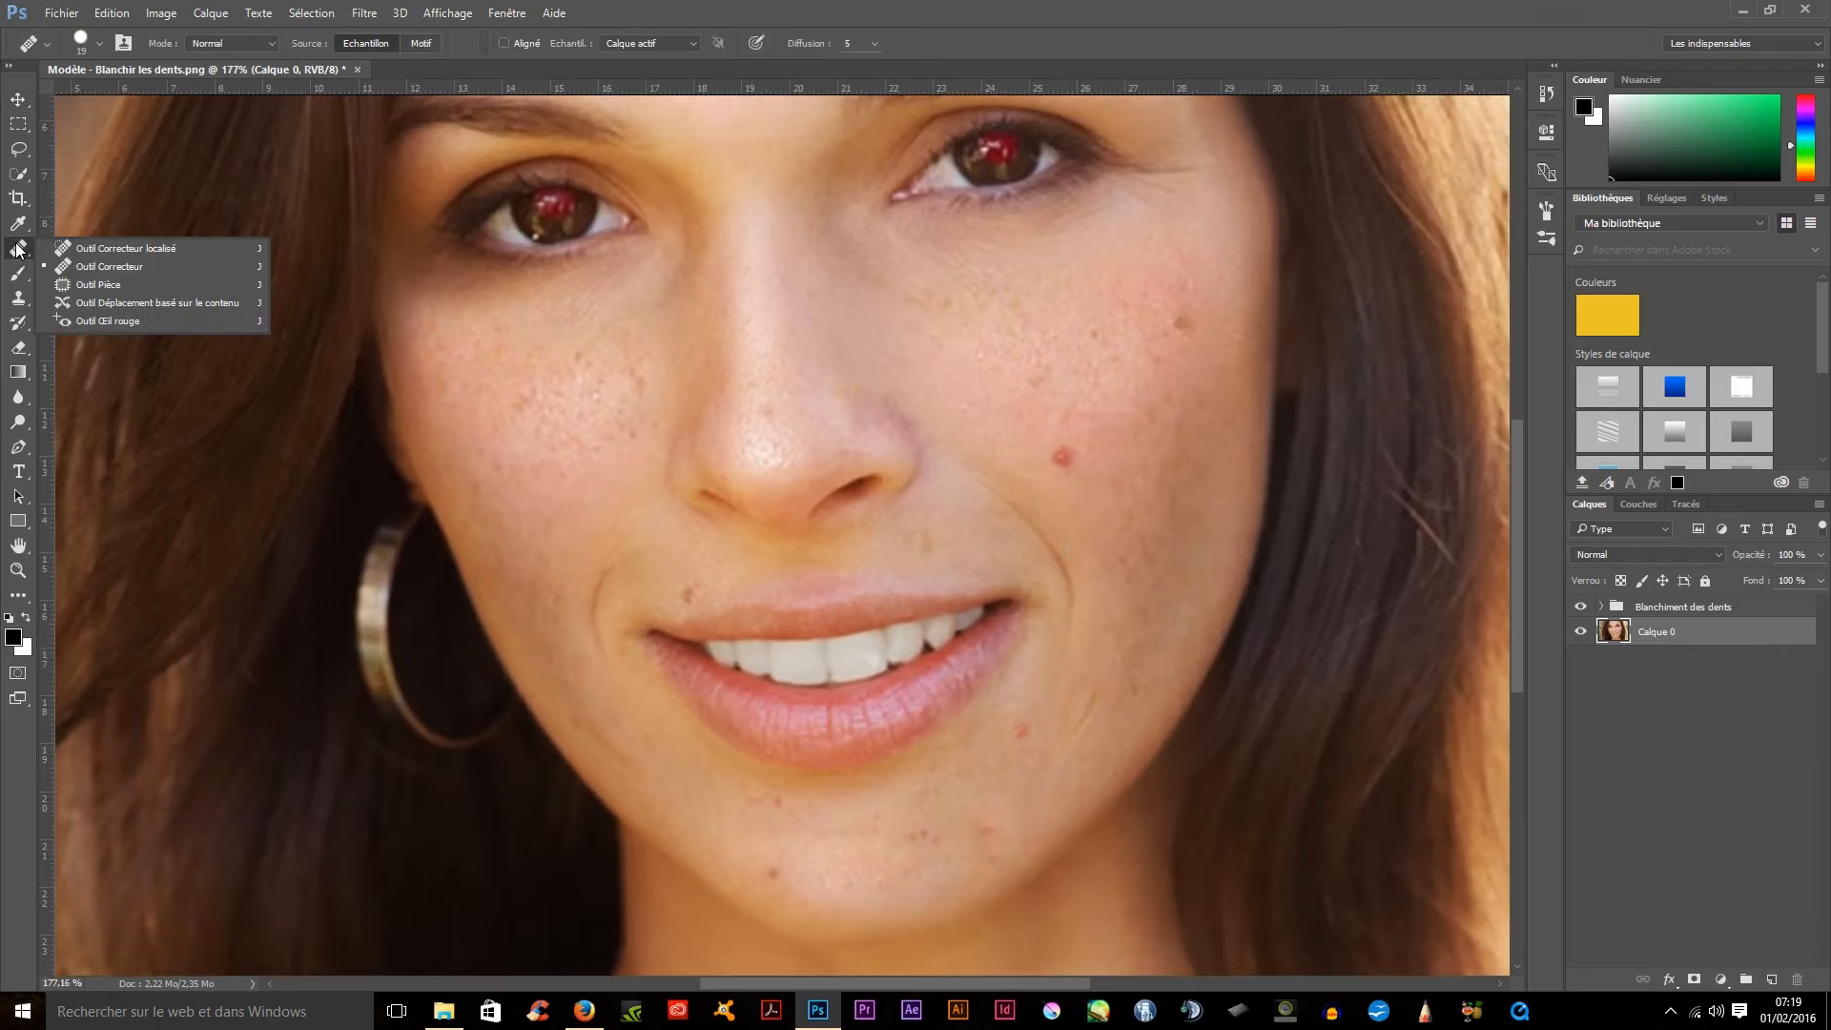
pyautogui.click(80, 268)
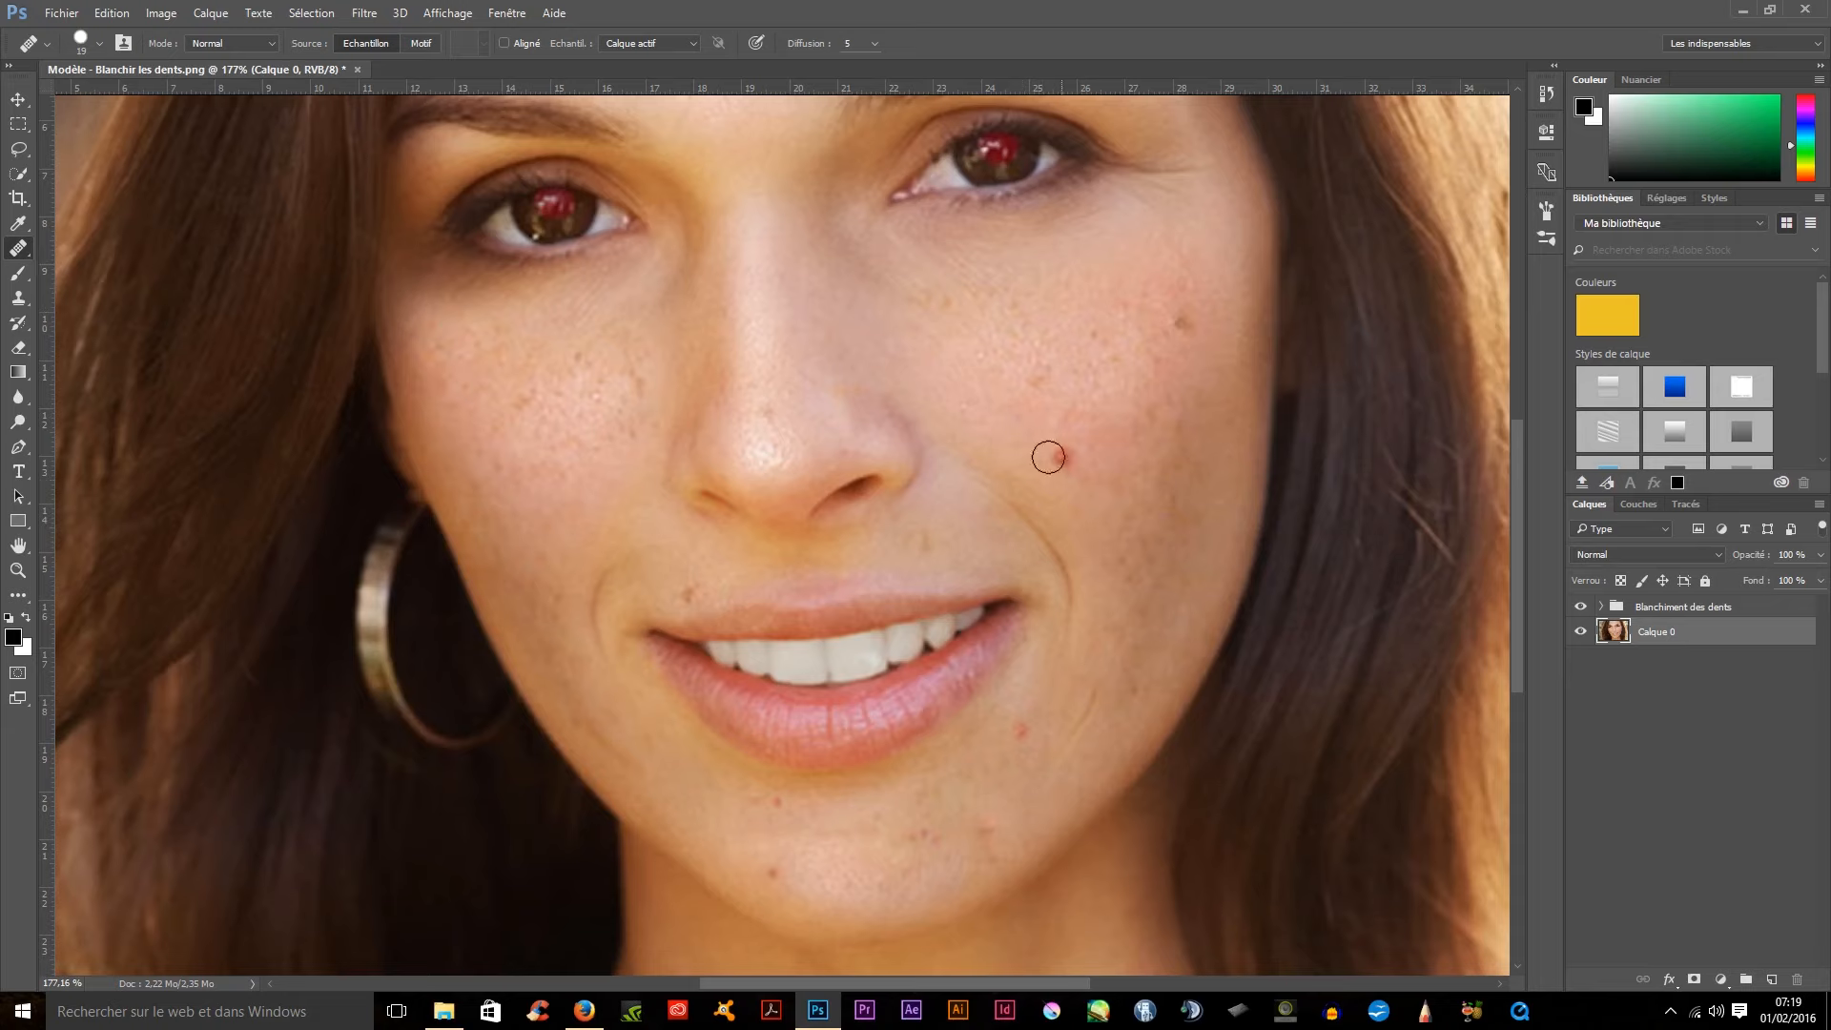
# - Try to heal the red cheek spot with the Healing Brush, using a source point on the tip of the nose
pyautogui.scroll(3, 1177, 484)
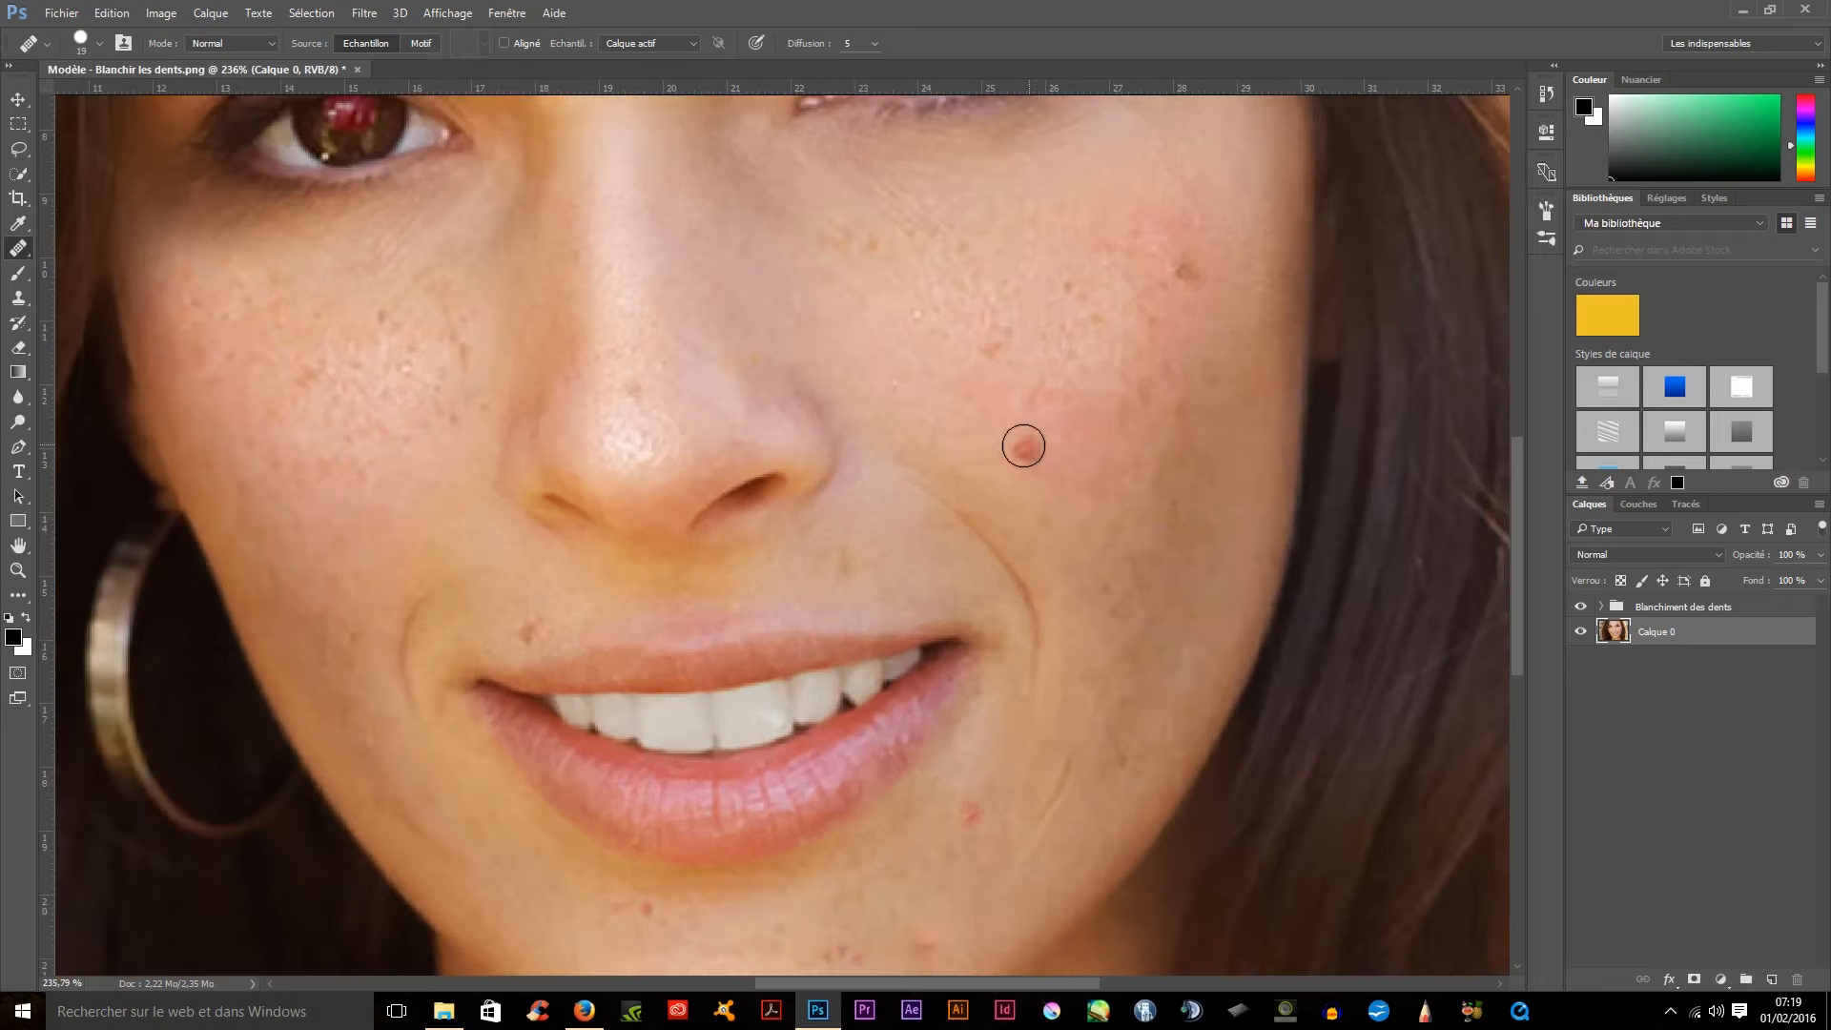
pyautogui.click(1022, 443)
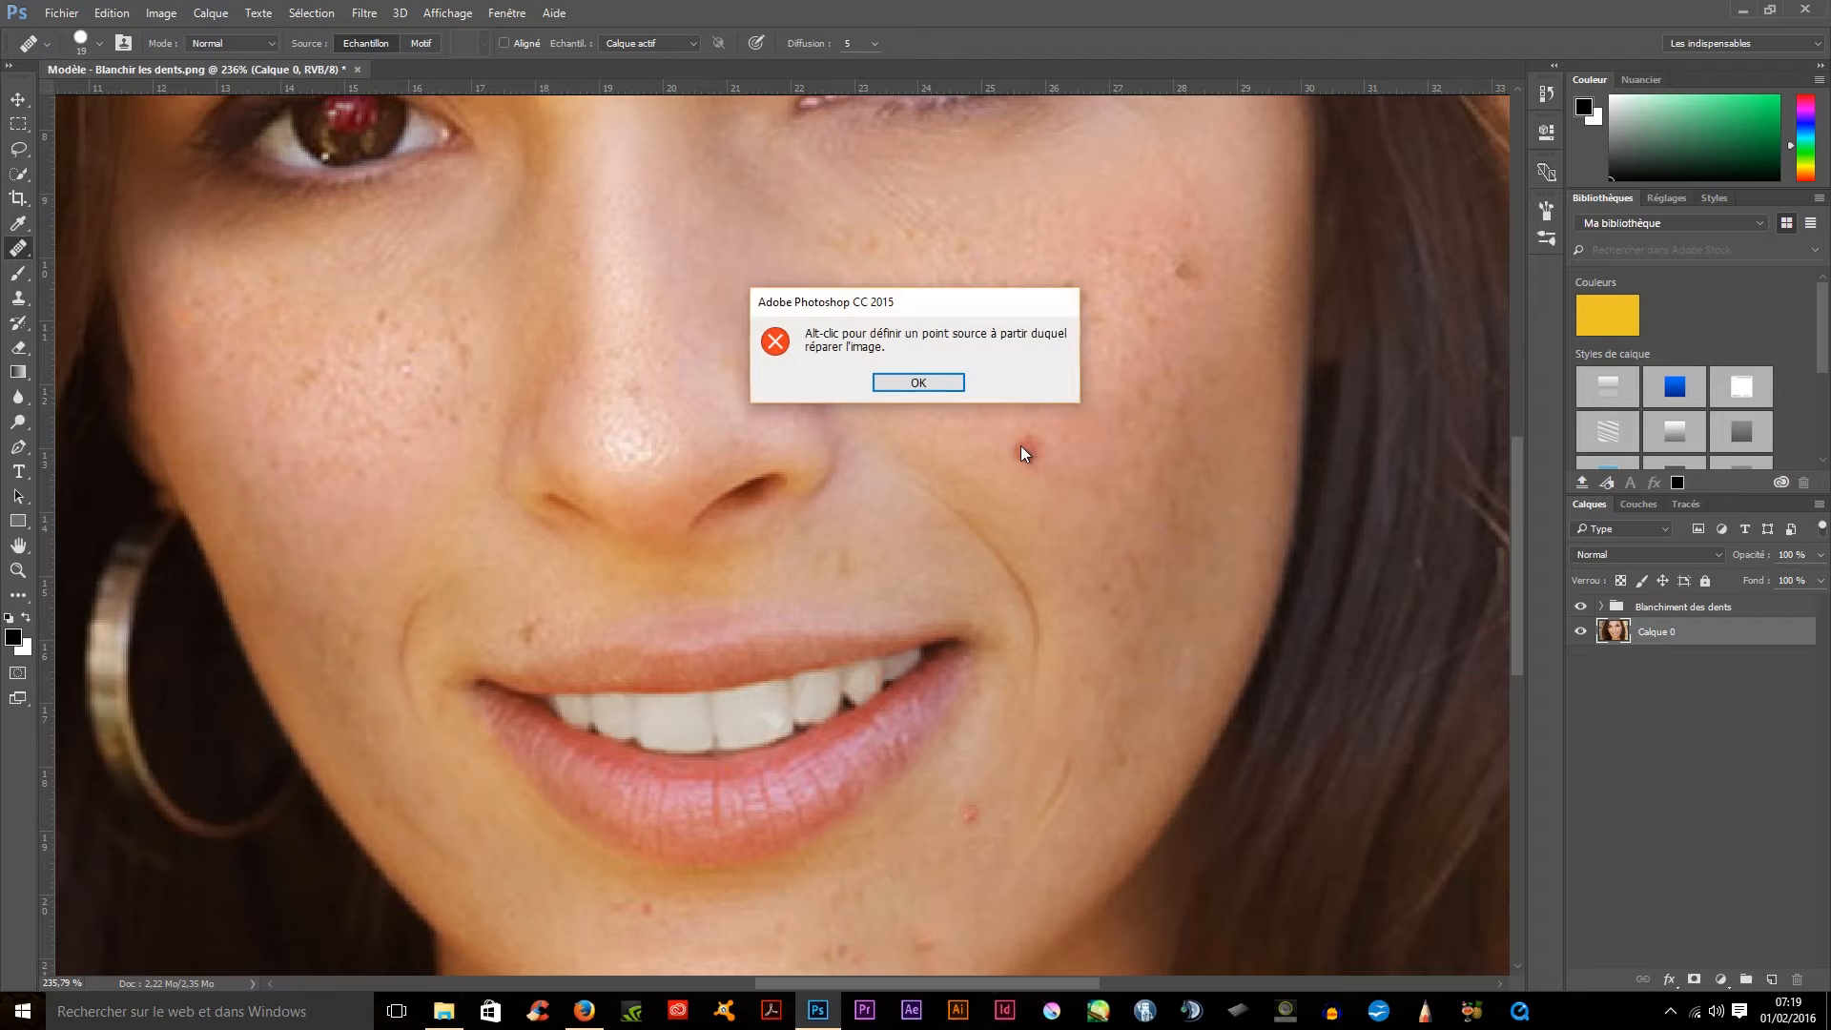
pyautogui.click(896, 385)
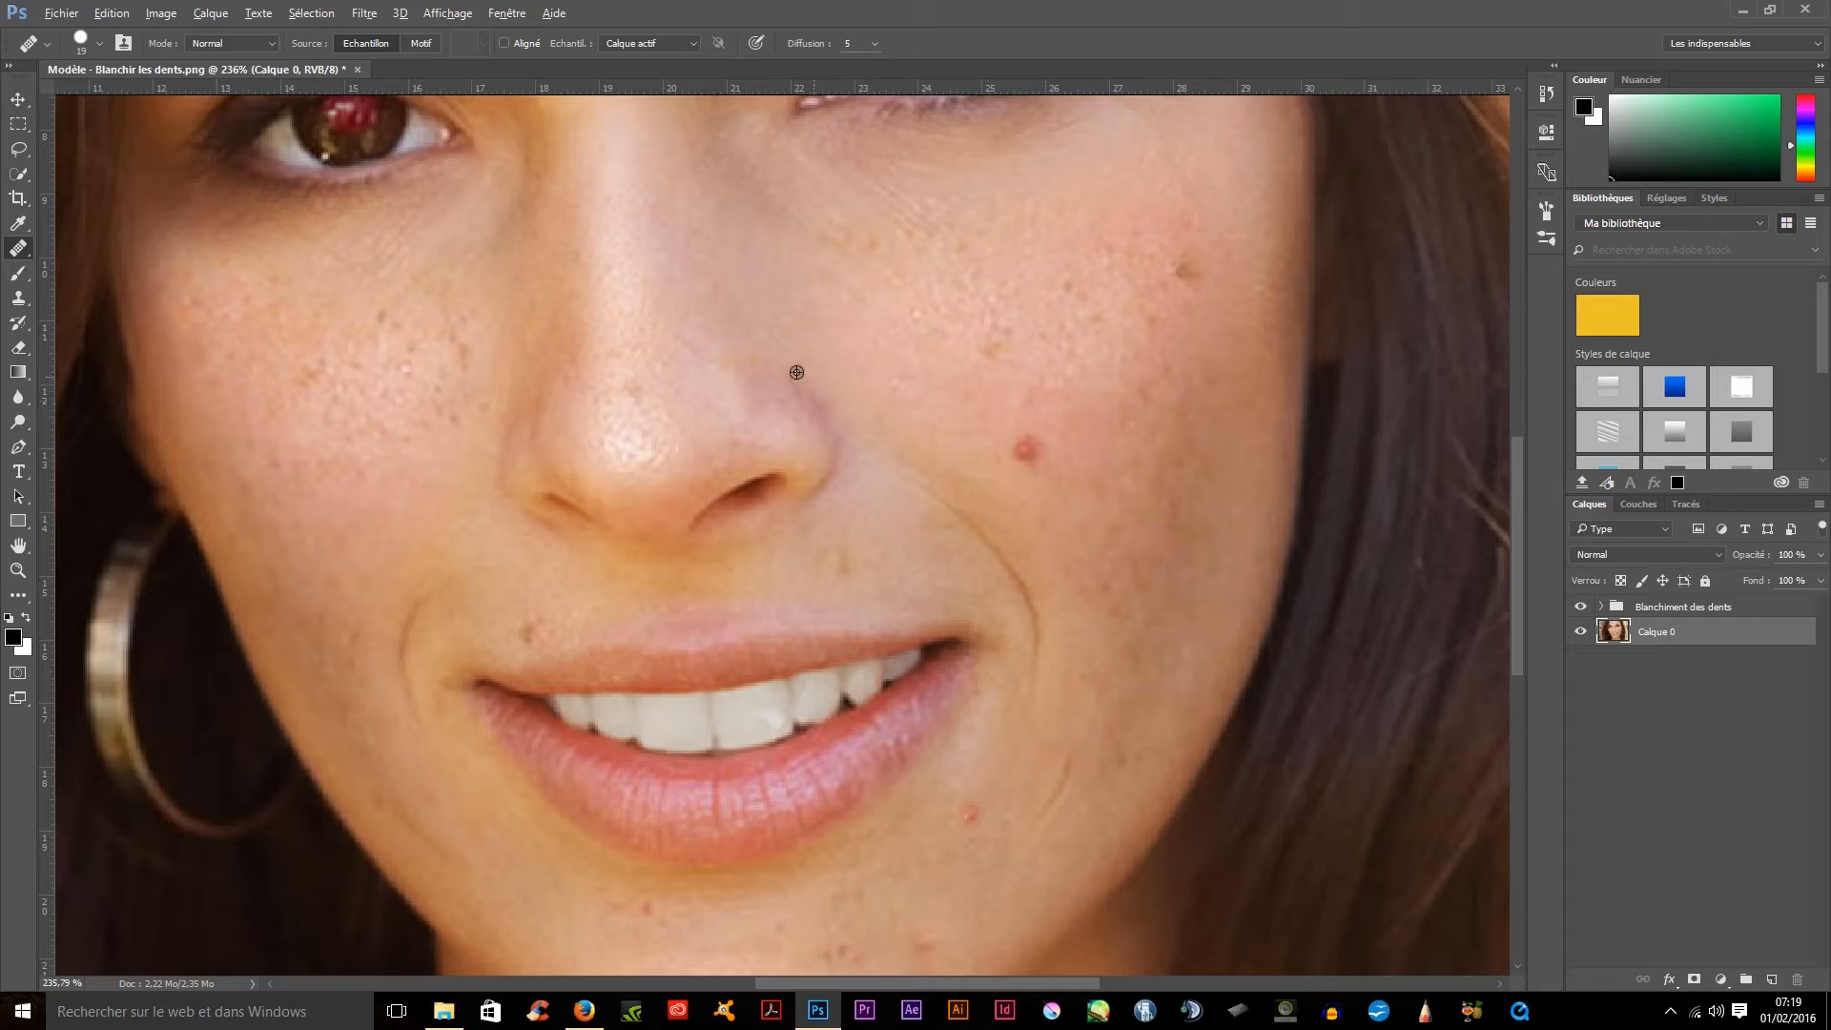
pyautogui.keyDown('alt'); pyautogui.click(637, 434); pyautogui.keyUp('alt')
pyautogui.click(1027, 449)
pyautogui.hotkey('ctrl', 'z')
# - Heal the red cheek spot with the Healing Brush, sampling the clean skin just beside it
pyautogui.keyDown('alt'); pyautogui.click(987, 442); pyautogui.keyUp('alt')
pyautogui.click(1026, 448)
pyautogui.hotkey('ctrl', 'z')
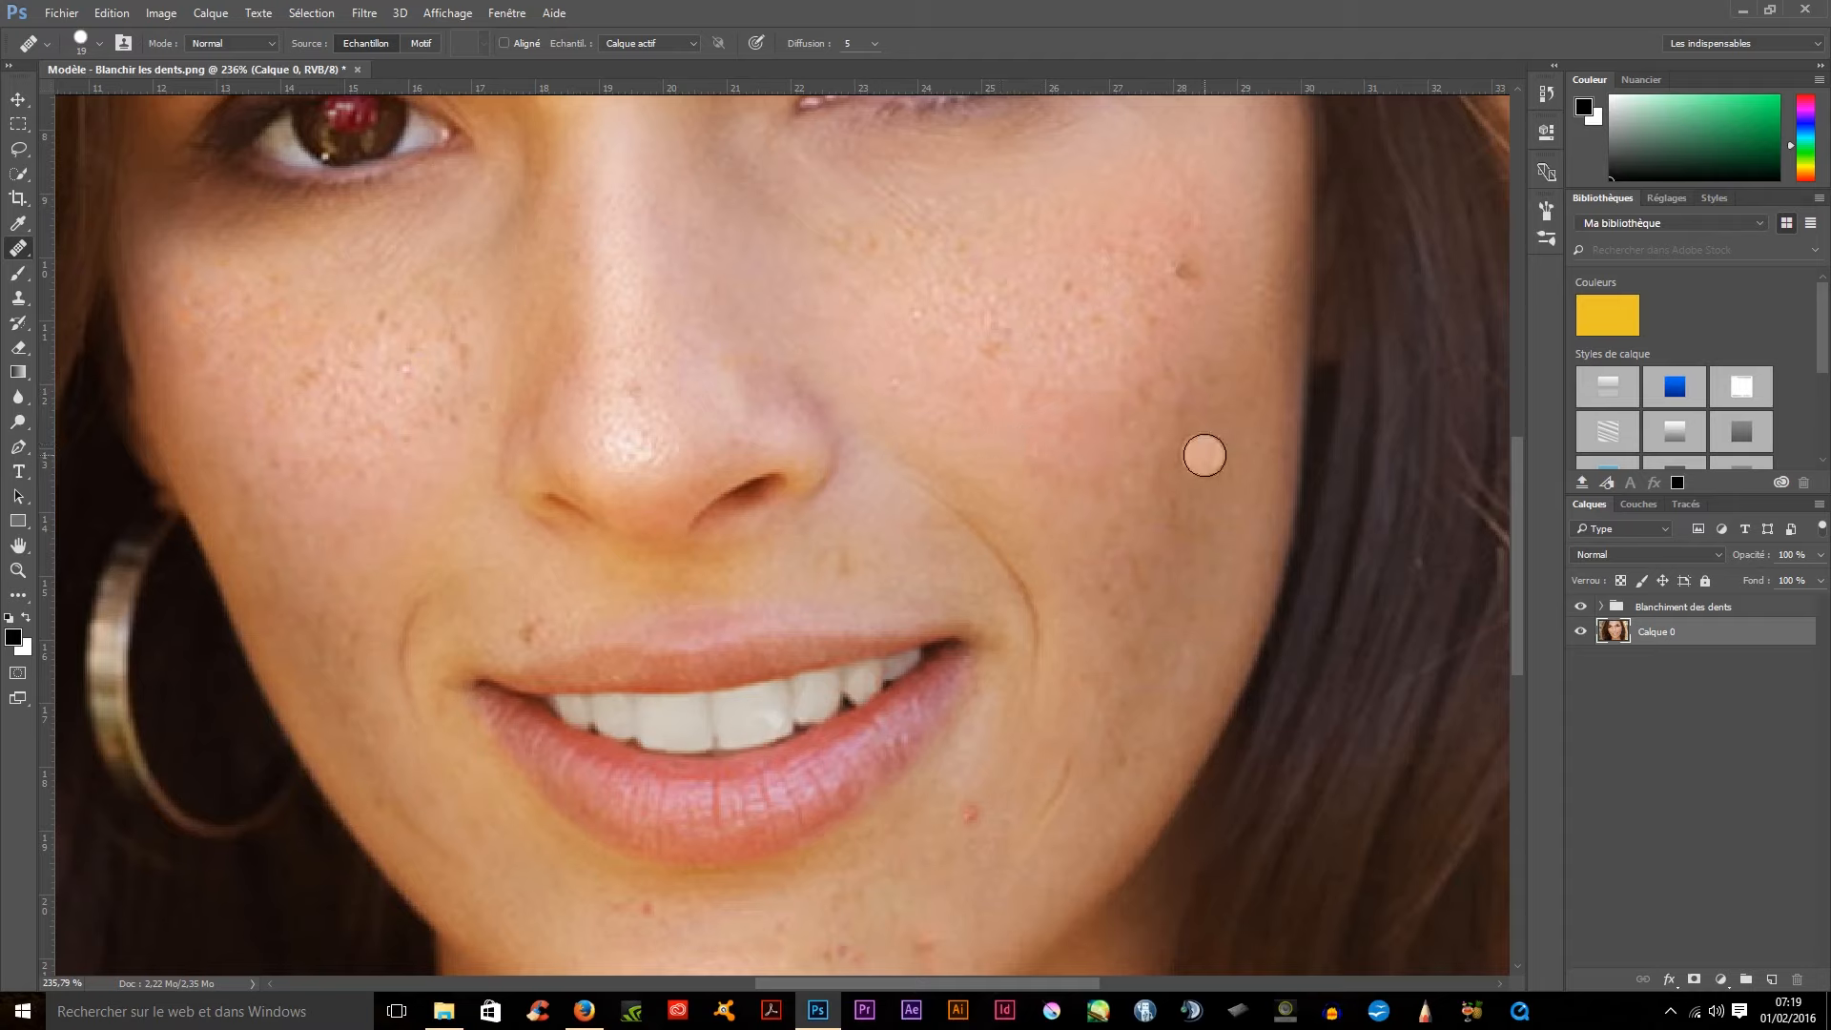
# - Try to remove the brown mole on the upper cheek with the Spot Healing Brush (Outil Correcteur localisé)
pyautogui.rightClick(30, 247)
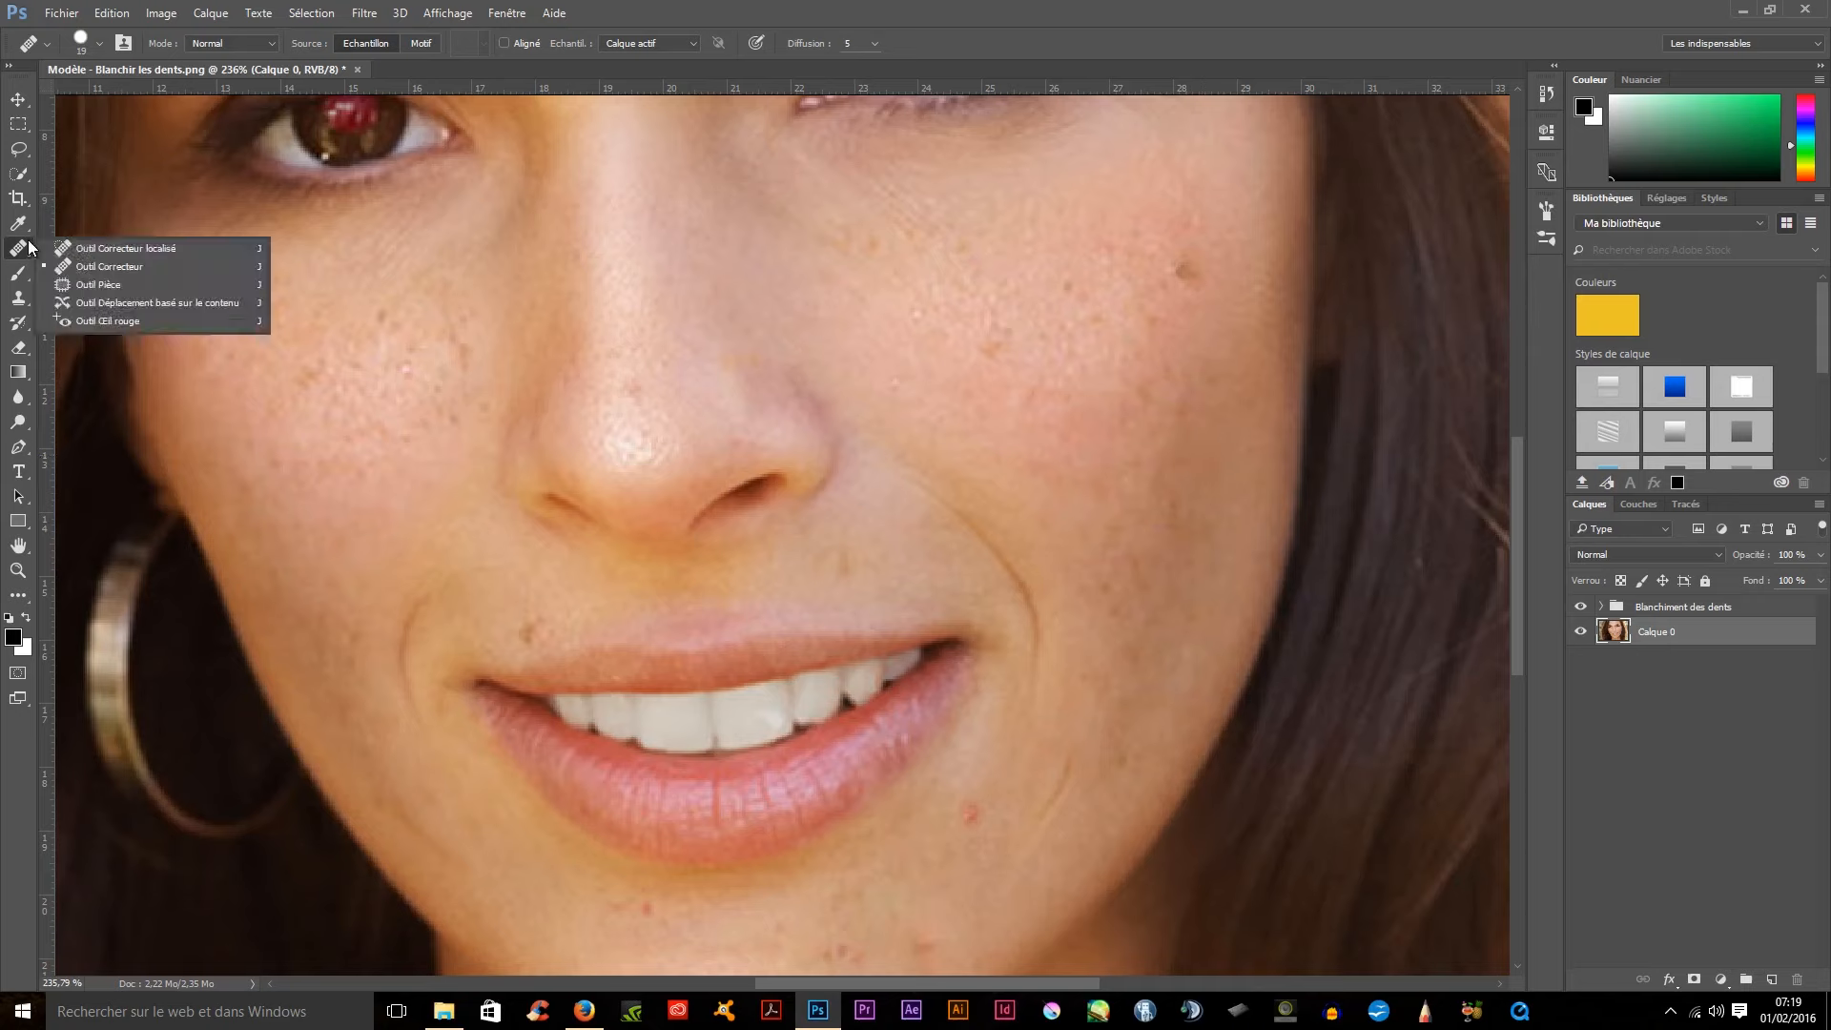
pyautogui.click(118, 249)
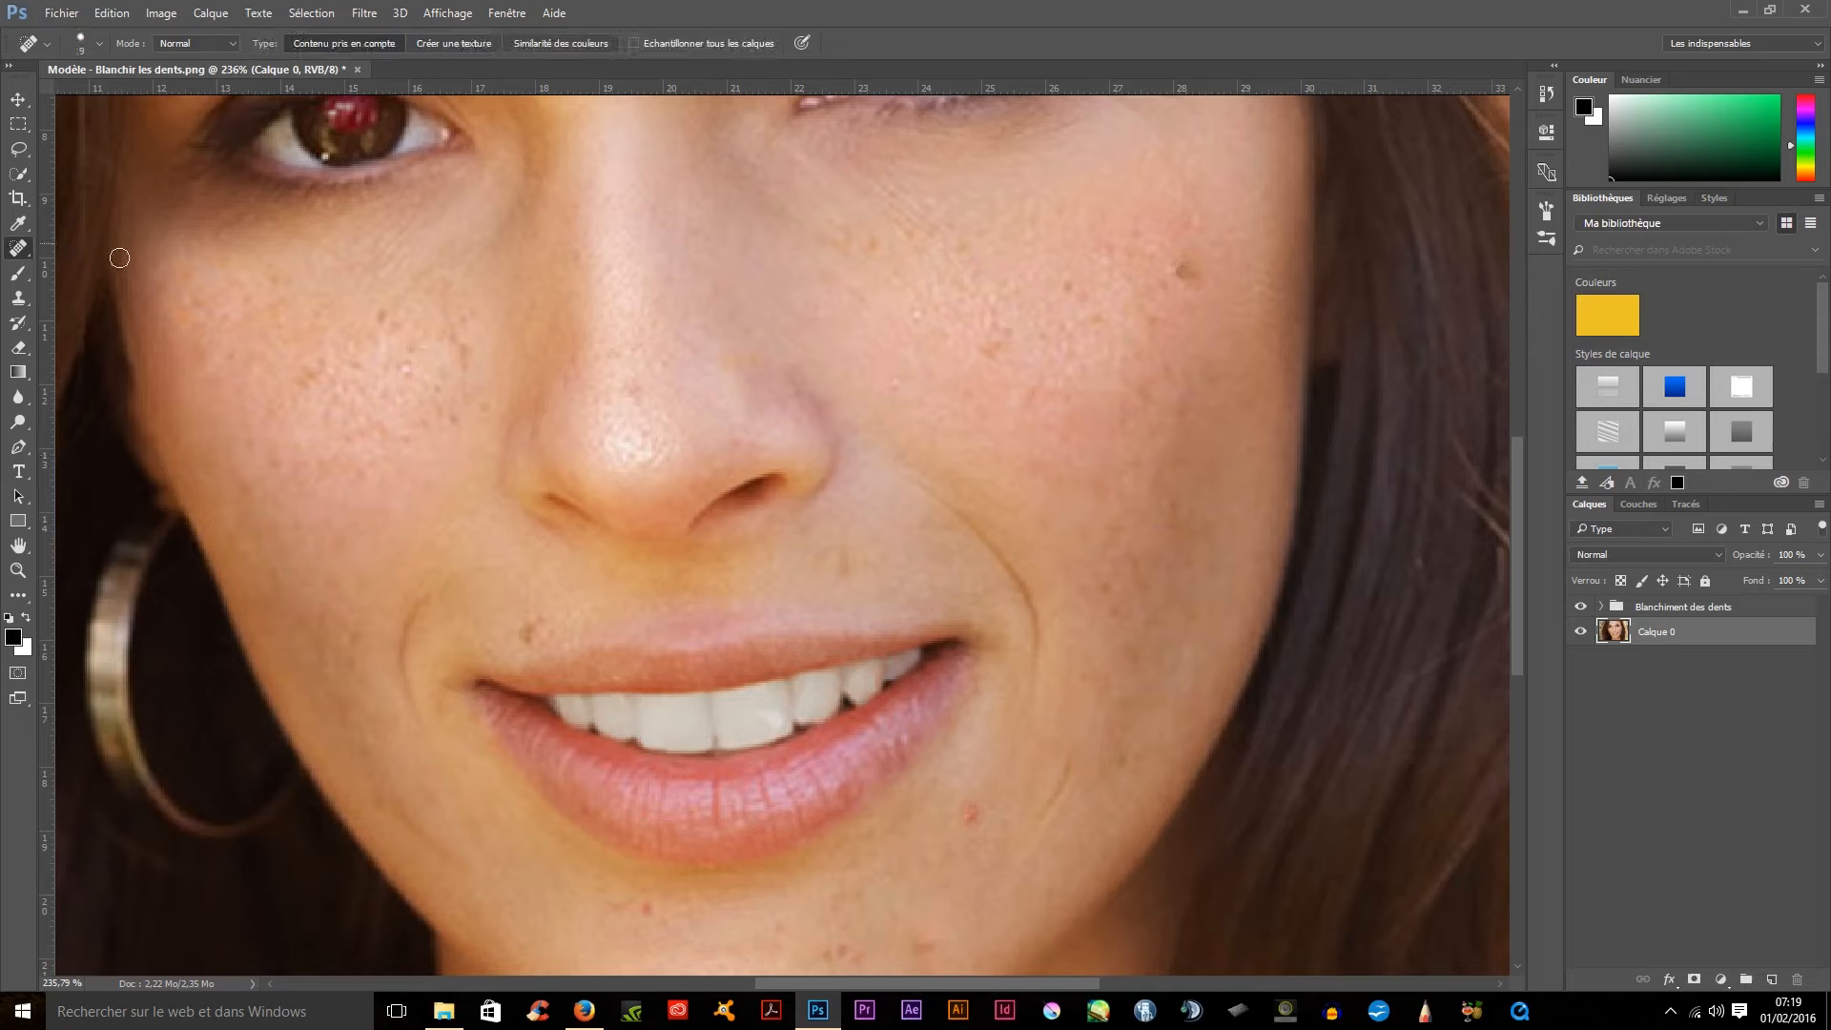
pyautogui.click(1186, 266)
pyautogui.moveTo(1182, 258)
pyautogui.mouseDown()
pyautogui.moveTo(1212, 267)
pyautogui.moveTo(1187, 252)
pyautogui.mouseUp()
# - Heal the brown mole on the upper cheek with the Healing Brush, using adjacent skin as the source
pyautogui.rightClick(25, 250)
pyautogui.click(76, 269)
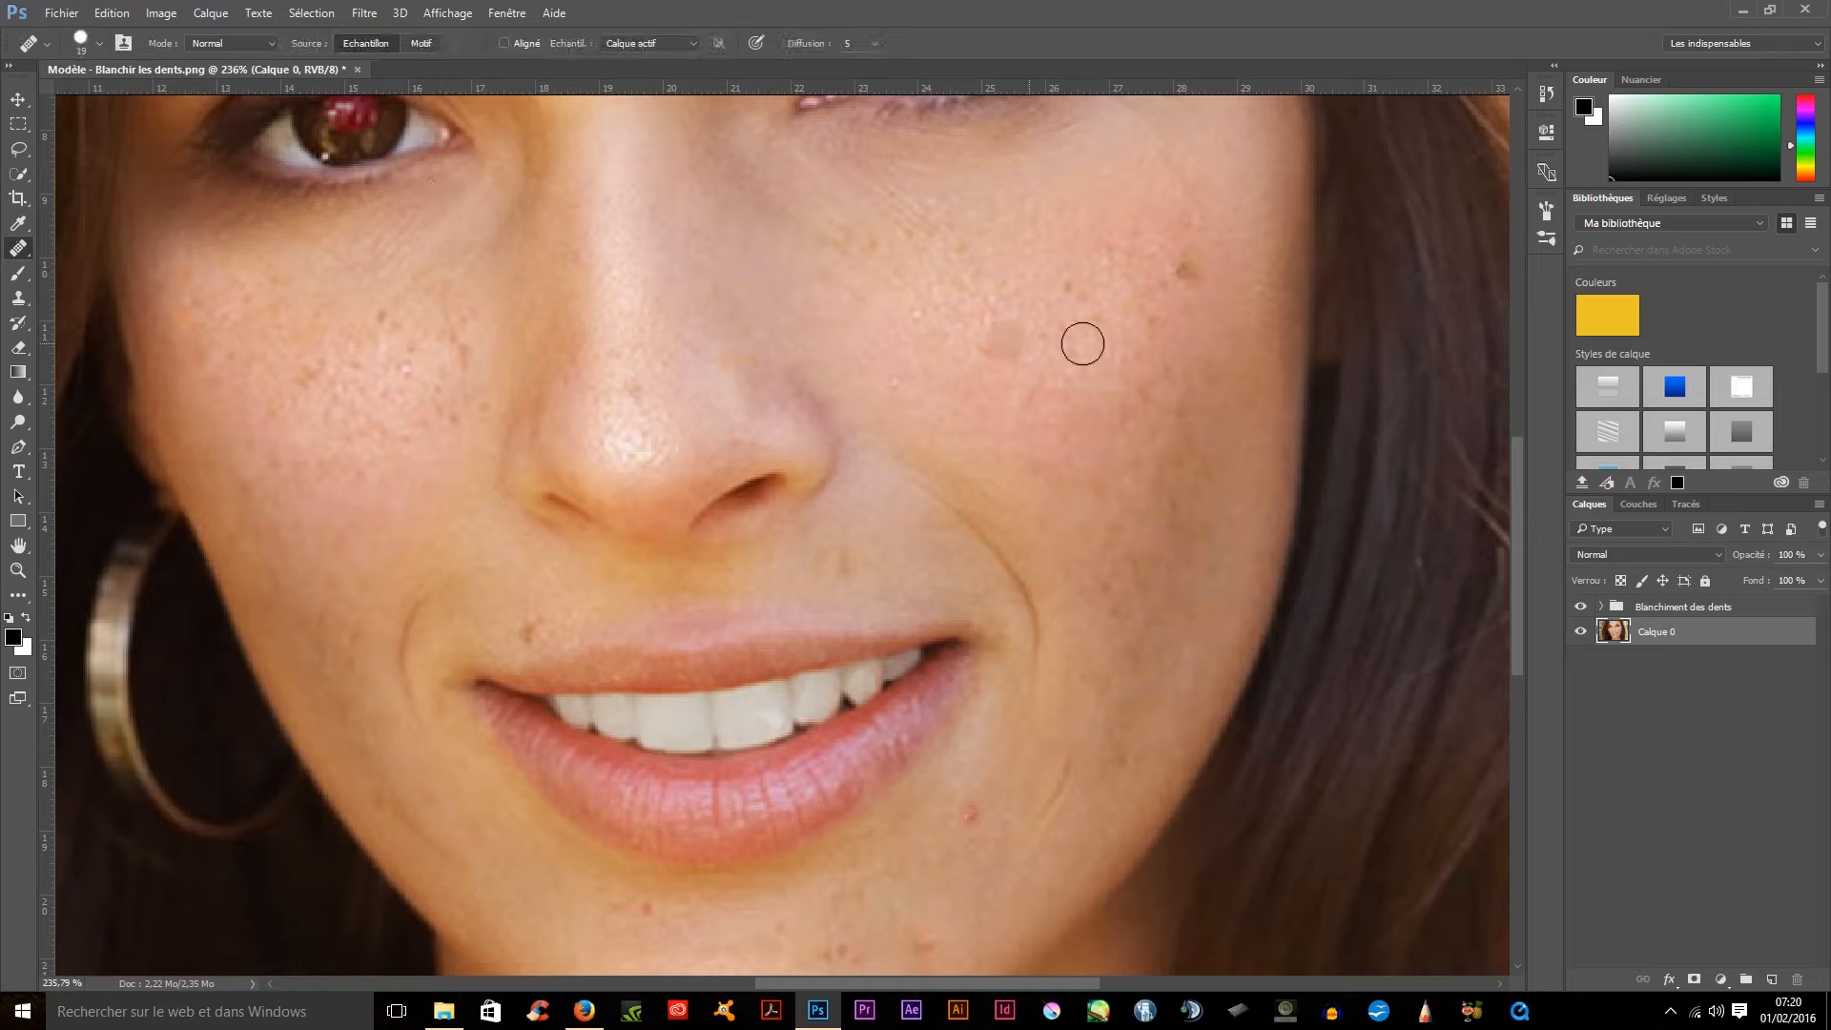
pyautogui.keyDown('alt'); pyautogui.click(1163, 267); pyautogui.keyUp('alt')
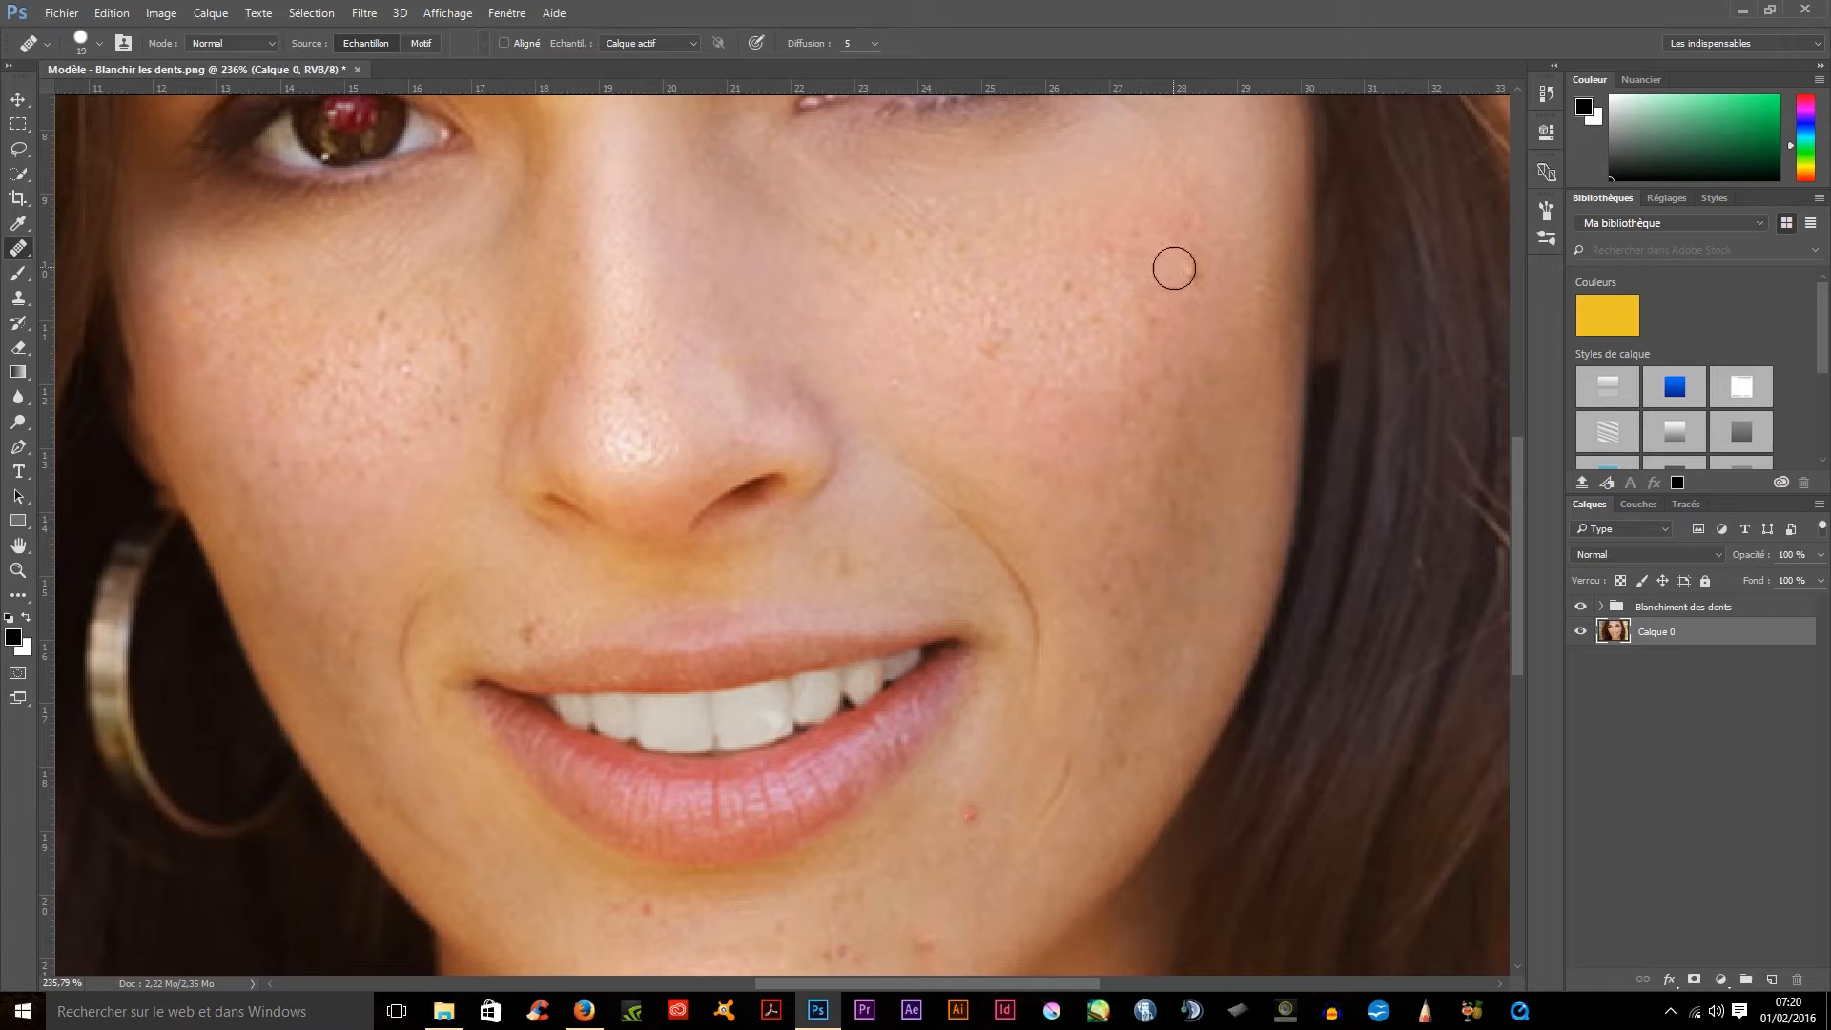
pyautogui.click(1185, 274)
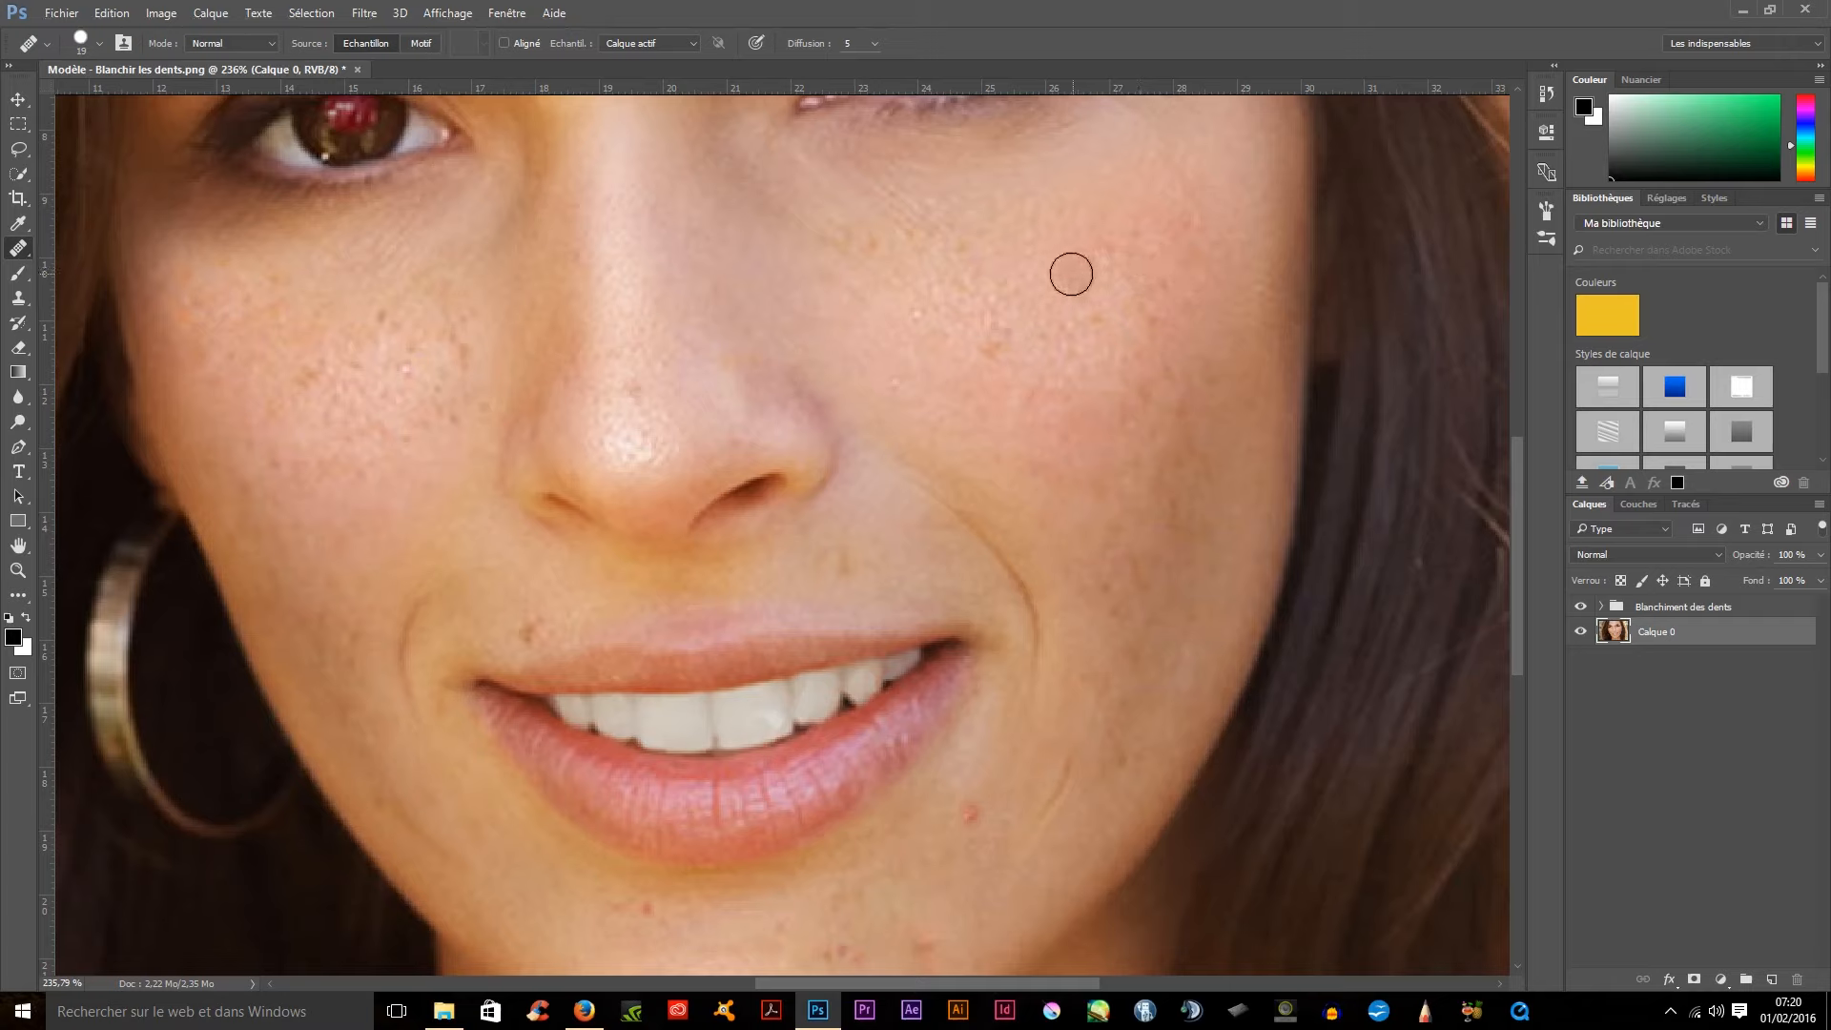
# - Heal the red spot beside the corner of the mouth and the one at the side of the chin with the Healing Brush
pyautogui.rightClick(23, 250)
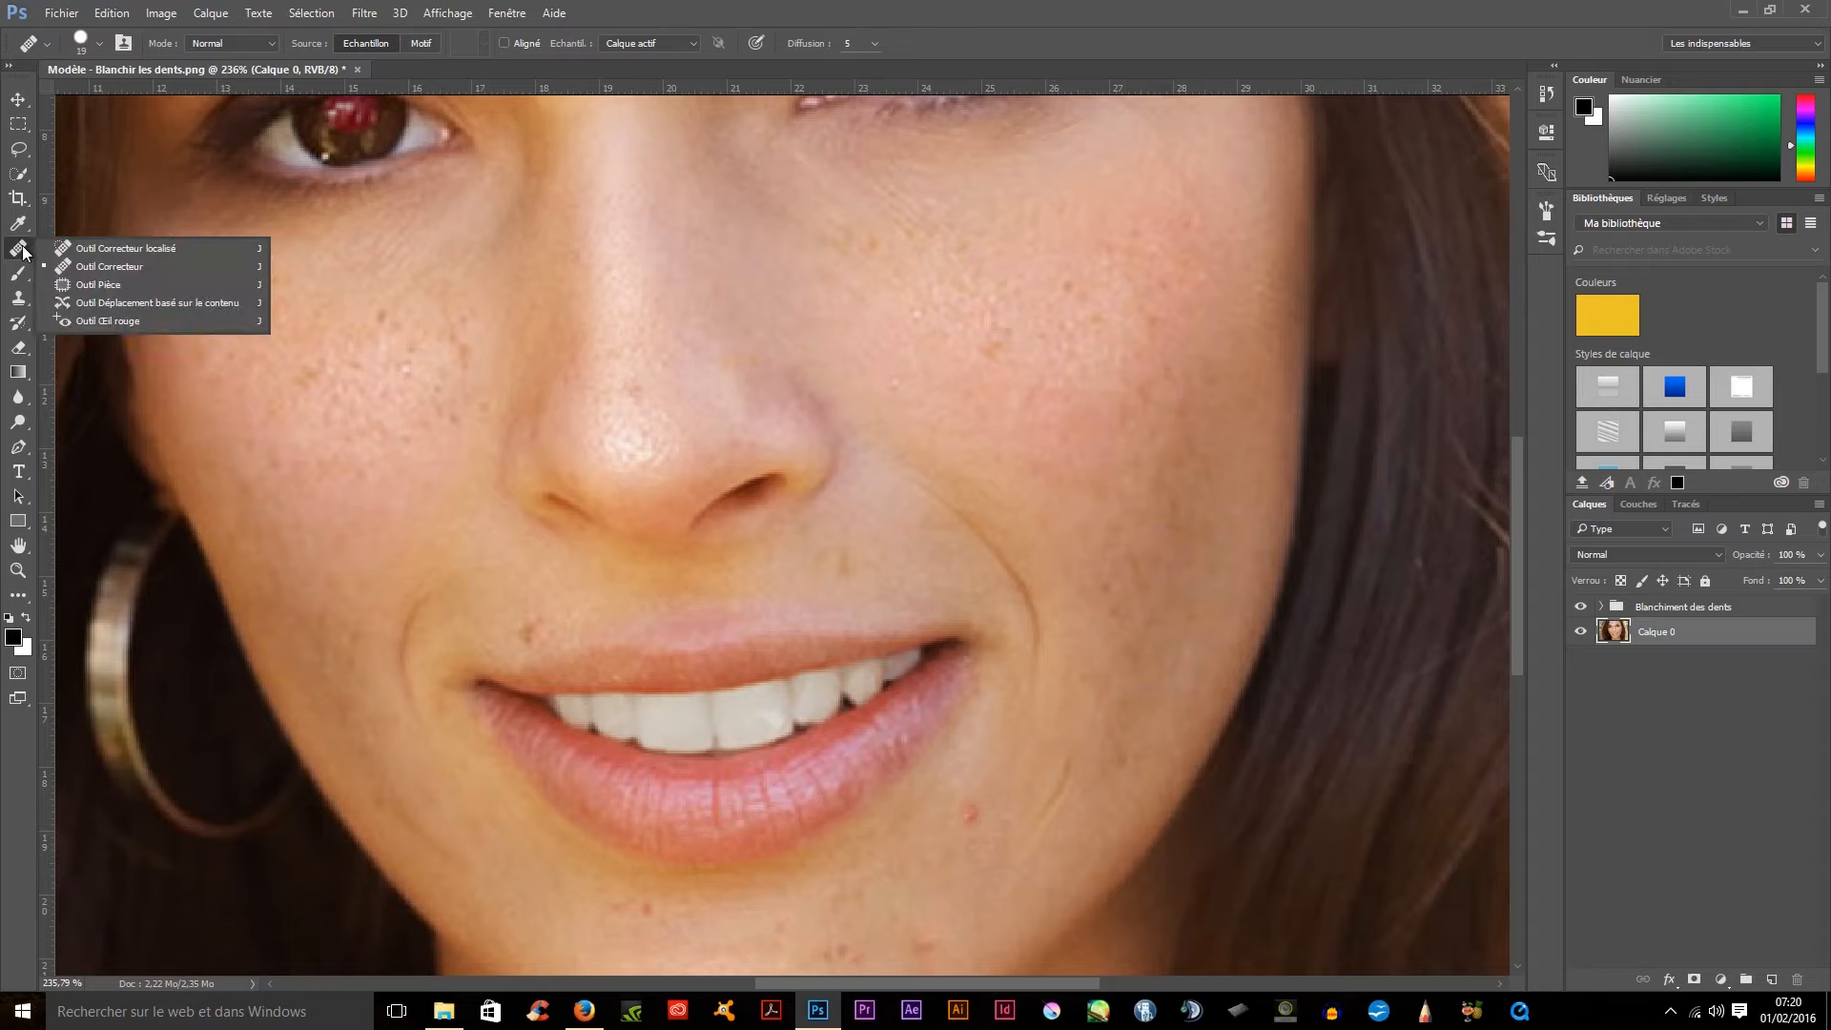
pyautogui.click(105, 267)
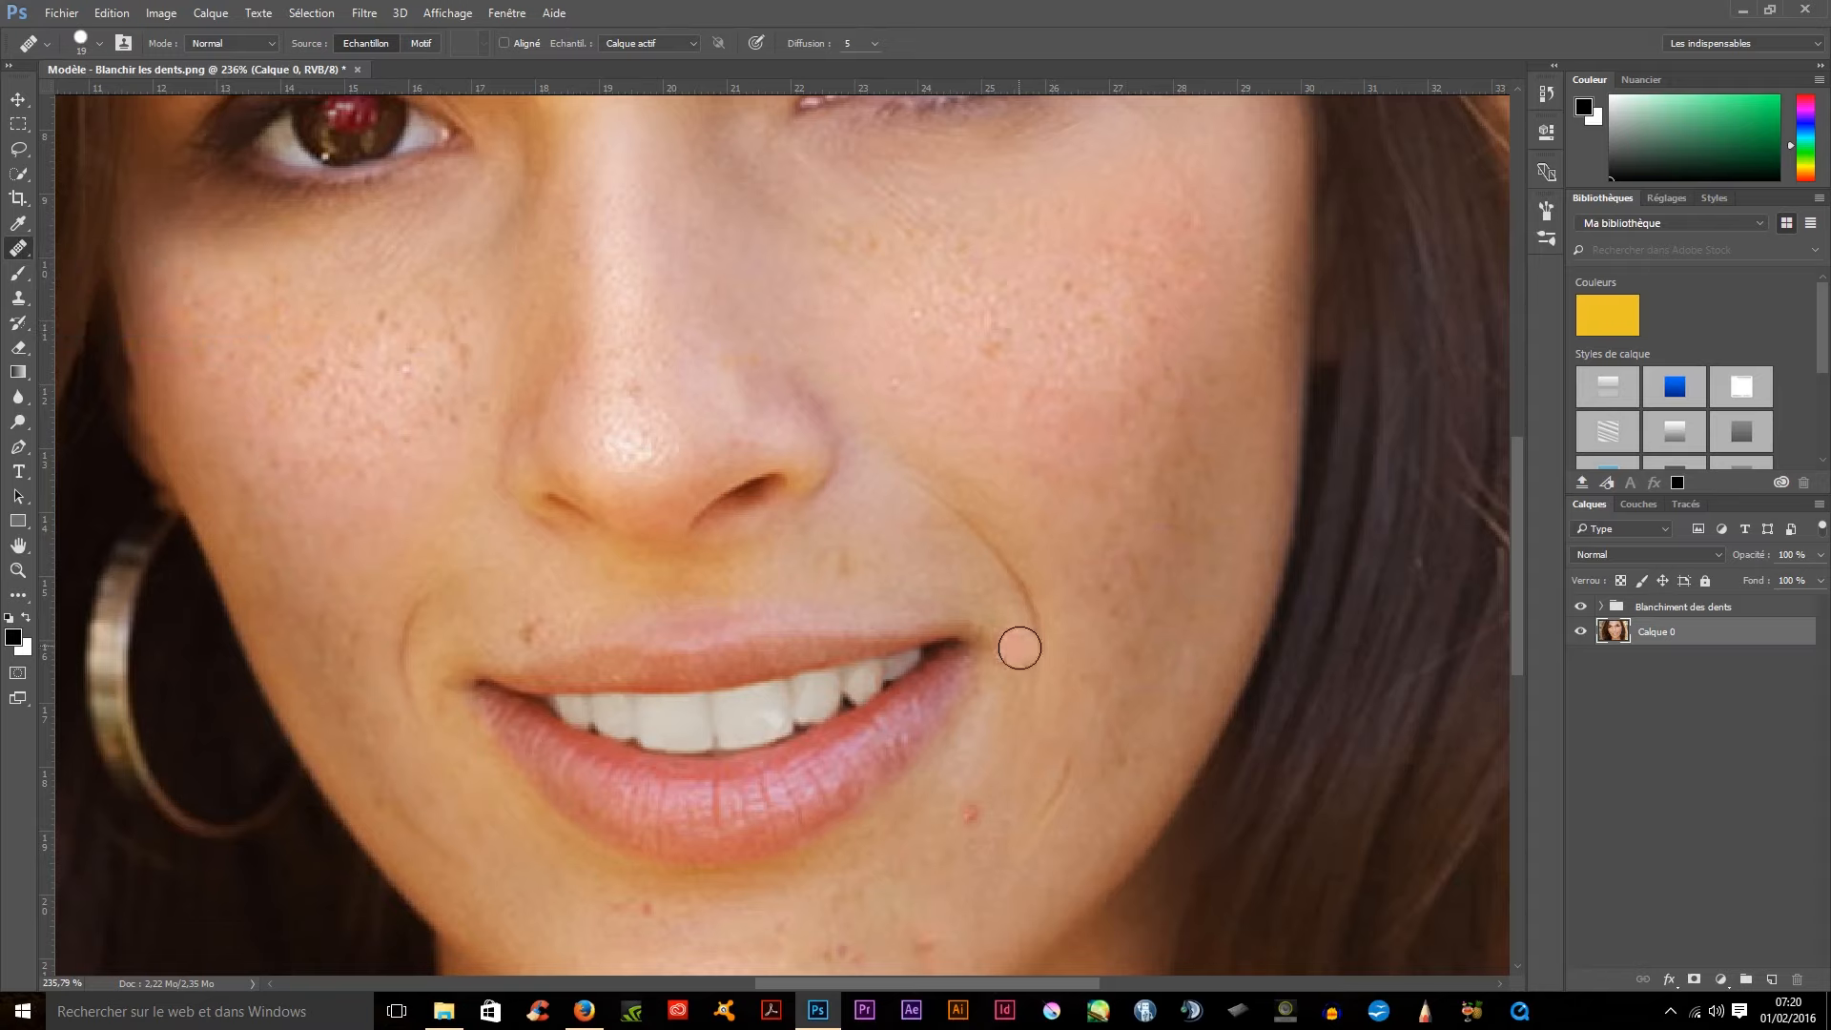
pyautogui.moveTo(1018, 646); pyautogui.dragTo(1028, 358)
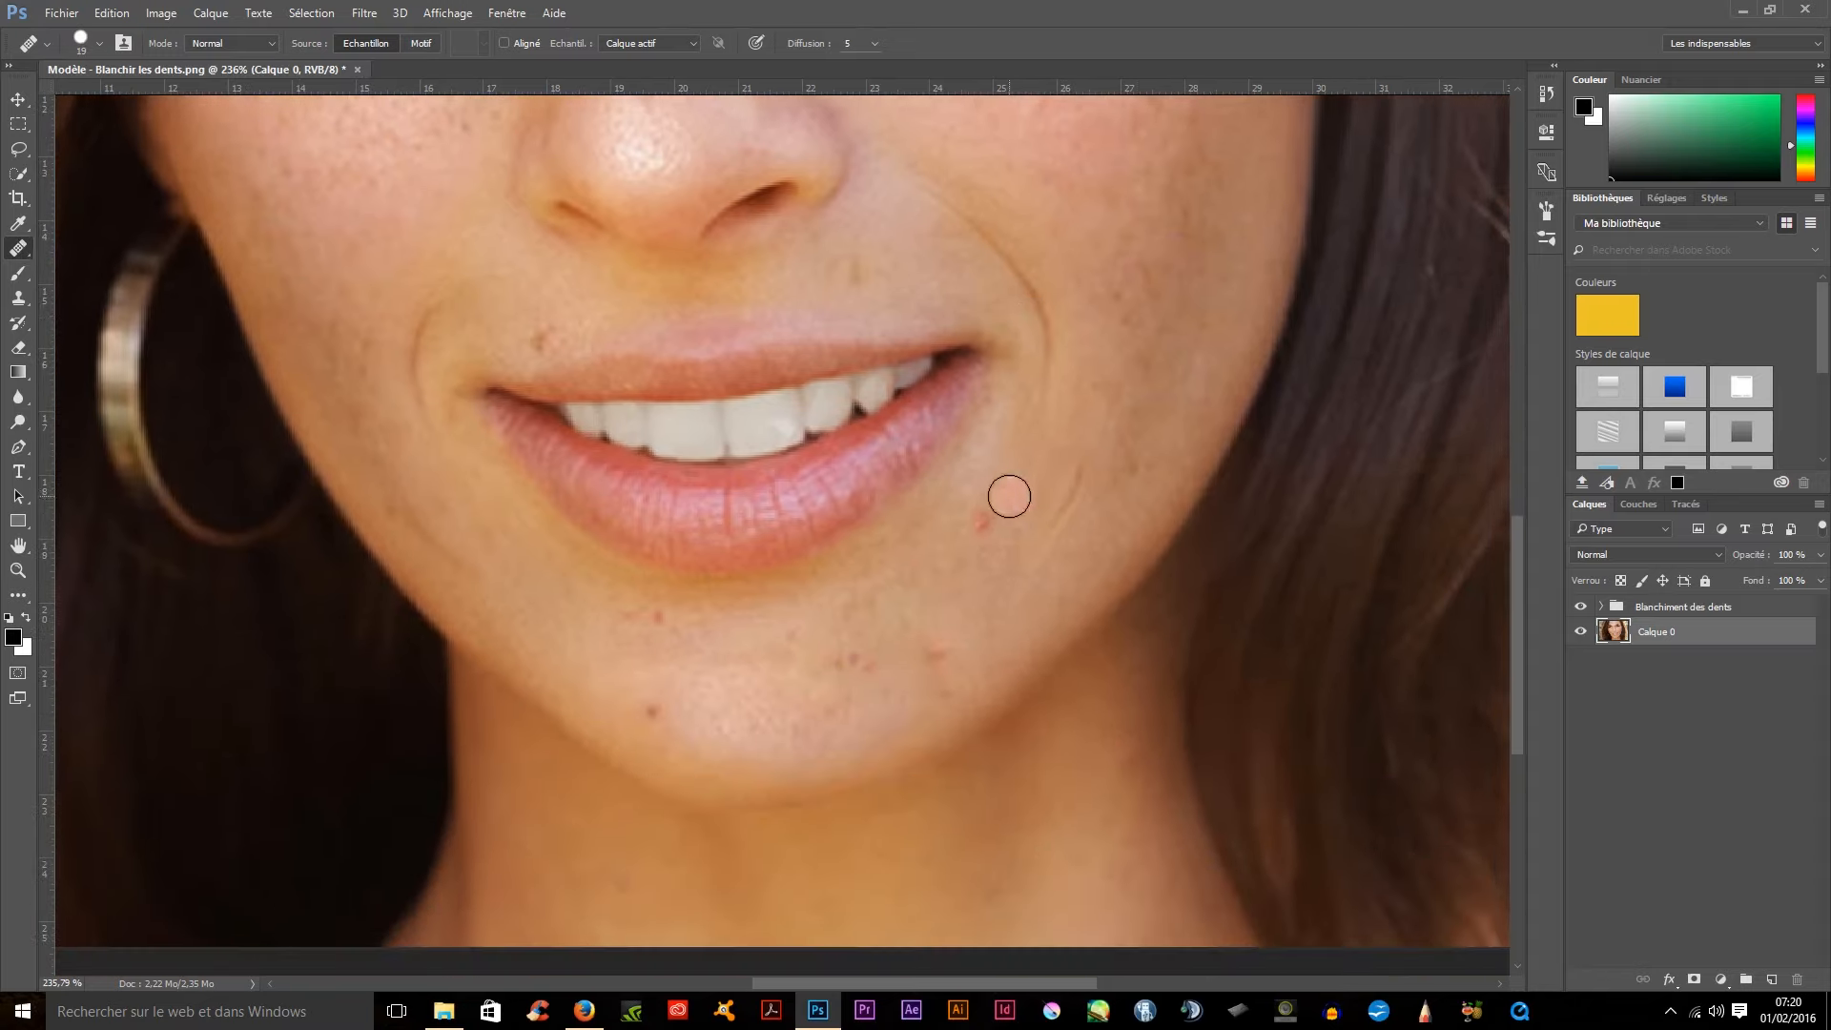
pyautogui.click(983, 521)
pyautogui.hotkey('ctrl', 'z')
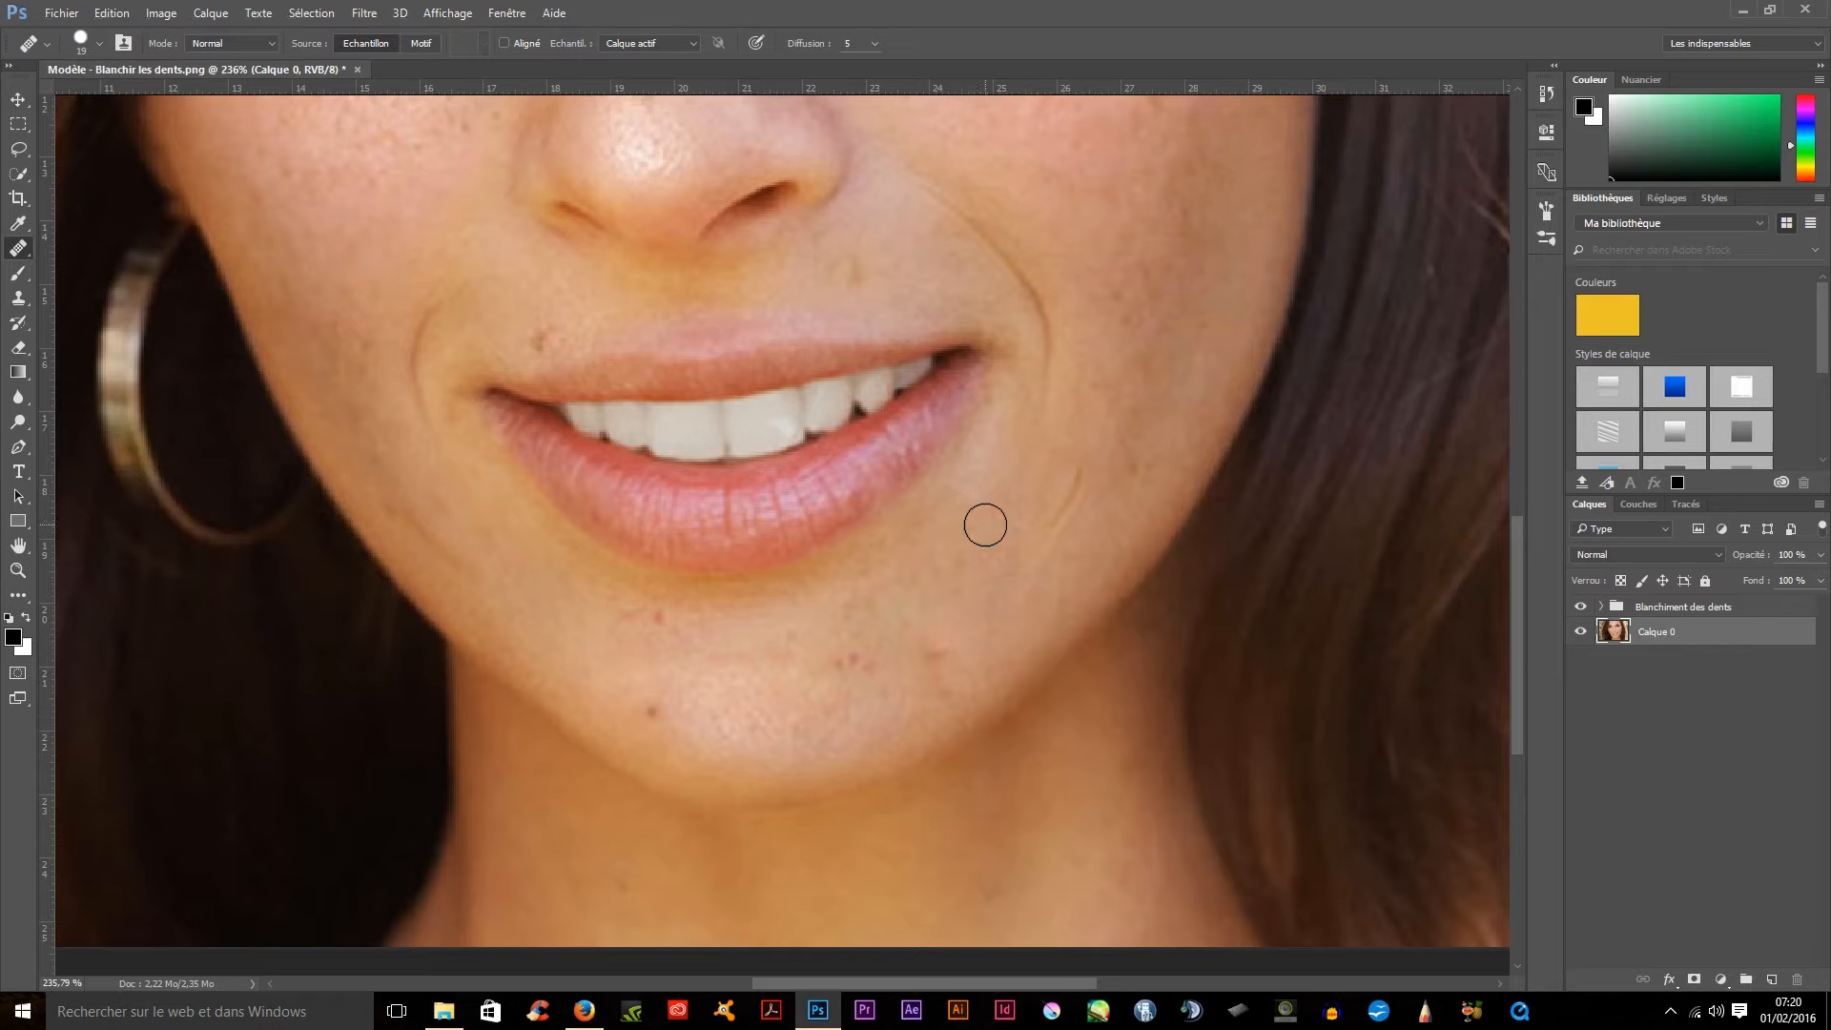
pyautogui.click(982, 523)
pyautogui.click(933, 646)
# - Heal the pair of small dark spots on the chin, sampling clean skin right next to them
pyautogui.keyDown('alt'); pyautogui.click(890, 662); pyautogui.keyUp('alt')
pyautogui.click(871, 663)
pyautogui.keyDown('alt'); pyautogui.click(818, 665); pyautogui.keyUp('alt')
pyautogui.click(839, 661)
pyautogui.keyDown('alt'); pyautogui.click(854, 626); pyautogui.keyUp('alt')
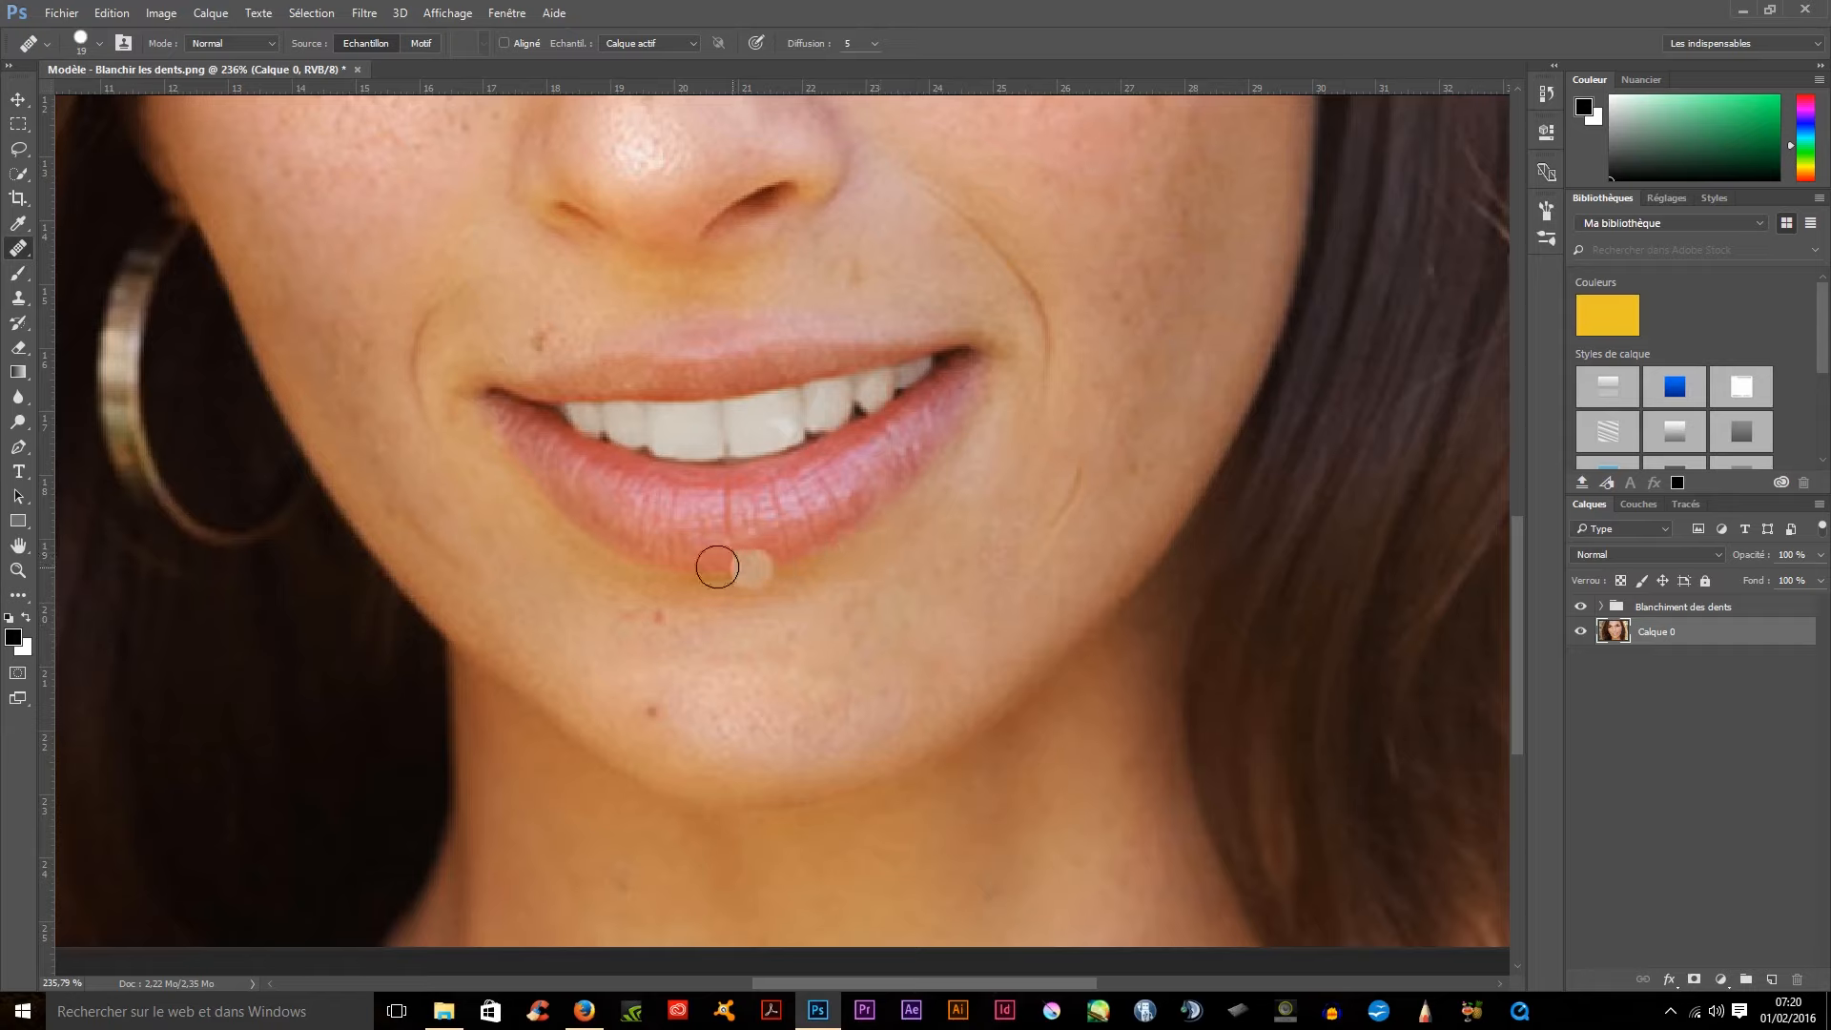
pyautogui.keyDown('alt'); pyautogui.click(833, 650); pyautogui.keyUp('alt')
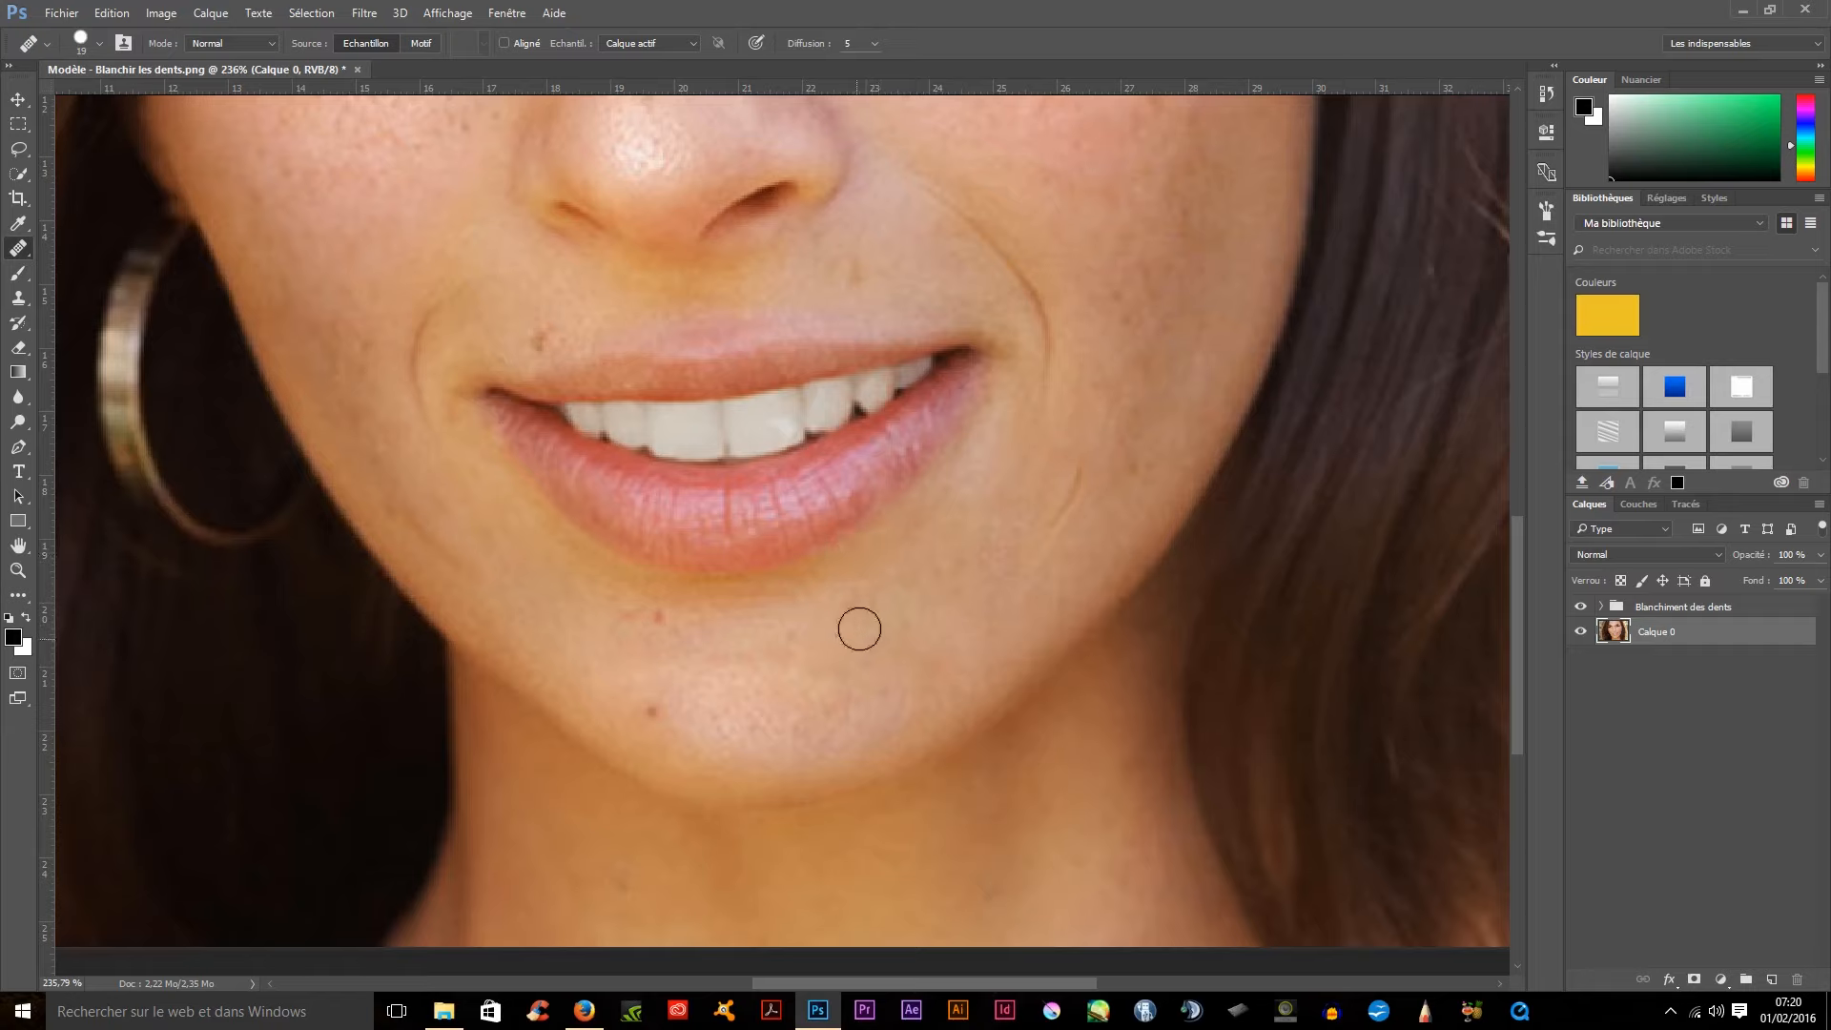
# - Heal the red marks below the lower lip and the dark spot on the lower chin, sampling skin beside each
pyautogui.keyDown('alt'); pyautogui.click(602, 610); pyautogui.keyUp('alt')
pyautogui.moveTo(617, 615); pyautogui.dragTo(636, 618)
pyautogui.click(655, 615)
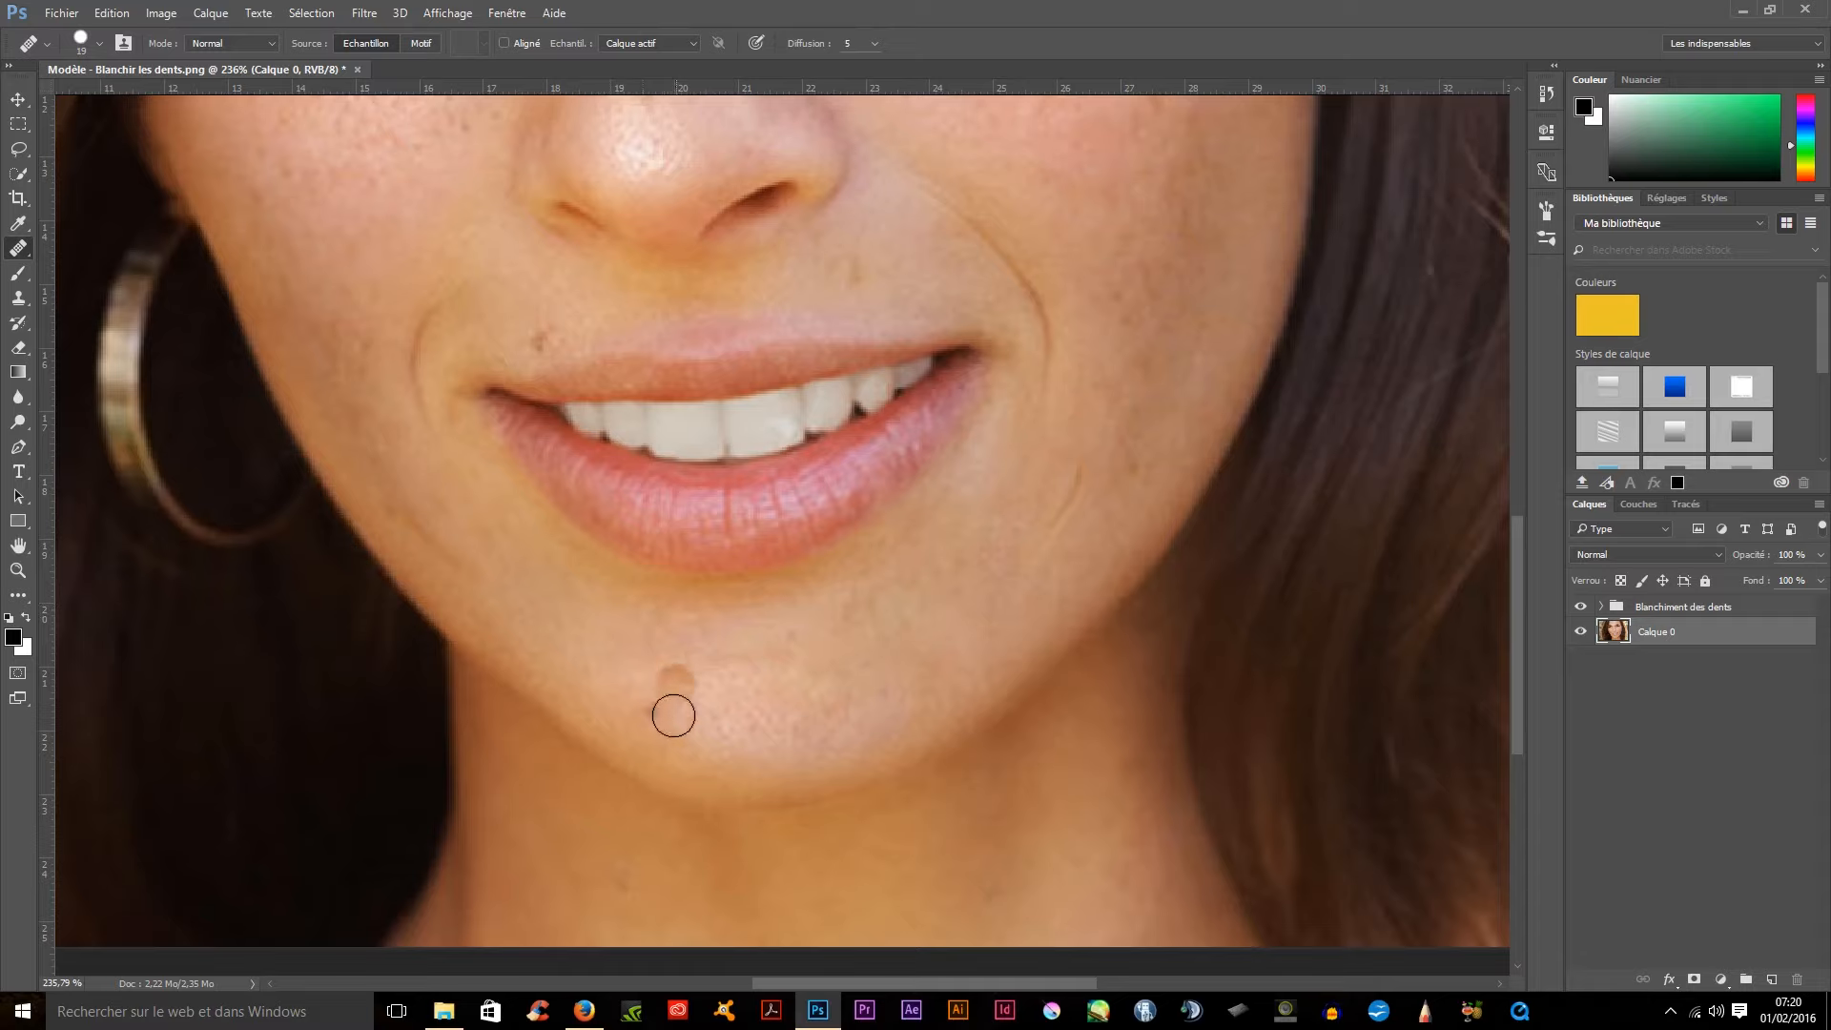
pyautogui.keyDown('alt'); pyautogui.click(622, 704); pyautogui.keyUp('alt')
pyautogui.click(650, 710)
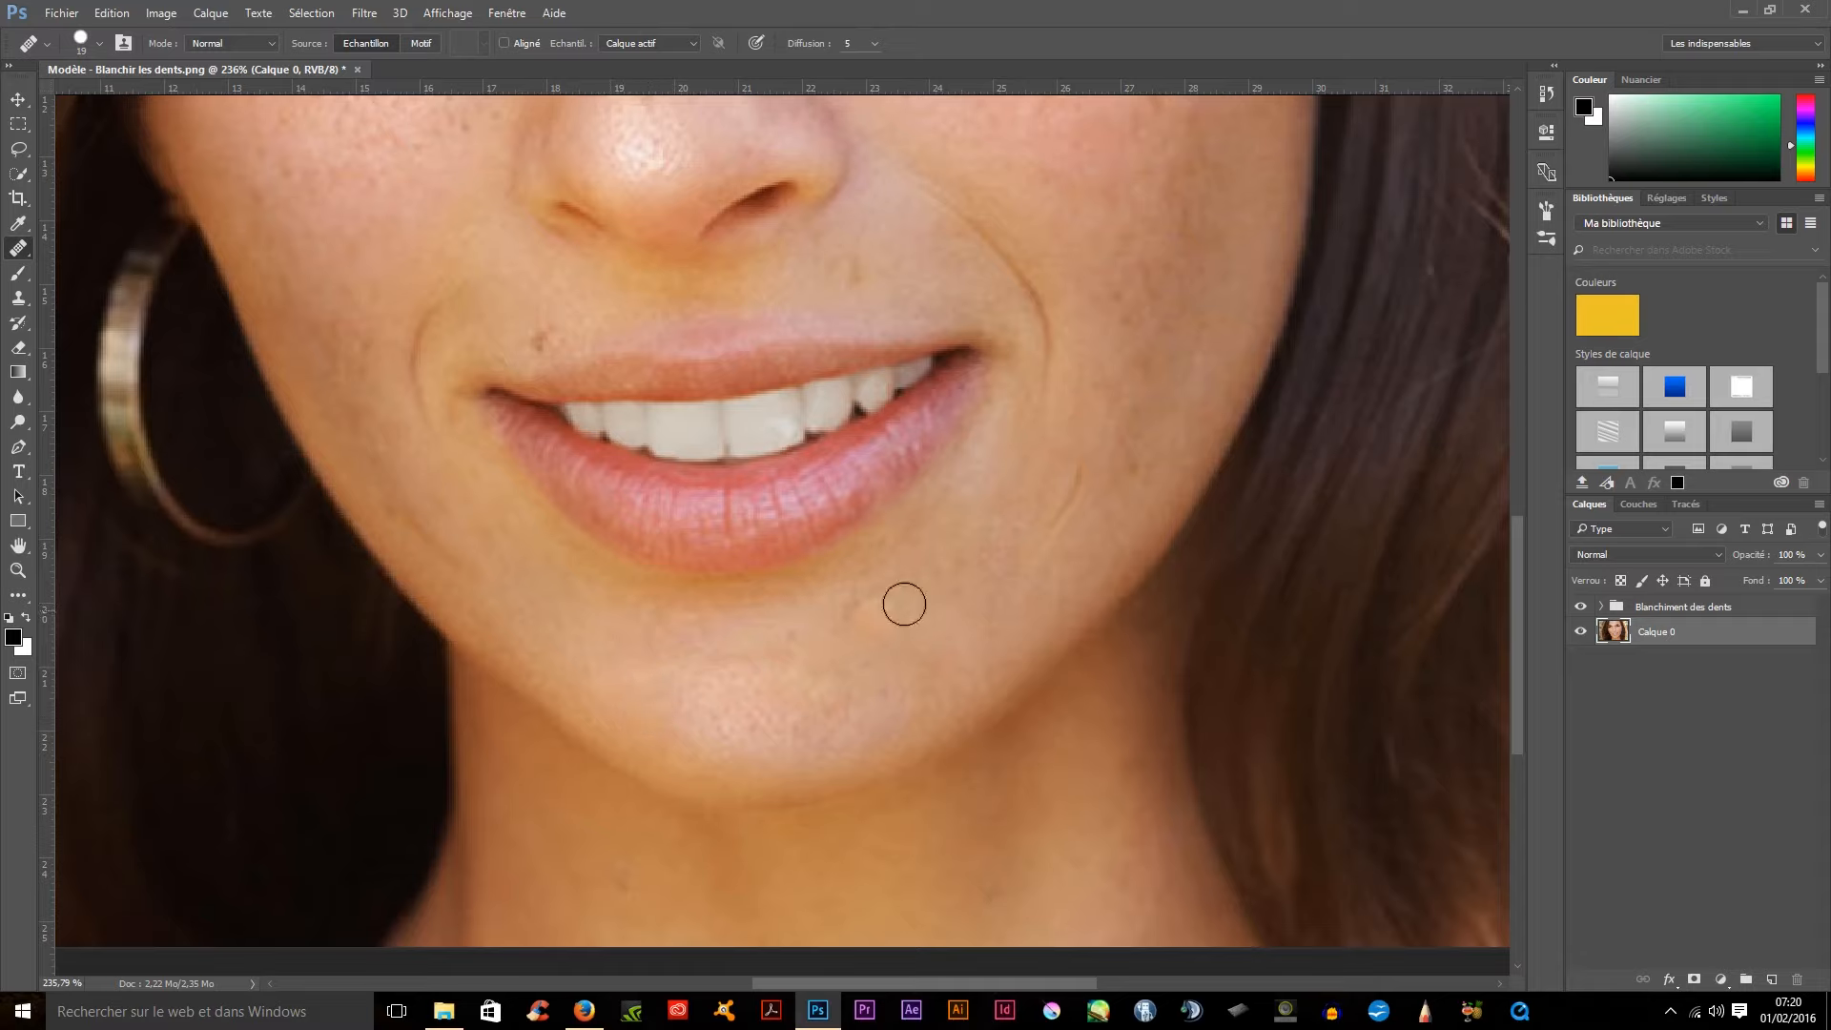
# - Heal the small blemishes on the neck with the Healing Brush, sampling nearby neck skin
pyautogui.moveTo(1030, 760); pyautogui.dragTo(1049, 600)
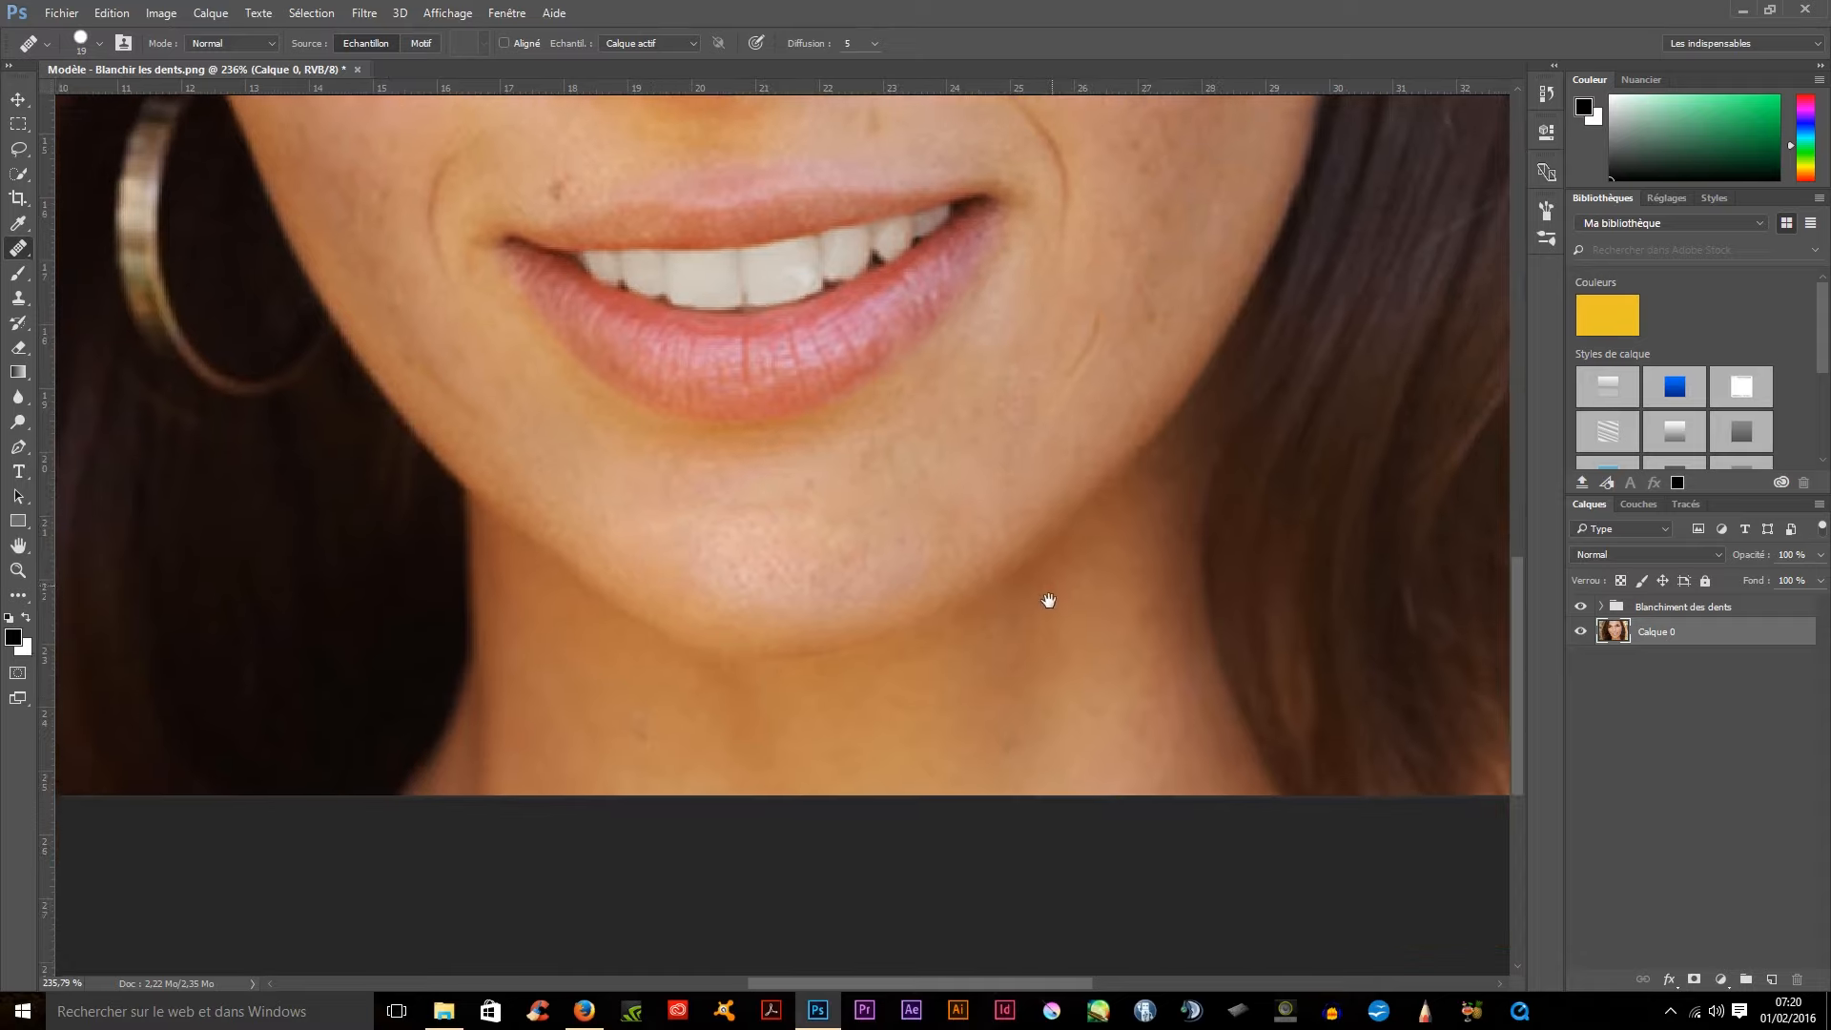
pyautogui.keyDown('alt'); pyautogui.click(1038, 742); pyautogui.keyUp('alt')
pyautogui.click(1009, 740)
pyautogui.click(1329, 695)
pyautogui.click(1269, 712)
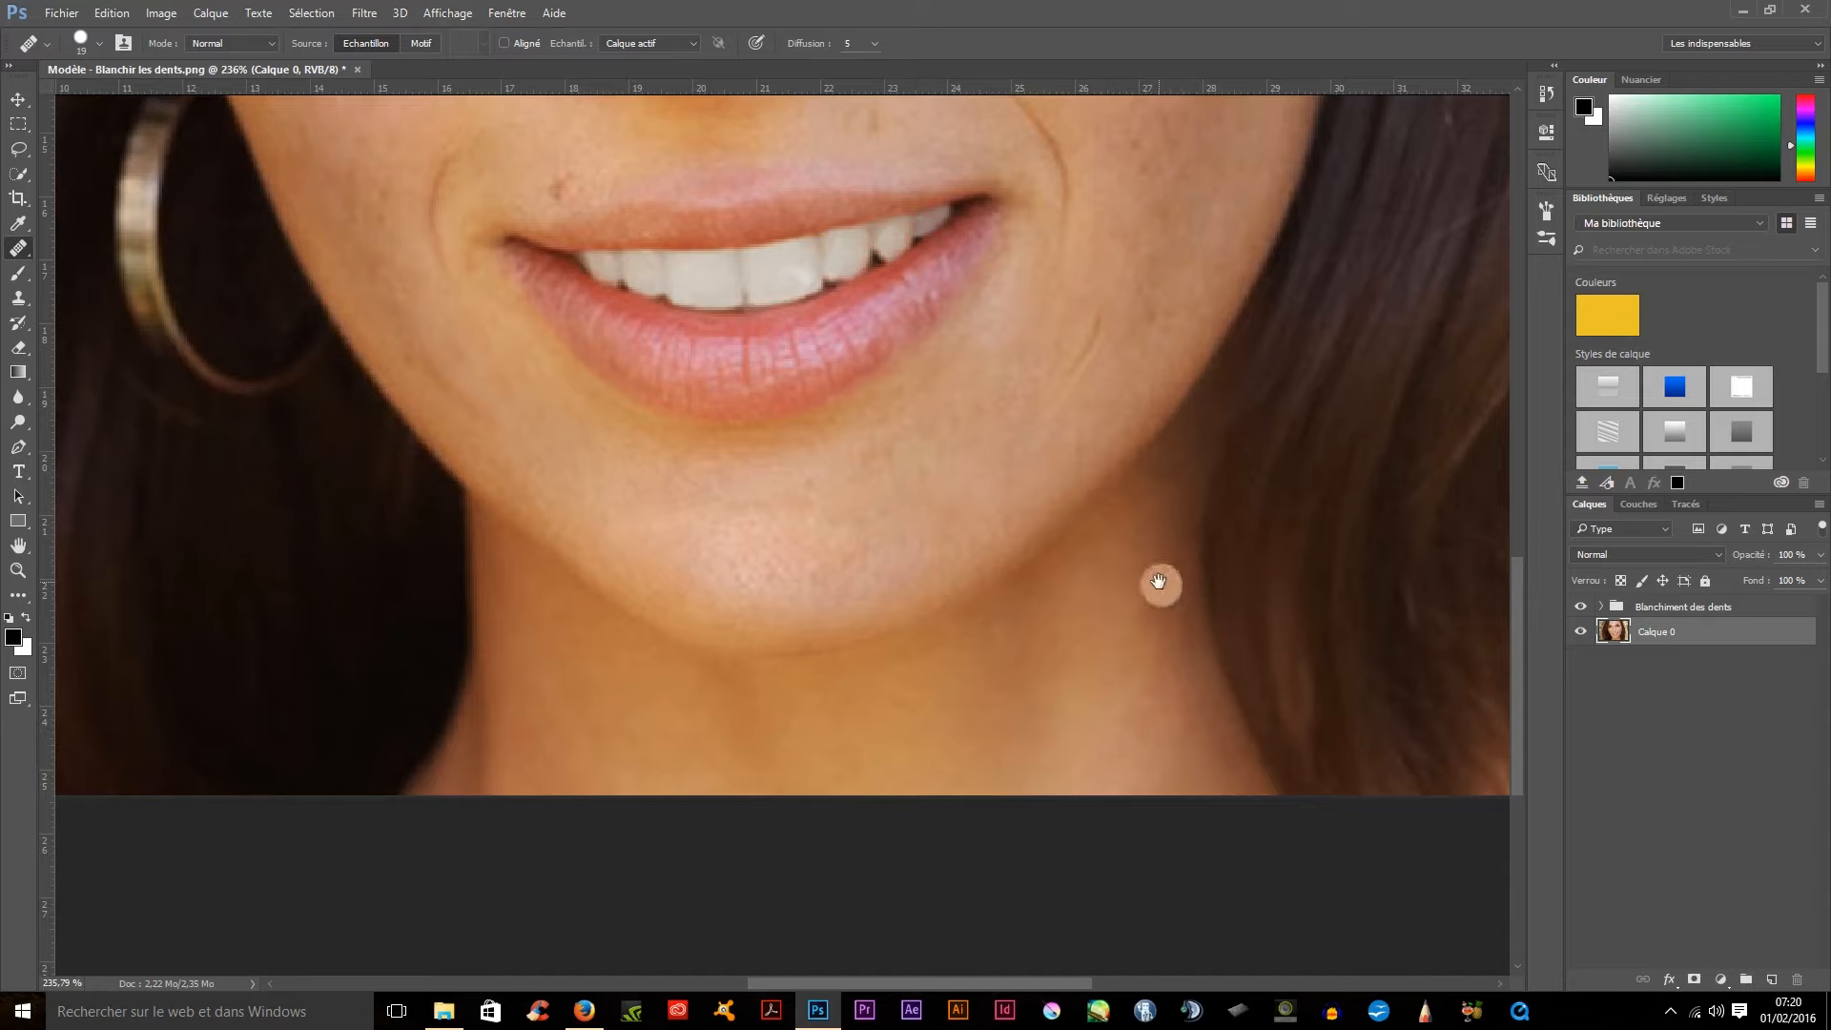
# - Heal the blemishes above the upper lip and on the tip of the nose, sampling neighbouring skin
pyautogui.moveTo(1103, 491); pyautogui.dragTo(1168, 772)
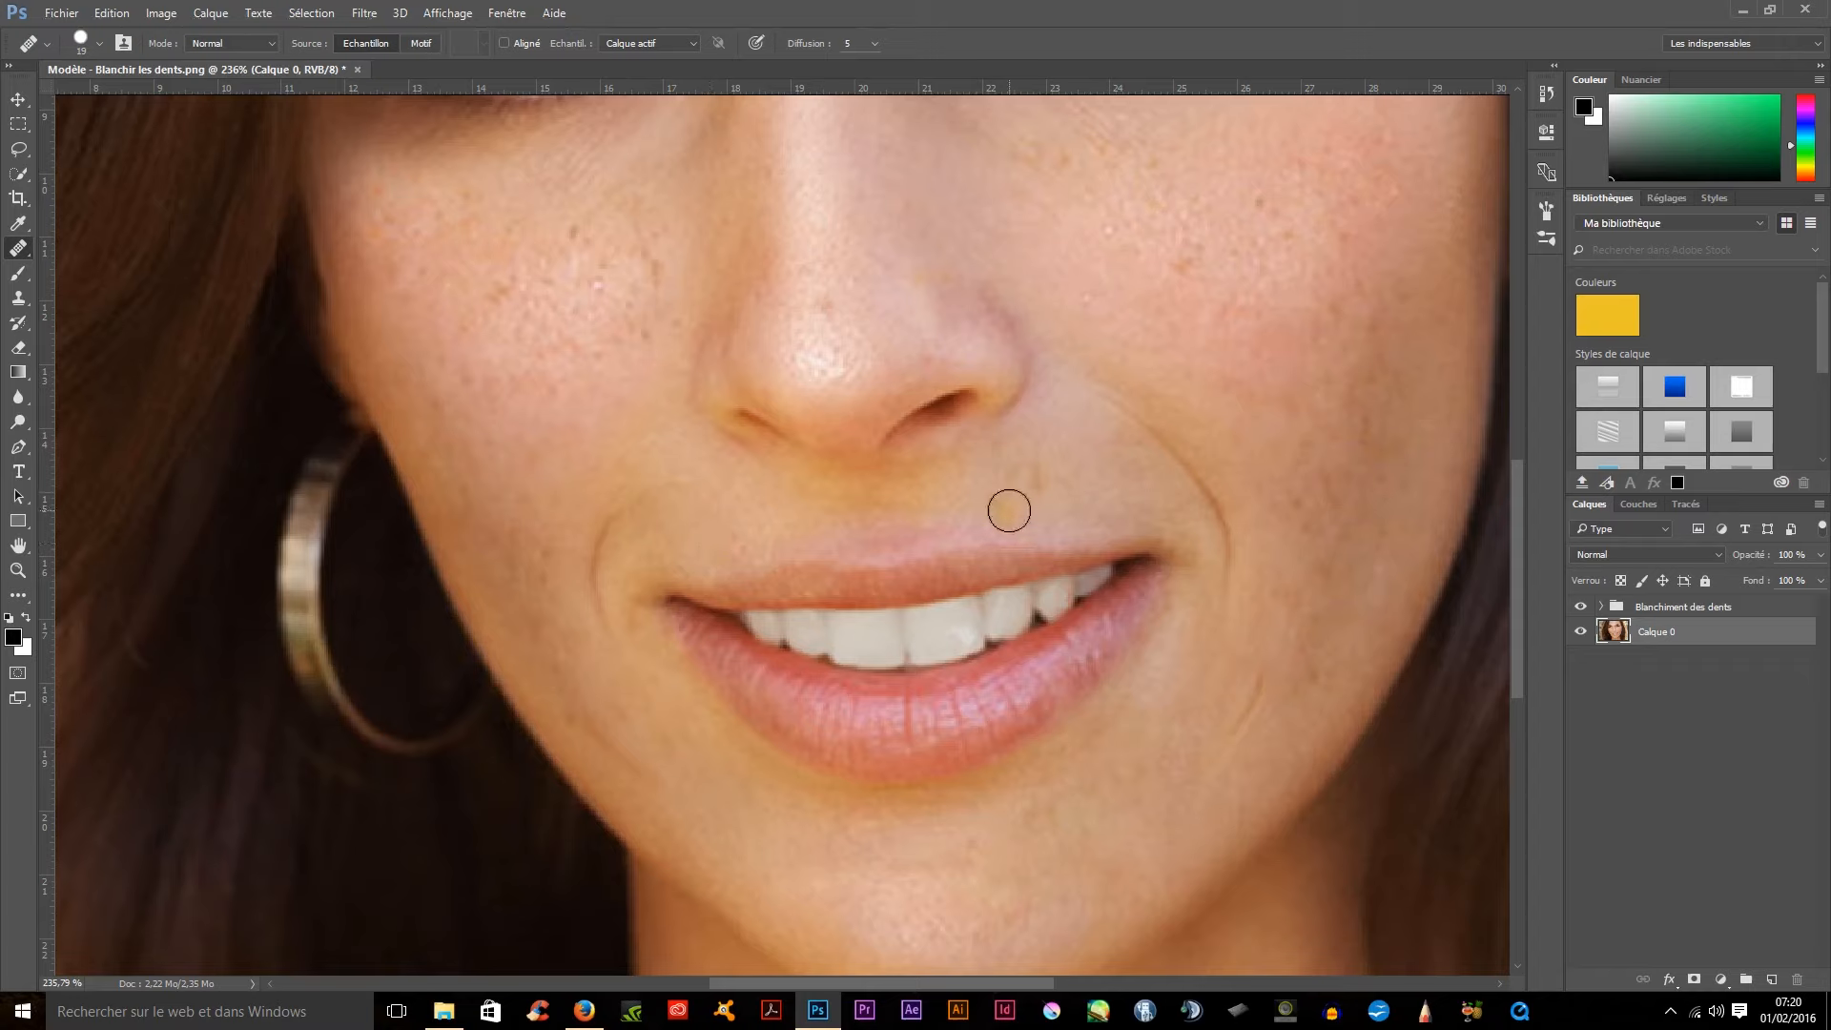
pyautogui.keyDown('alt'); pyautogui.click(1071, 477); pyautogui.keyUp('alt')
pyautogui.click(1031, 475)
pyautogui.keyDown('alt'); pyautogui.click(830, 262); pyautogui.keyUp('alt')
pyautogui.click(827, 307)
# - Heal the small dark marks on the cheek on the earring side, sampling nearby cheek skin
pyautogui.moveTo(693, 261); pyautogui.dragTo(956, 311)
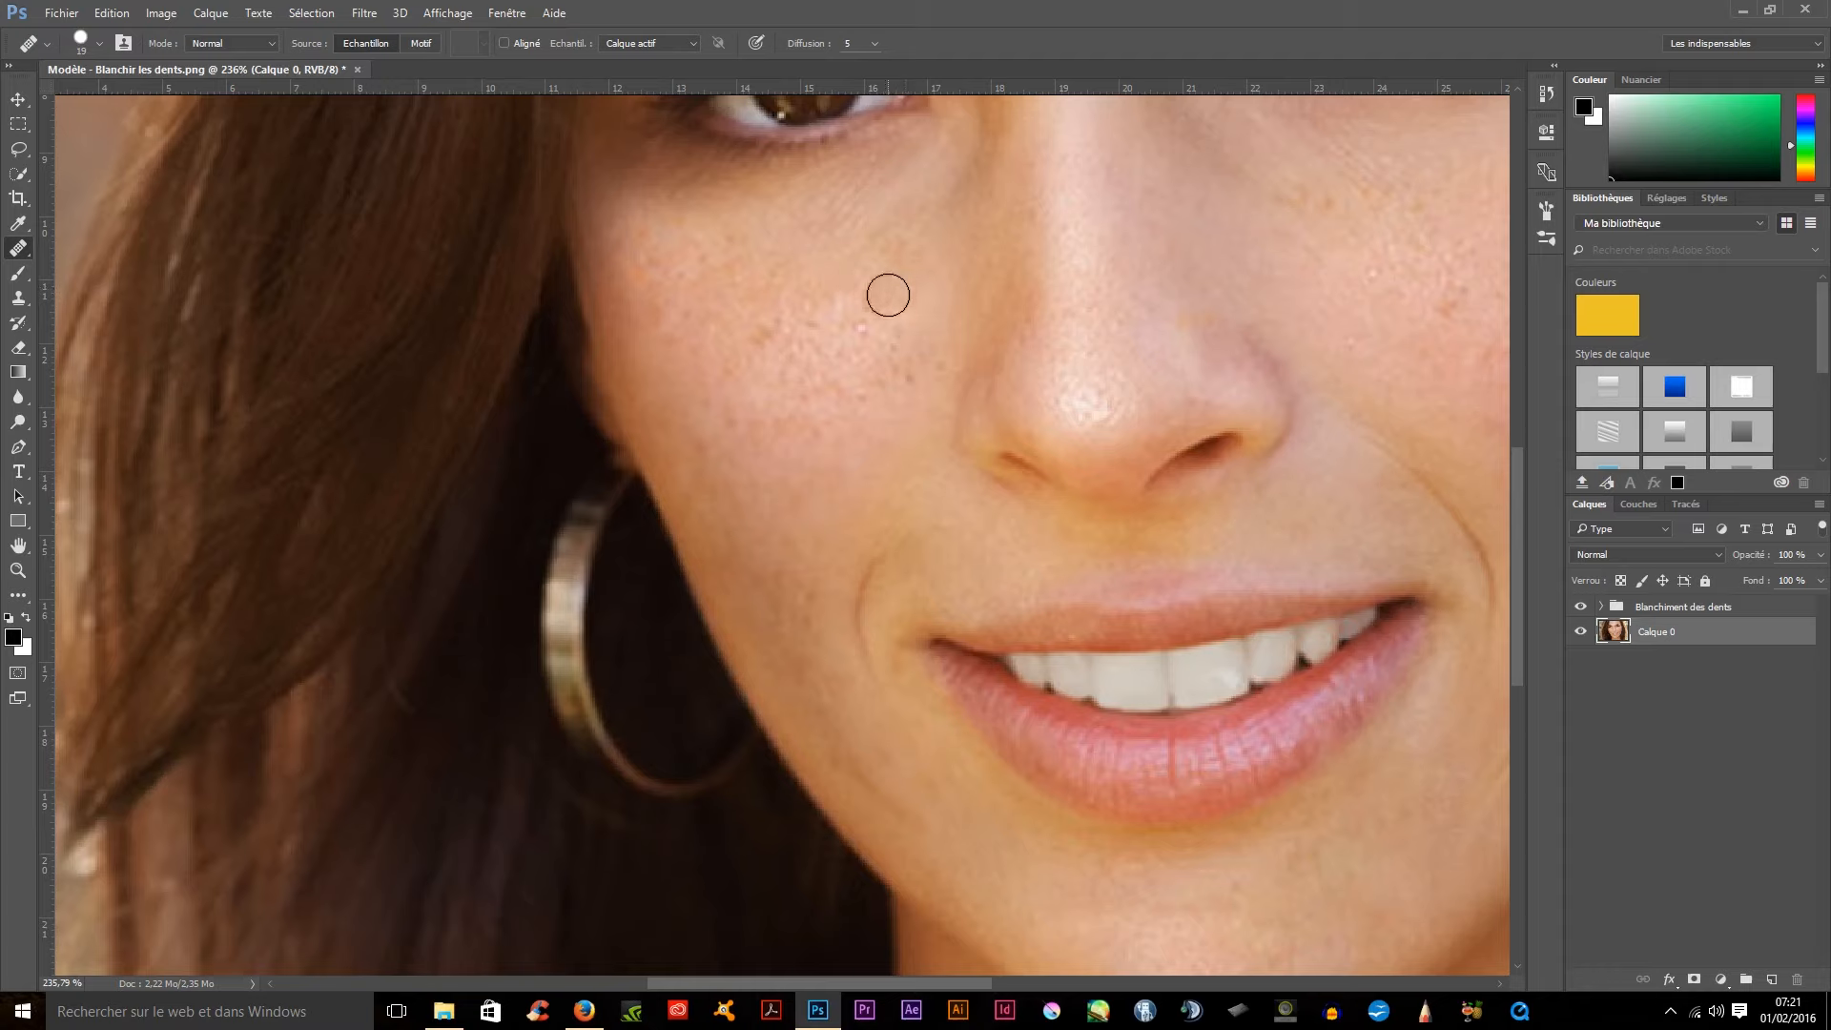
pyautogui.keyDown('alt'); pyautogui.click(849, 340); pyautogui.keyUp('alt')
pyautogui.click(866, 329)
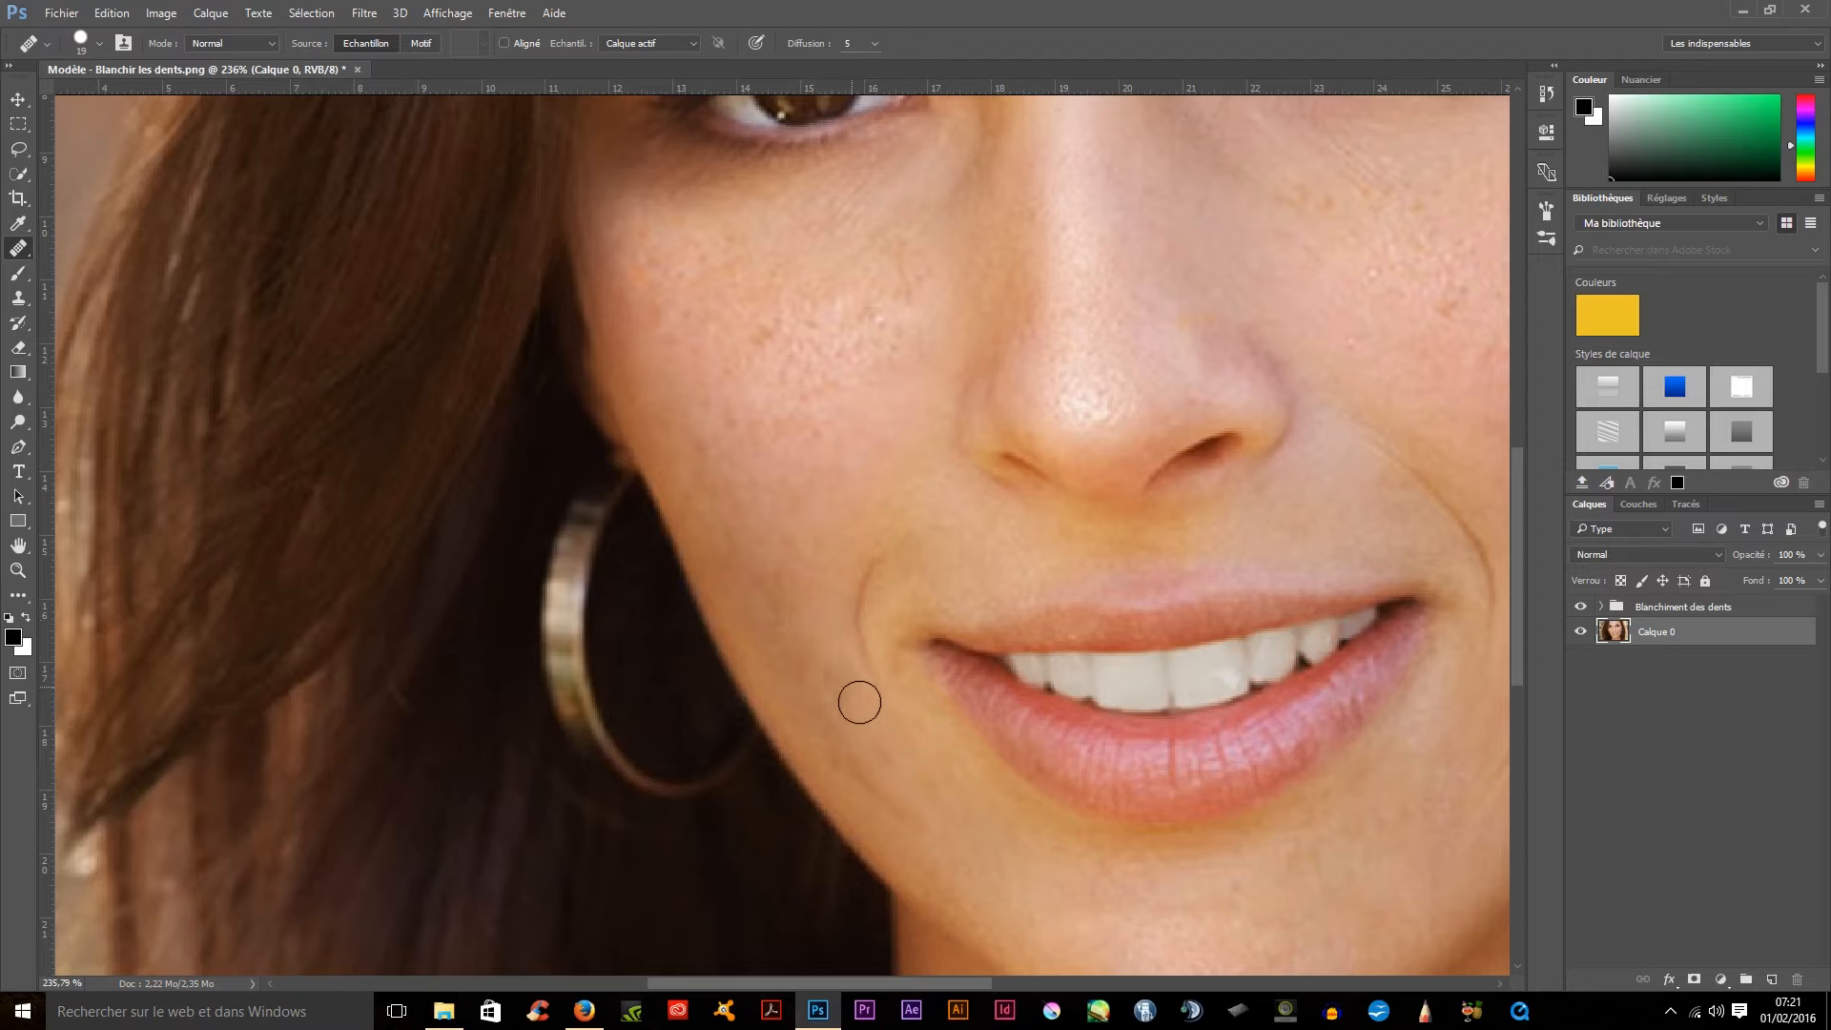
# - Retouch the short slanted crease between the mouth corner and the jaw, finishing it with the Spot Healing Brush
pyautogui.moveTo(866, 752); pyautogui.dragTo(460, 565)
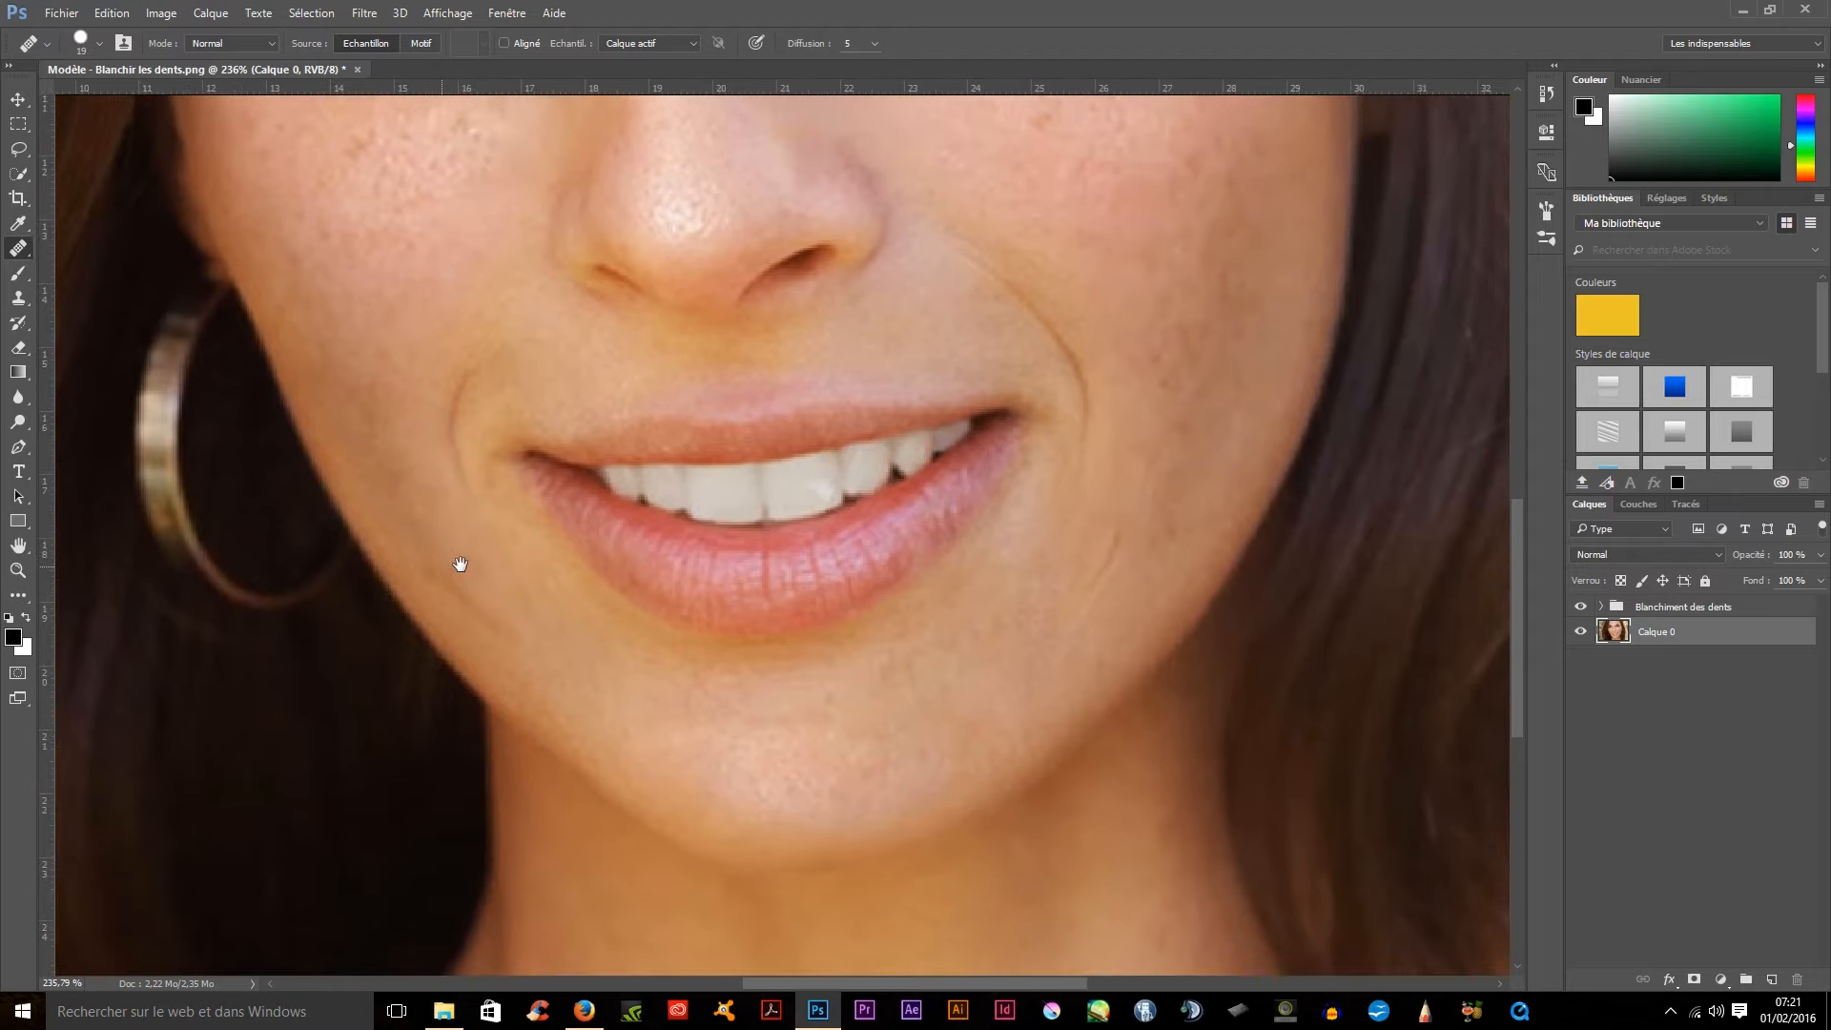
pyautogui.moveTo(1086, 603)
pyautogui.mouseDown()
pyautogui.moveTo(1119, 540)
pyautogui.moveTo(1057, 630)
pyautogui.moveTo(1117, 544)
pyautogui.mouseUp()
pyautogui.rightClick(27, 253)
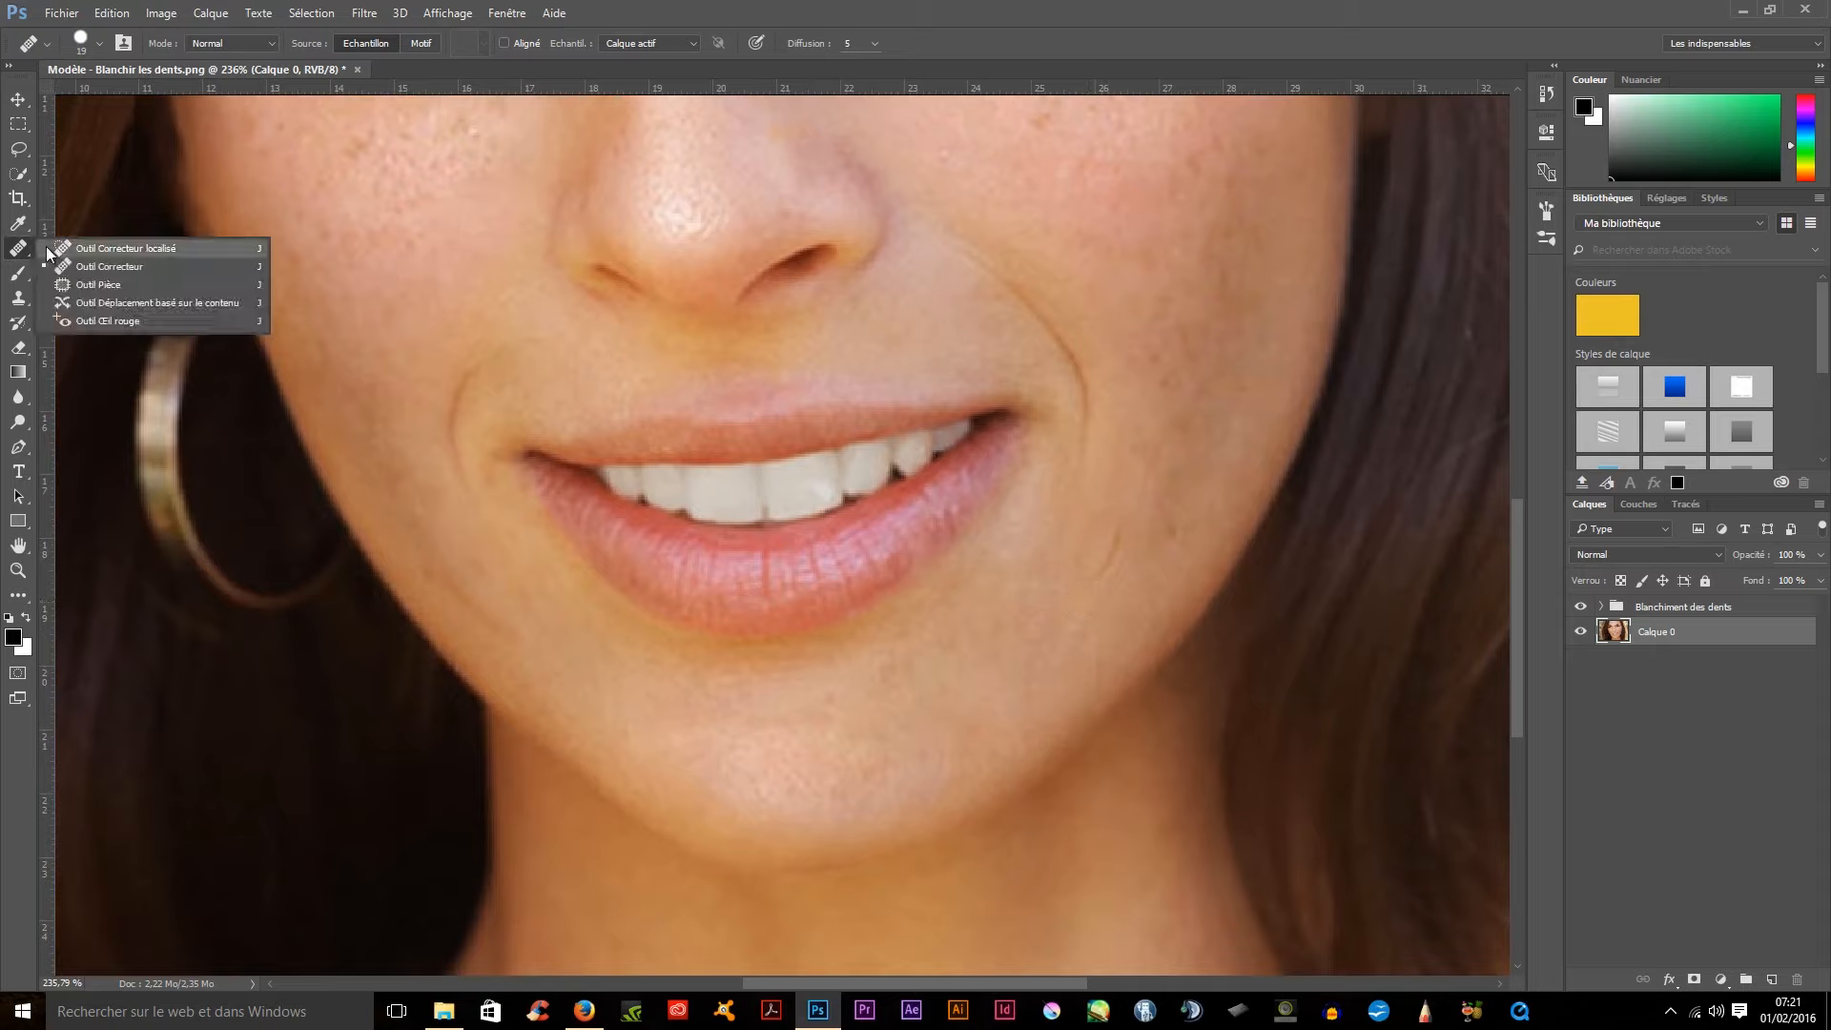
pyautogui.click(72, 250)
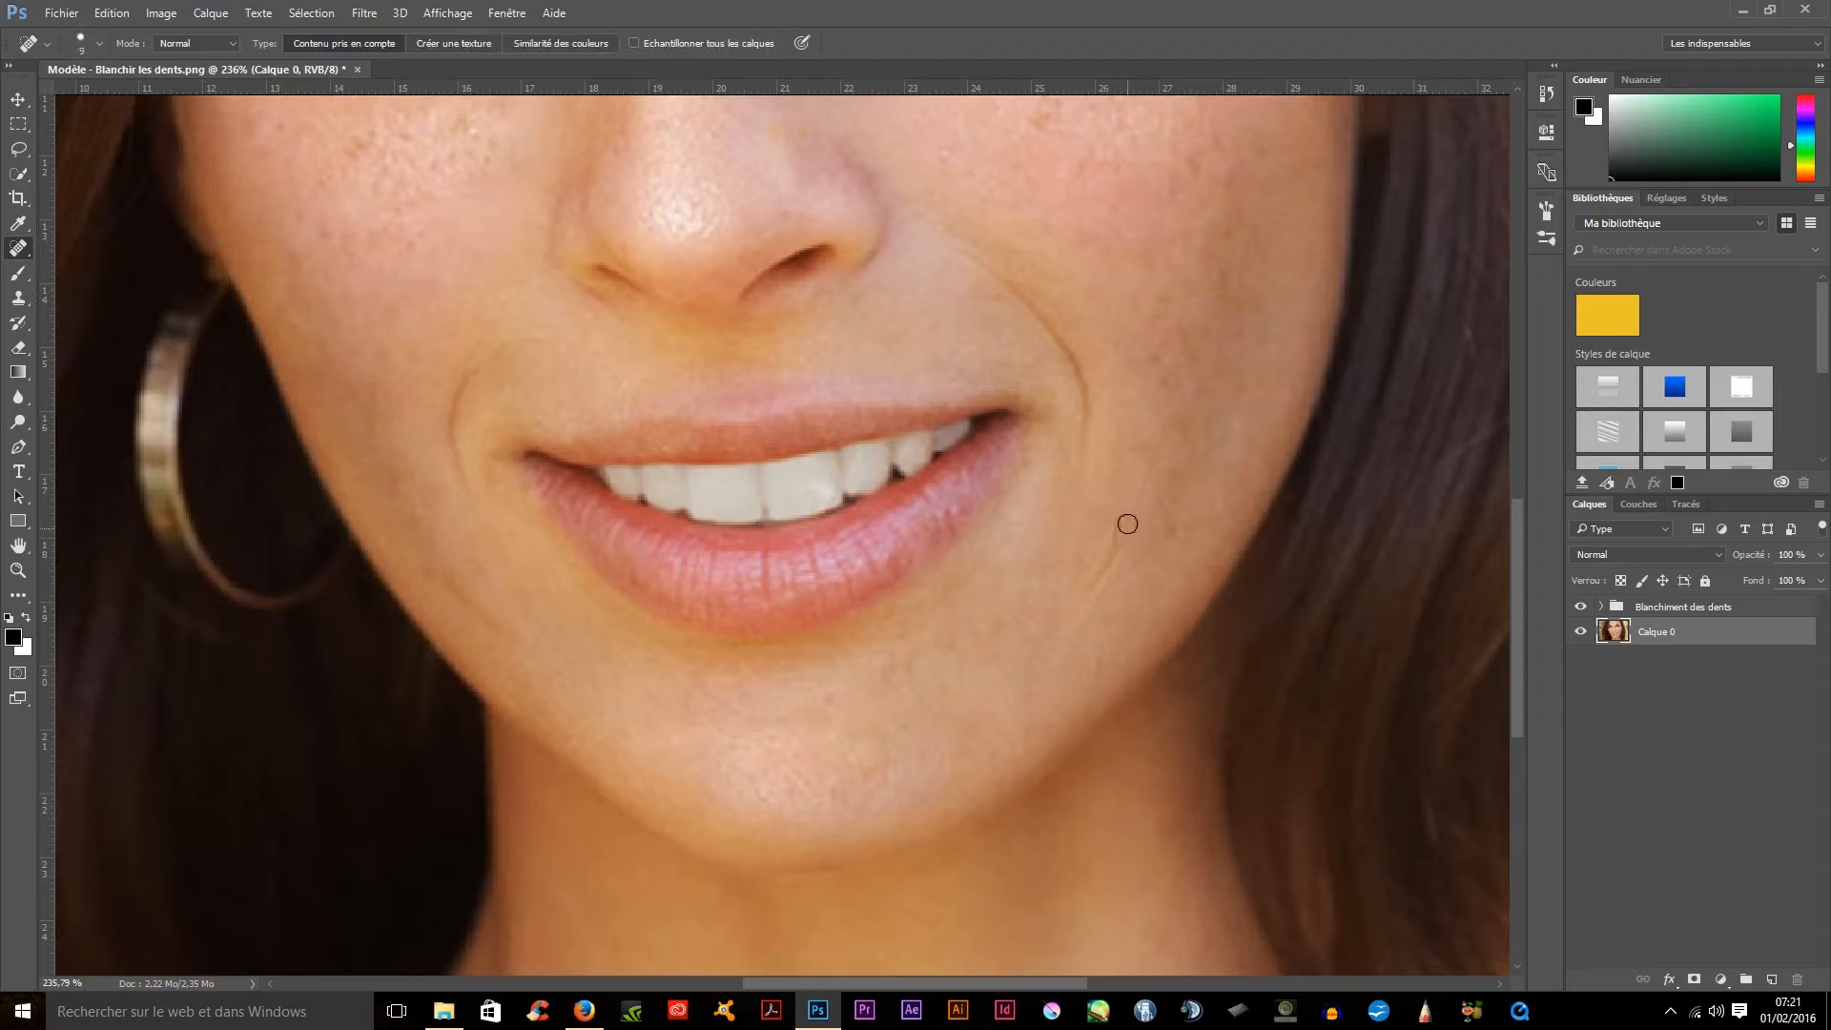
pyautogui.moveTo(1123, 522); pyautogui.dragTo(1074, 610)
pyautogui.scroll(-5, 1142, 621)
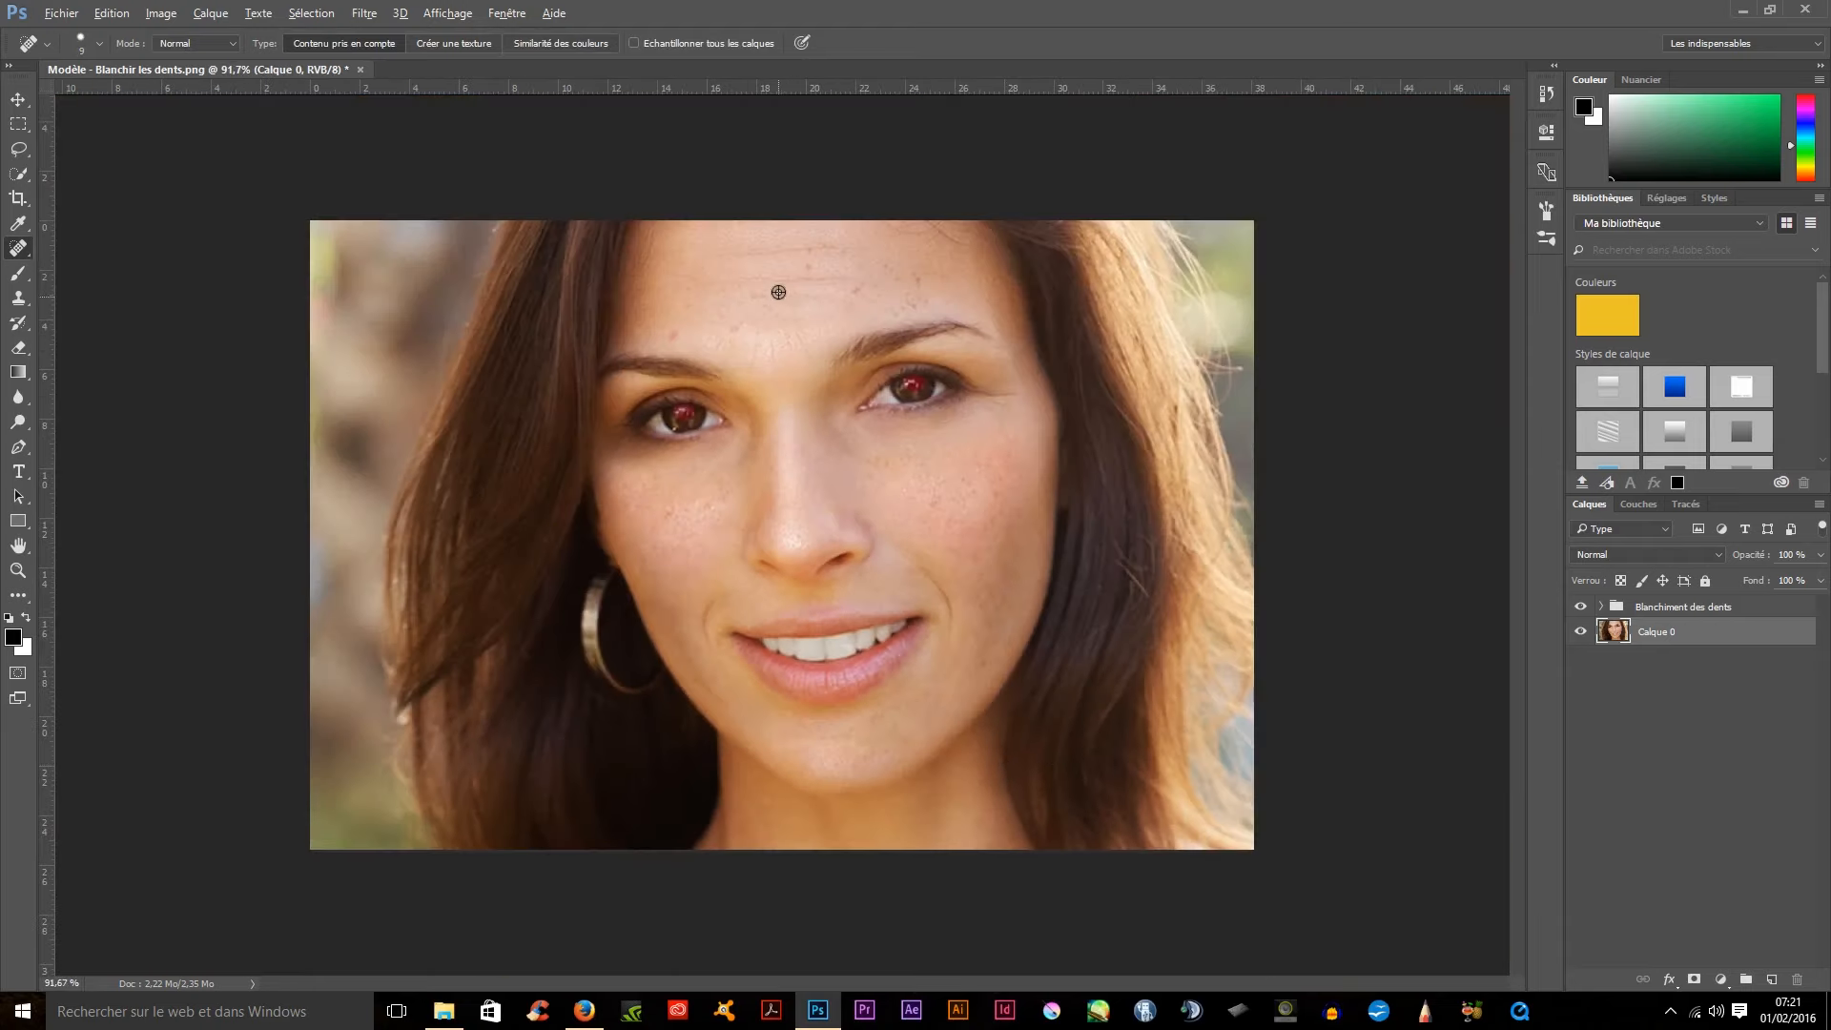
# - Switch to the Healing Brush and heal the two reddish spots above the eyebrow on the earring side, sampling nearby skin
pyautogui.scroll(4, 812, 244)
pyautogui.moveTo(818, 225); pyautogui.dragTo(837, 389)
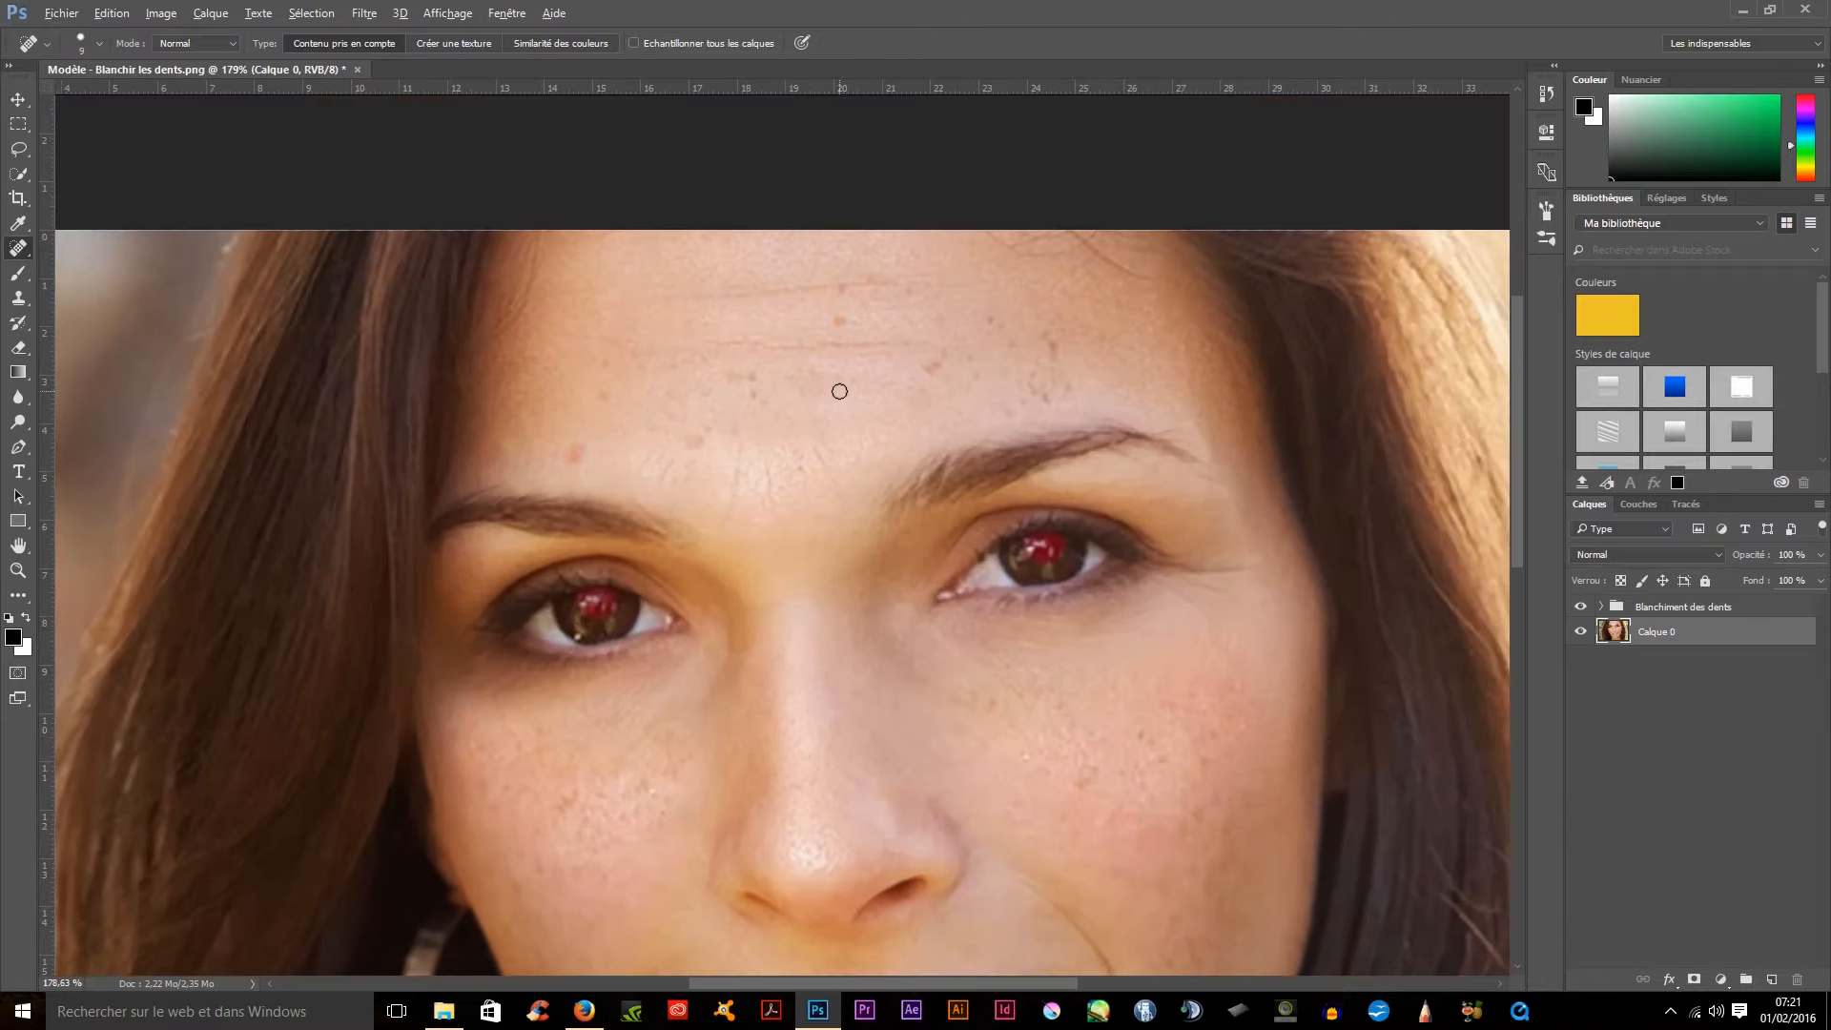
pyautogui.scroll(3, 839, 391)
pyautogui.rightClick(19, 250)
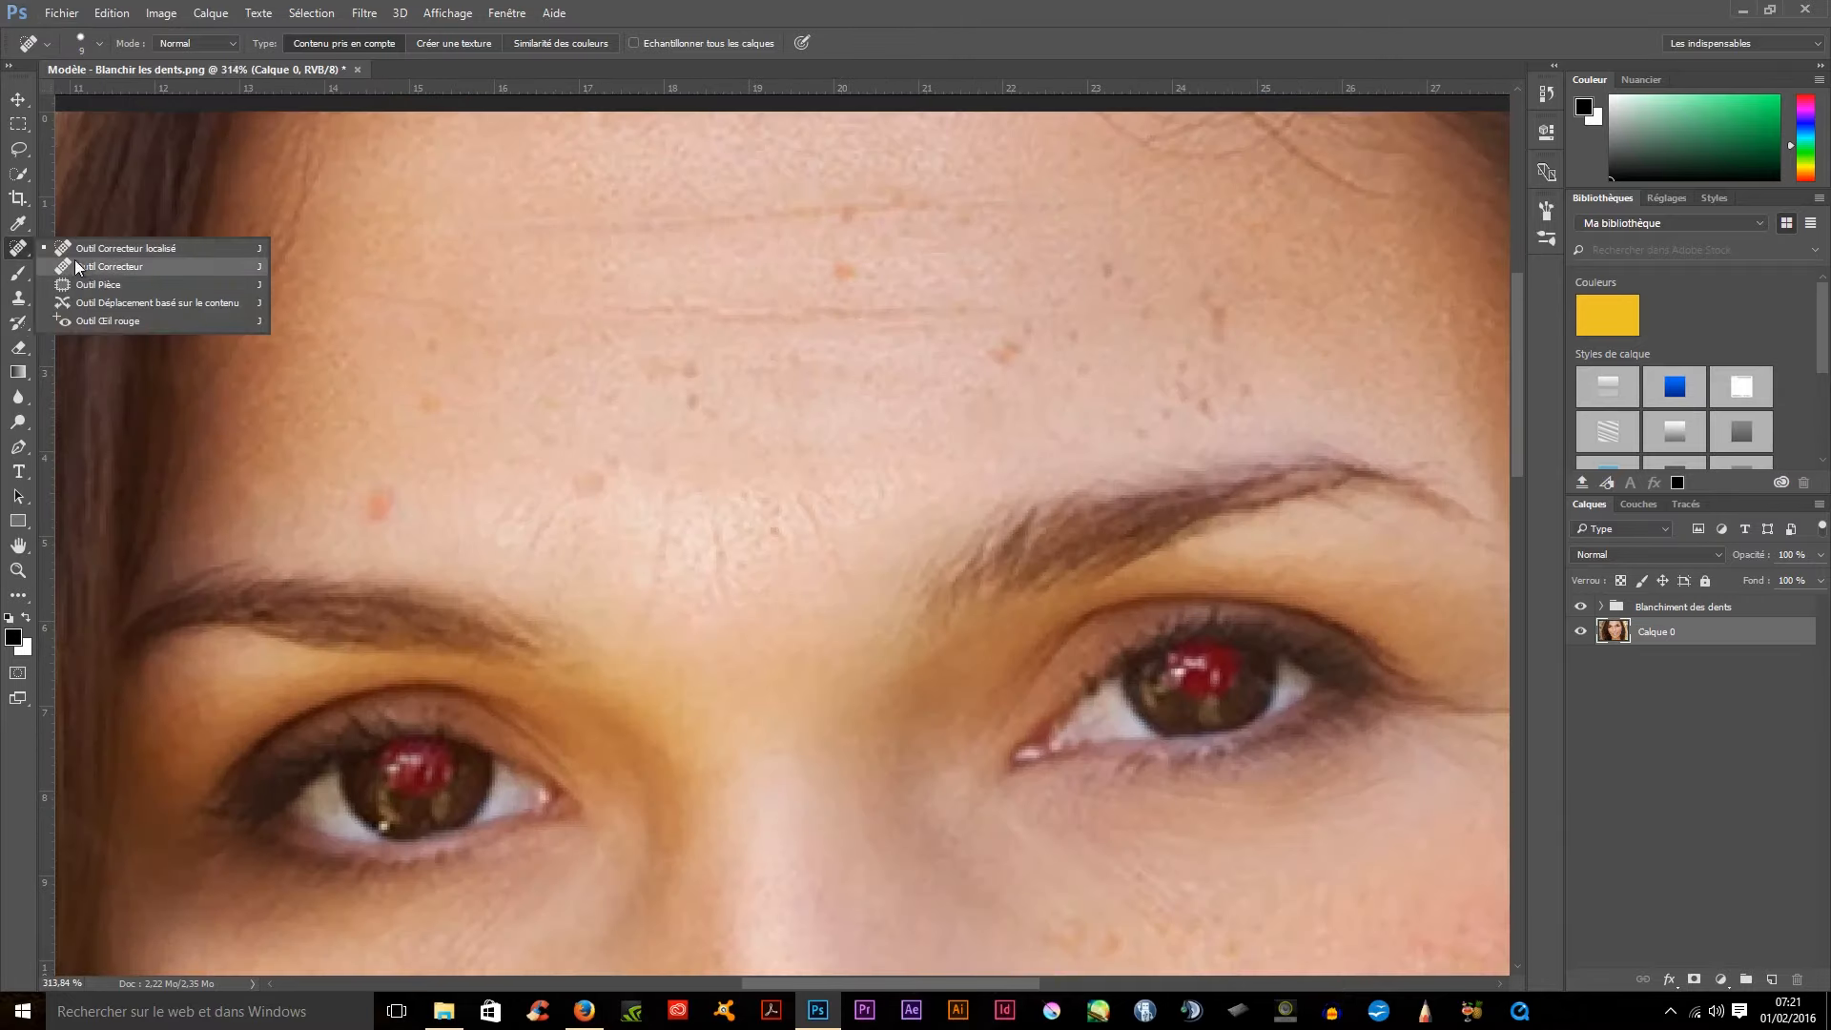
pyautogui.click(91, 268)
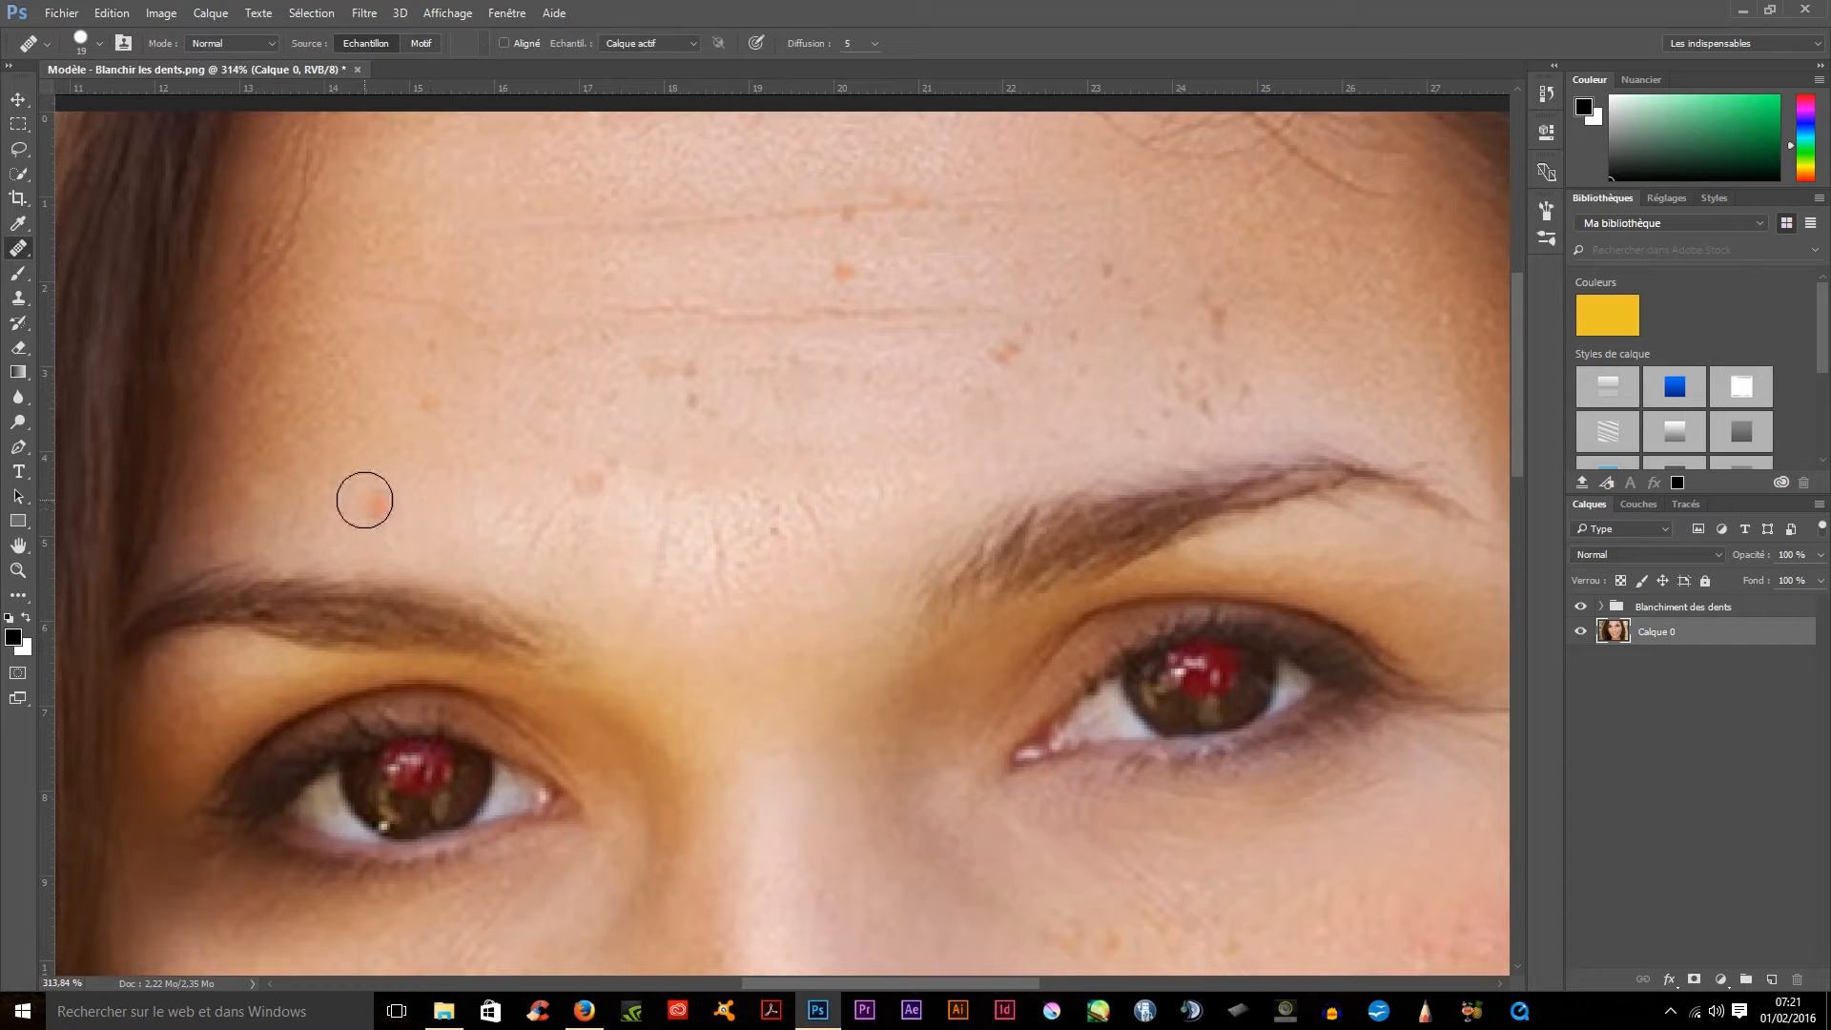
pyautogui.keyDown('alt'); pyautogui.click(450, 502); pyautogui.keyUp('alt')
pyautogui.click(385, 505)
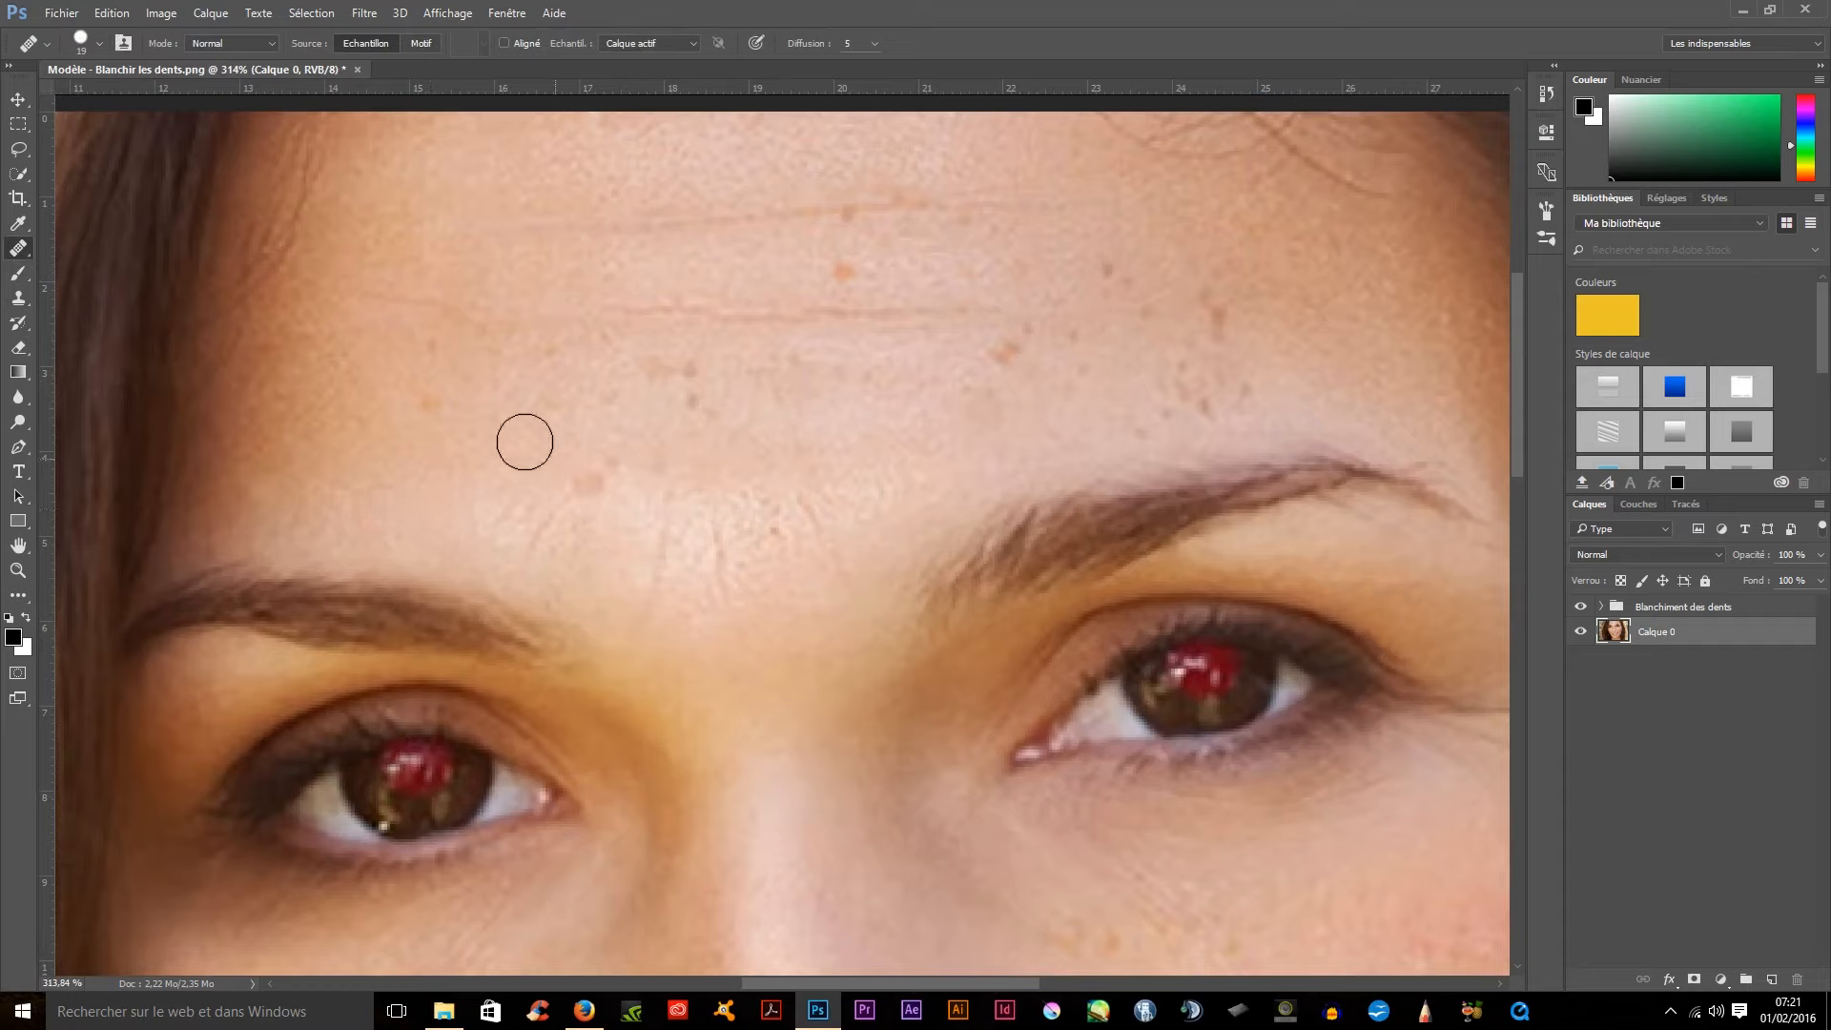
pyautogui.keyDown('alt'); pyautogui.click(442, 429); pyautogui.keyUp('alt')
pyautogui.click(430, 406)
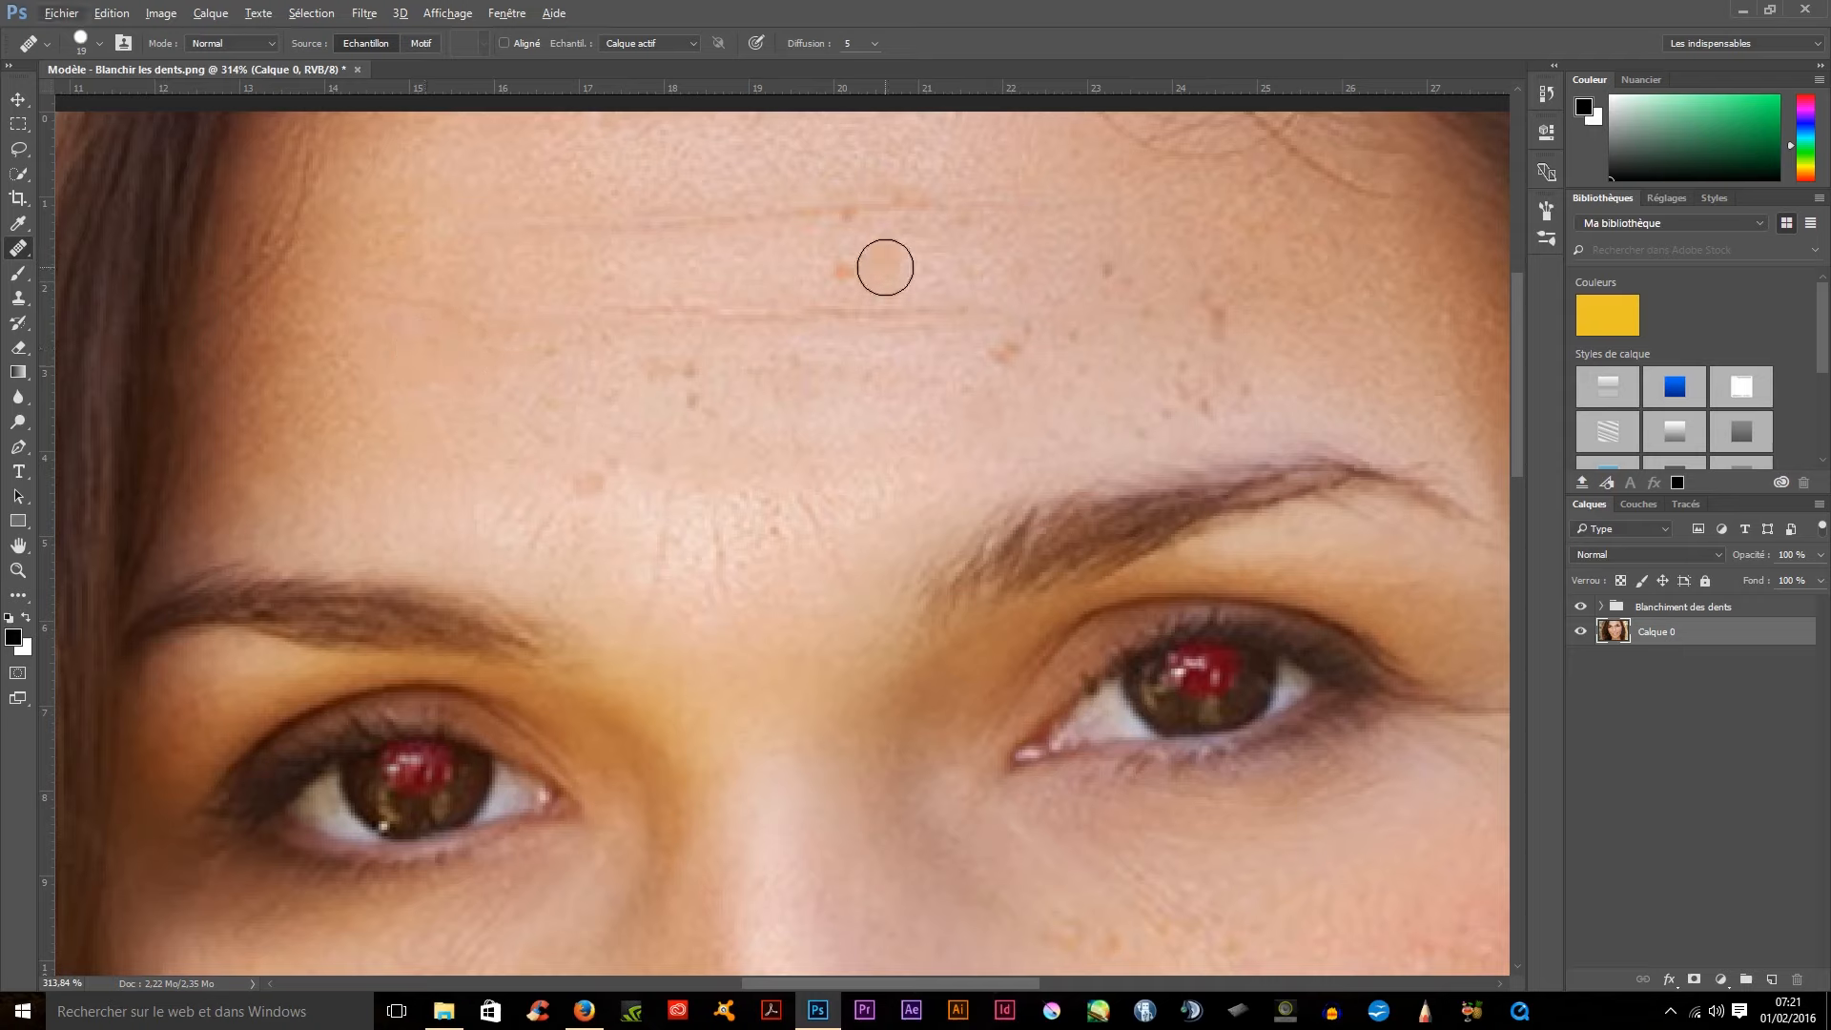
# - Heal the two spots near the forehead's horizontal wrinkle lines, sampling the skin beside them
pyautogui.click(884, 268)
pyautogui.click(835, 273)
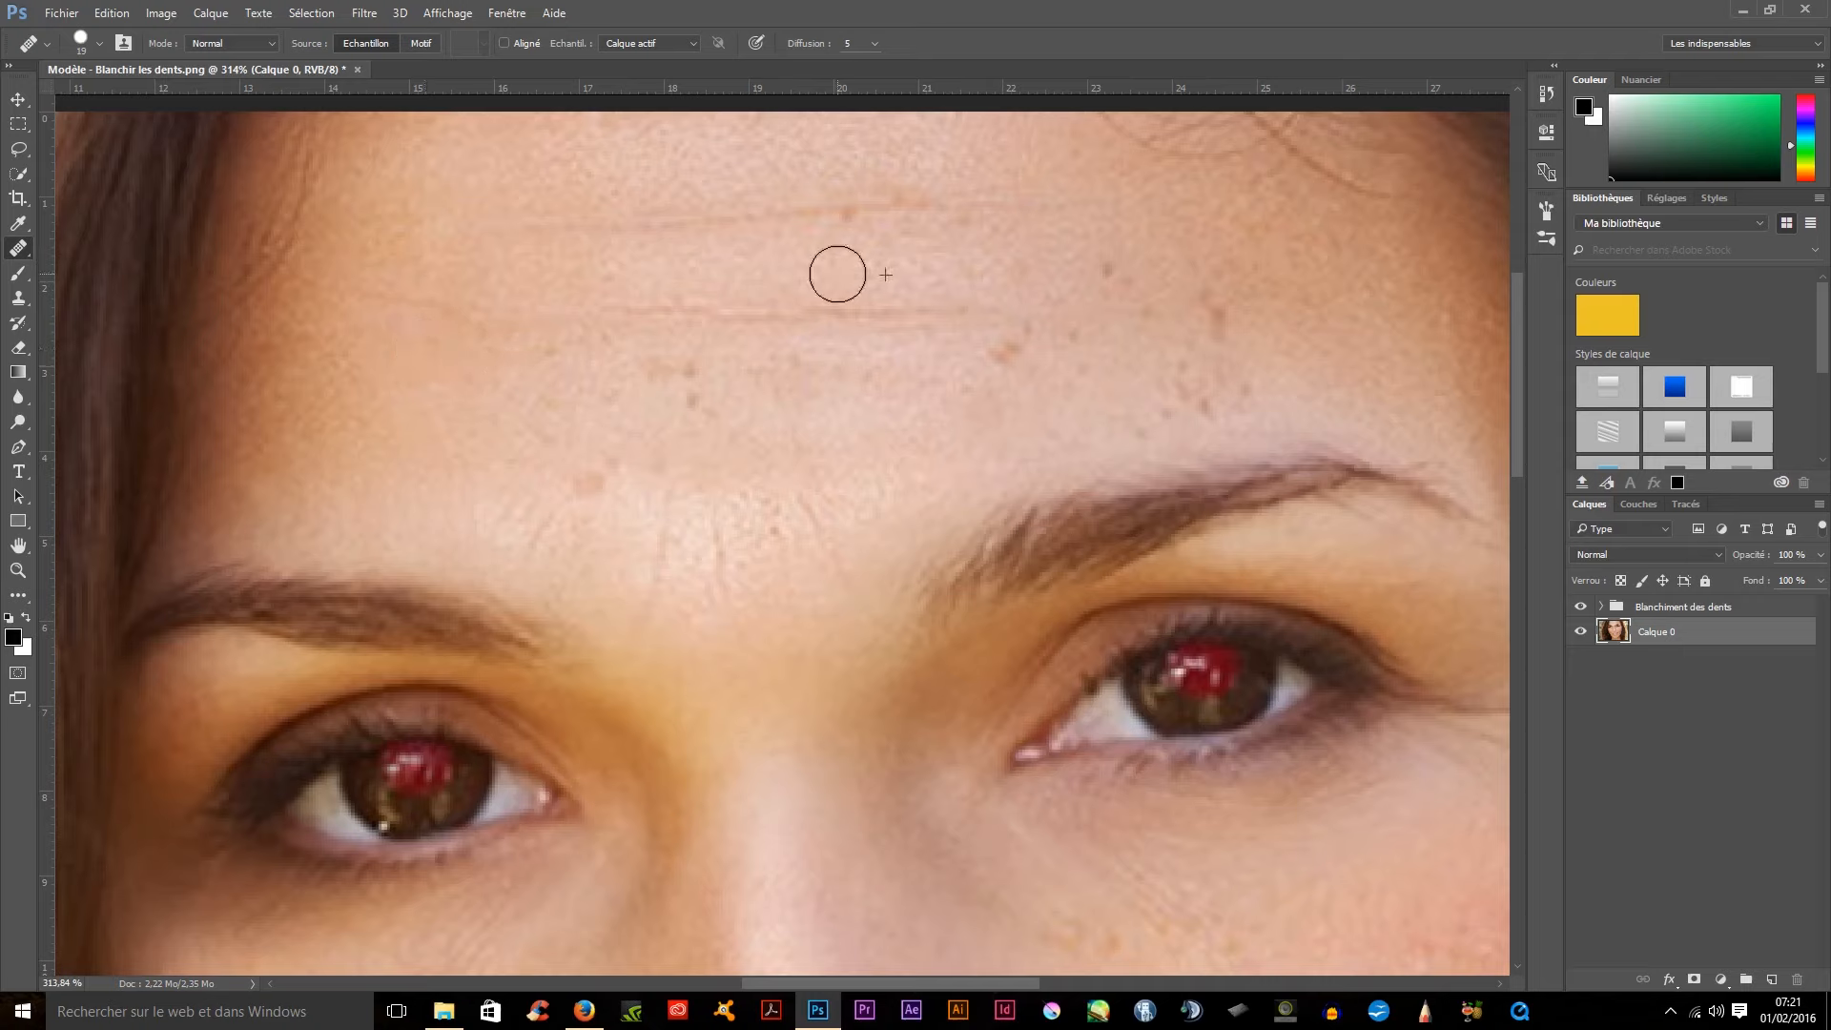
pyautogui.keyDown('alt'); pyautogui.click(888, 208); pyautogui.keyUp('alt')
pyautogui.click(849, 212)
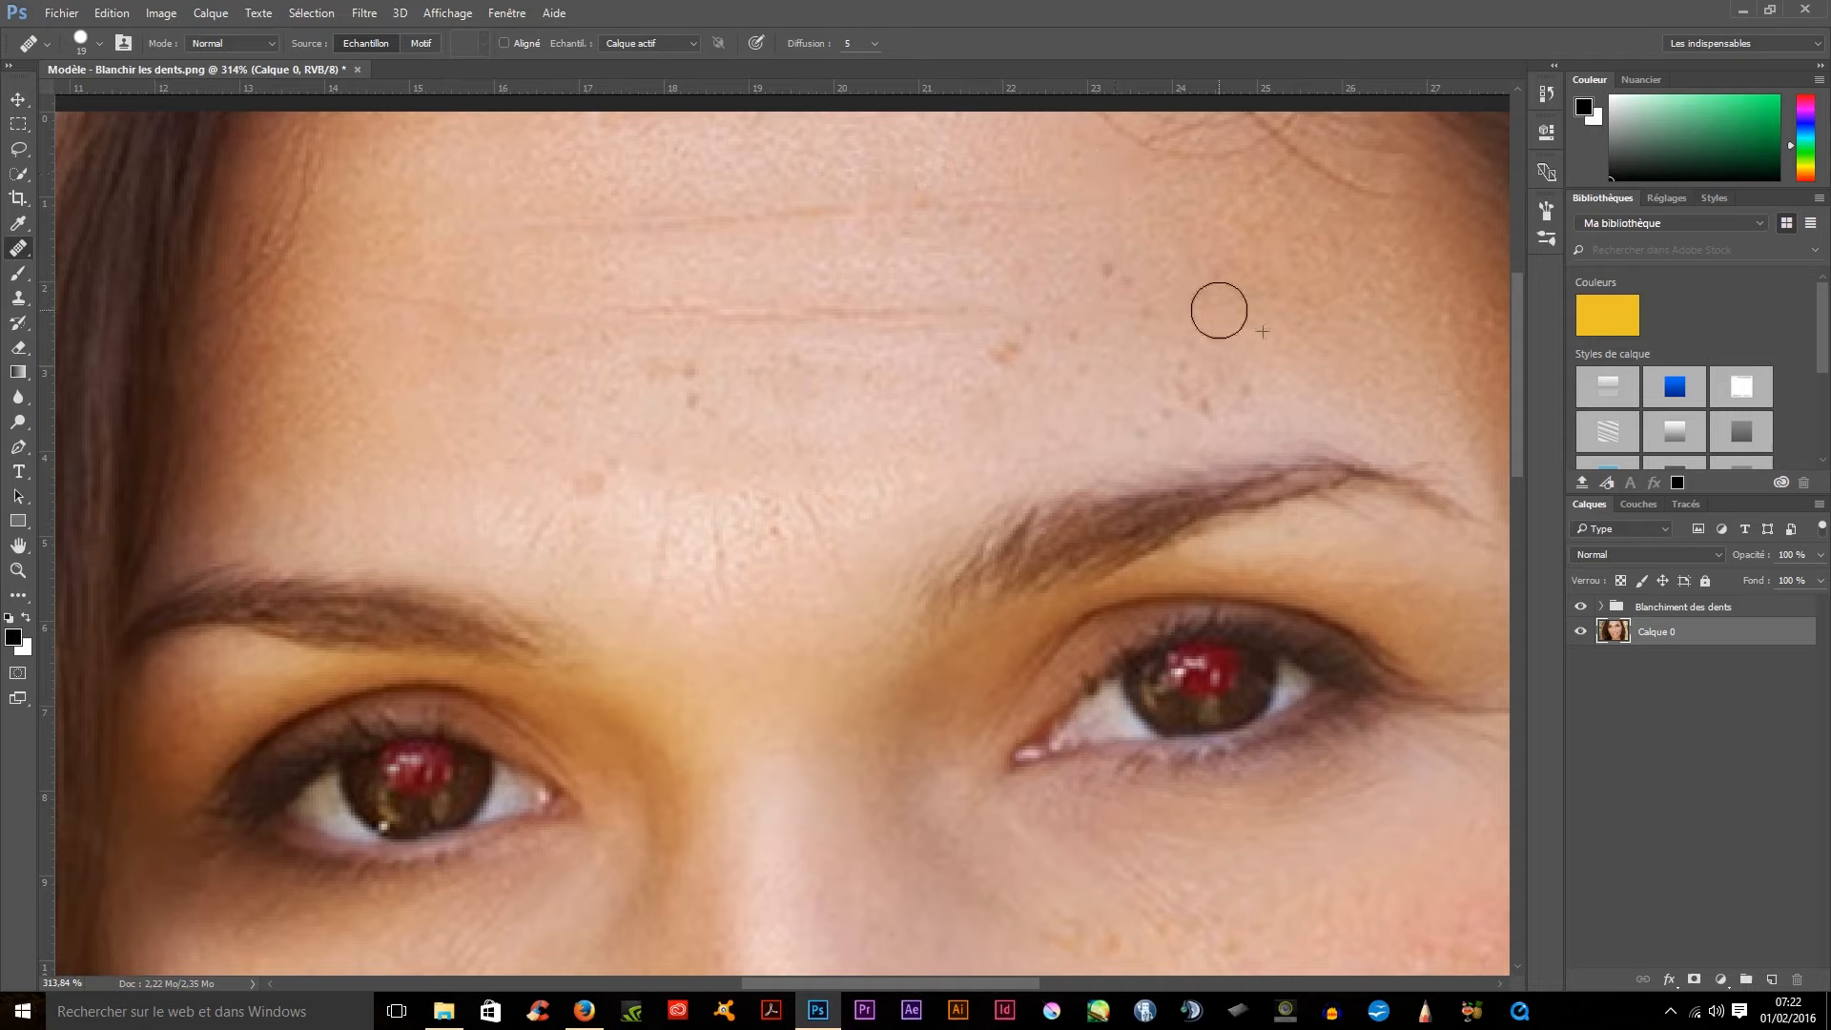
# - Heal the cluster of small dark spots above the eyebrow opposite the earring, sampling clean forehead skin around it
pyautogui.keyDown('alt'); pyautogui.click(1262, 382); pyautogui.keyUp('alt')
pyautogui.click(1253, 391)
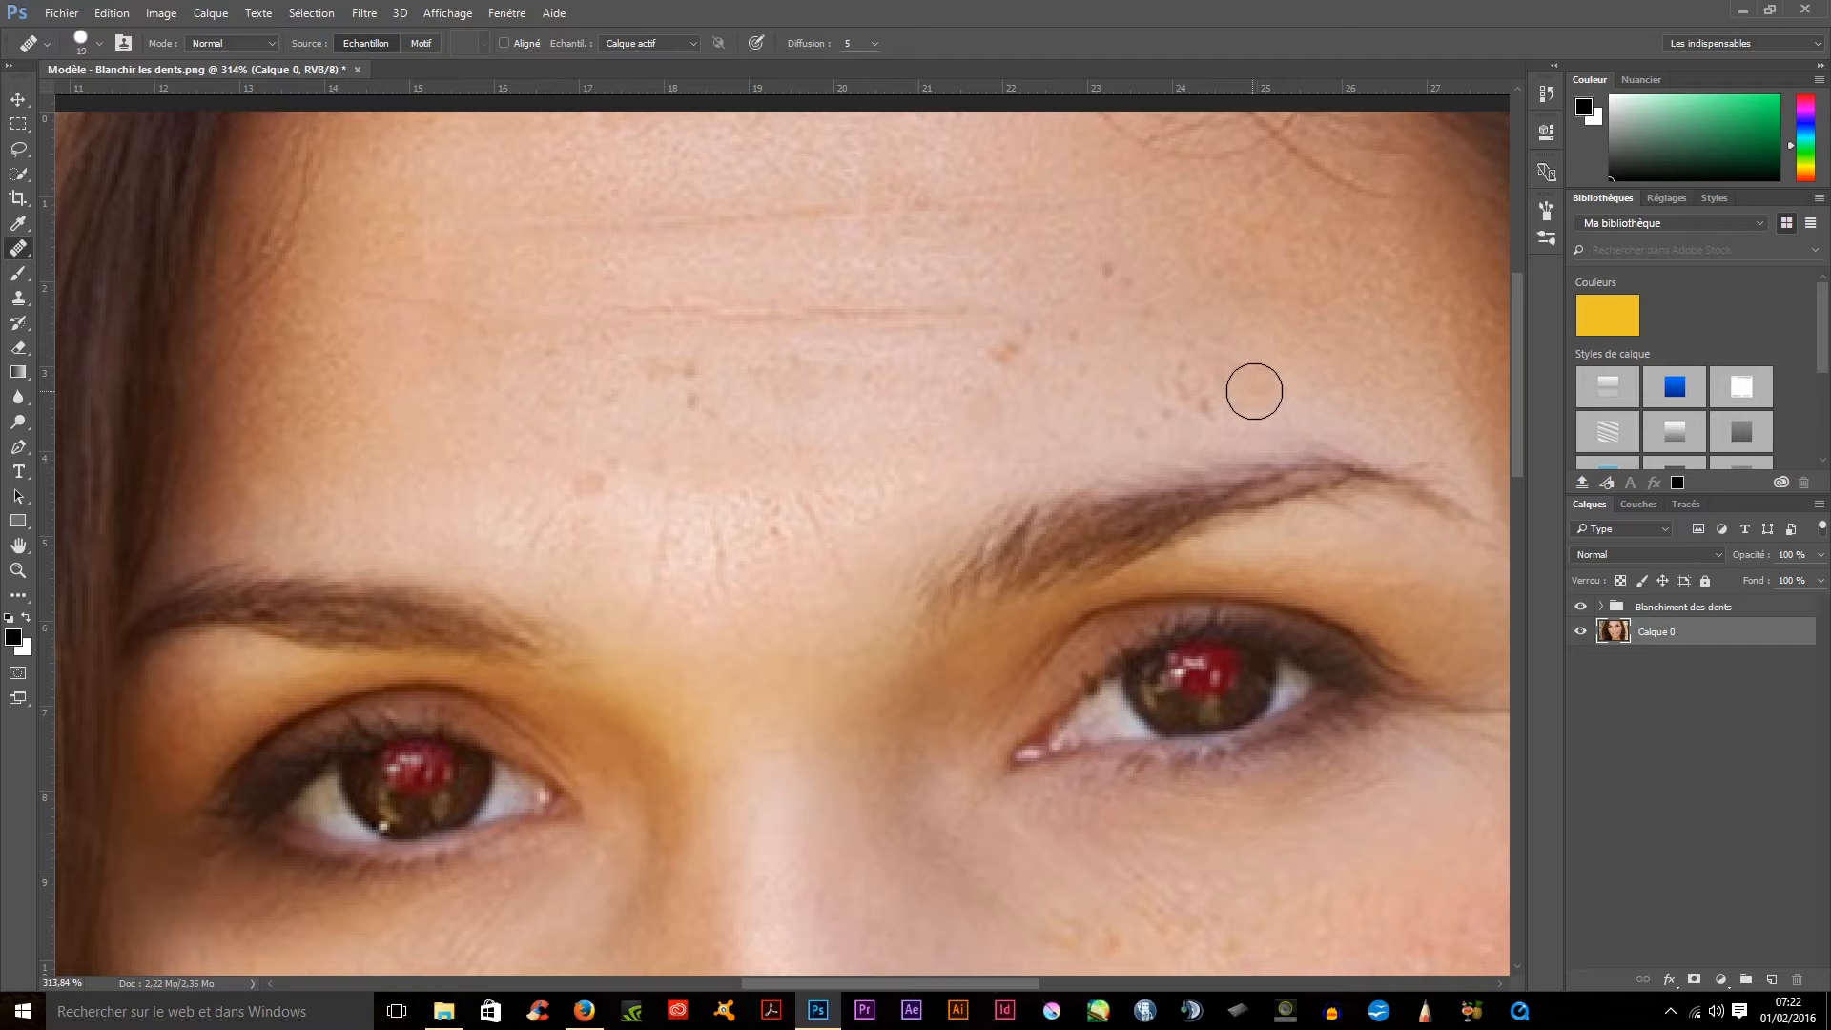
pyautogui.keyDown('alt'); pyautogui.click(1047, 434); pyautogui.keyUp('alt')
pyautogui.click(1147, 427)
pyautogui.click(1217, 422)
pyautogui.keyDown('alt'); pyautogui.click(1233, 409); pyautogui.keyUp('alt')
pyautogui.click(1192, 400)
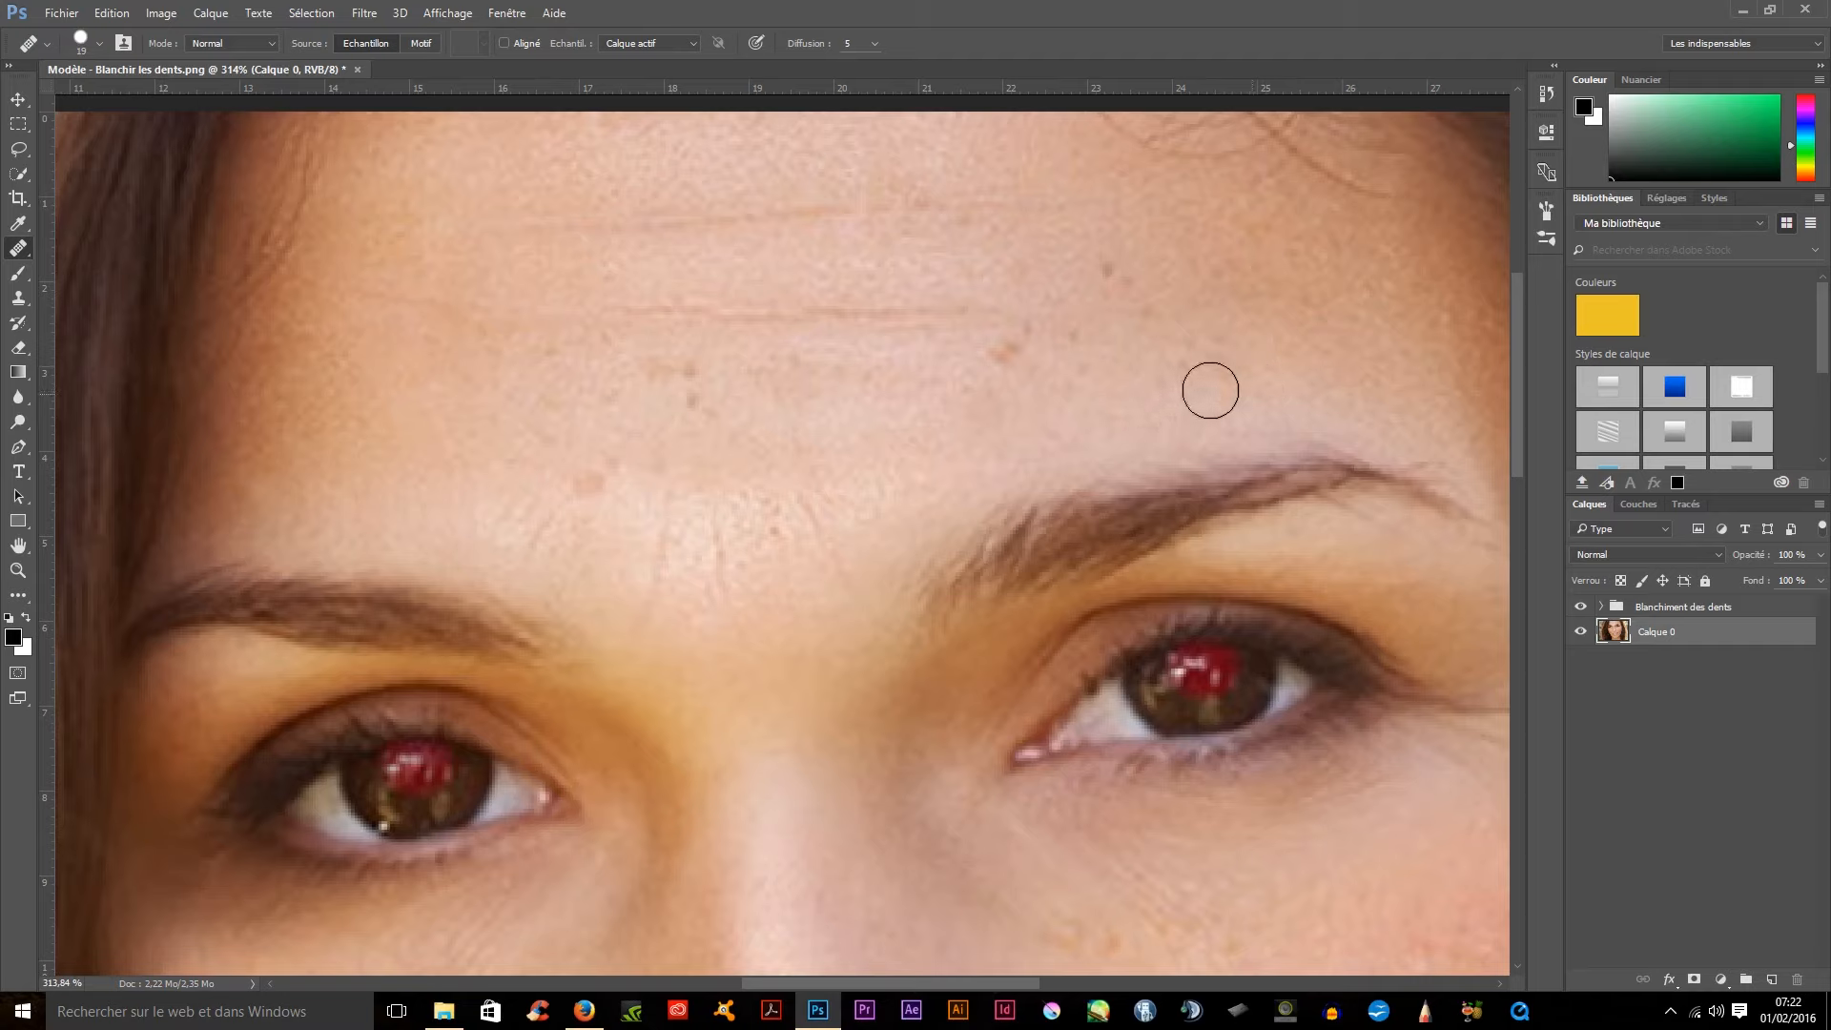
pyautogui.keyDown('alt'); pyautogui.click(1095, 379); pyautogui.keyUp('alt')
pyautogui.click(1179, 373)
# - Heal the remaining spots across the middle of the forehead with the Healing Brush, sampling adjacent skin for each
pyautogui.keyDown('alt'); pyautogui.click(929, 399); pyautogui.keyUp('alt')
pyautogui.click(1008, 355)
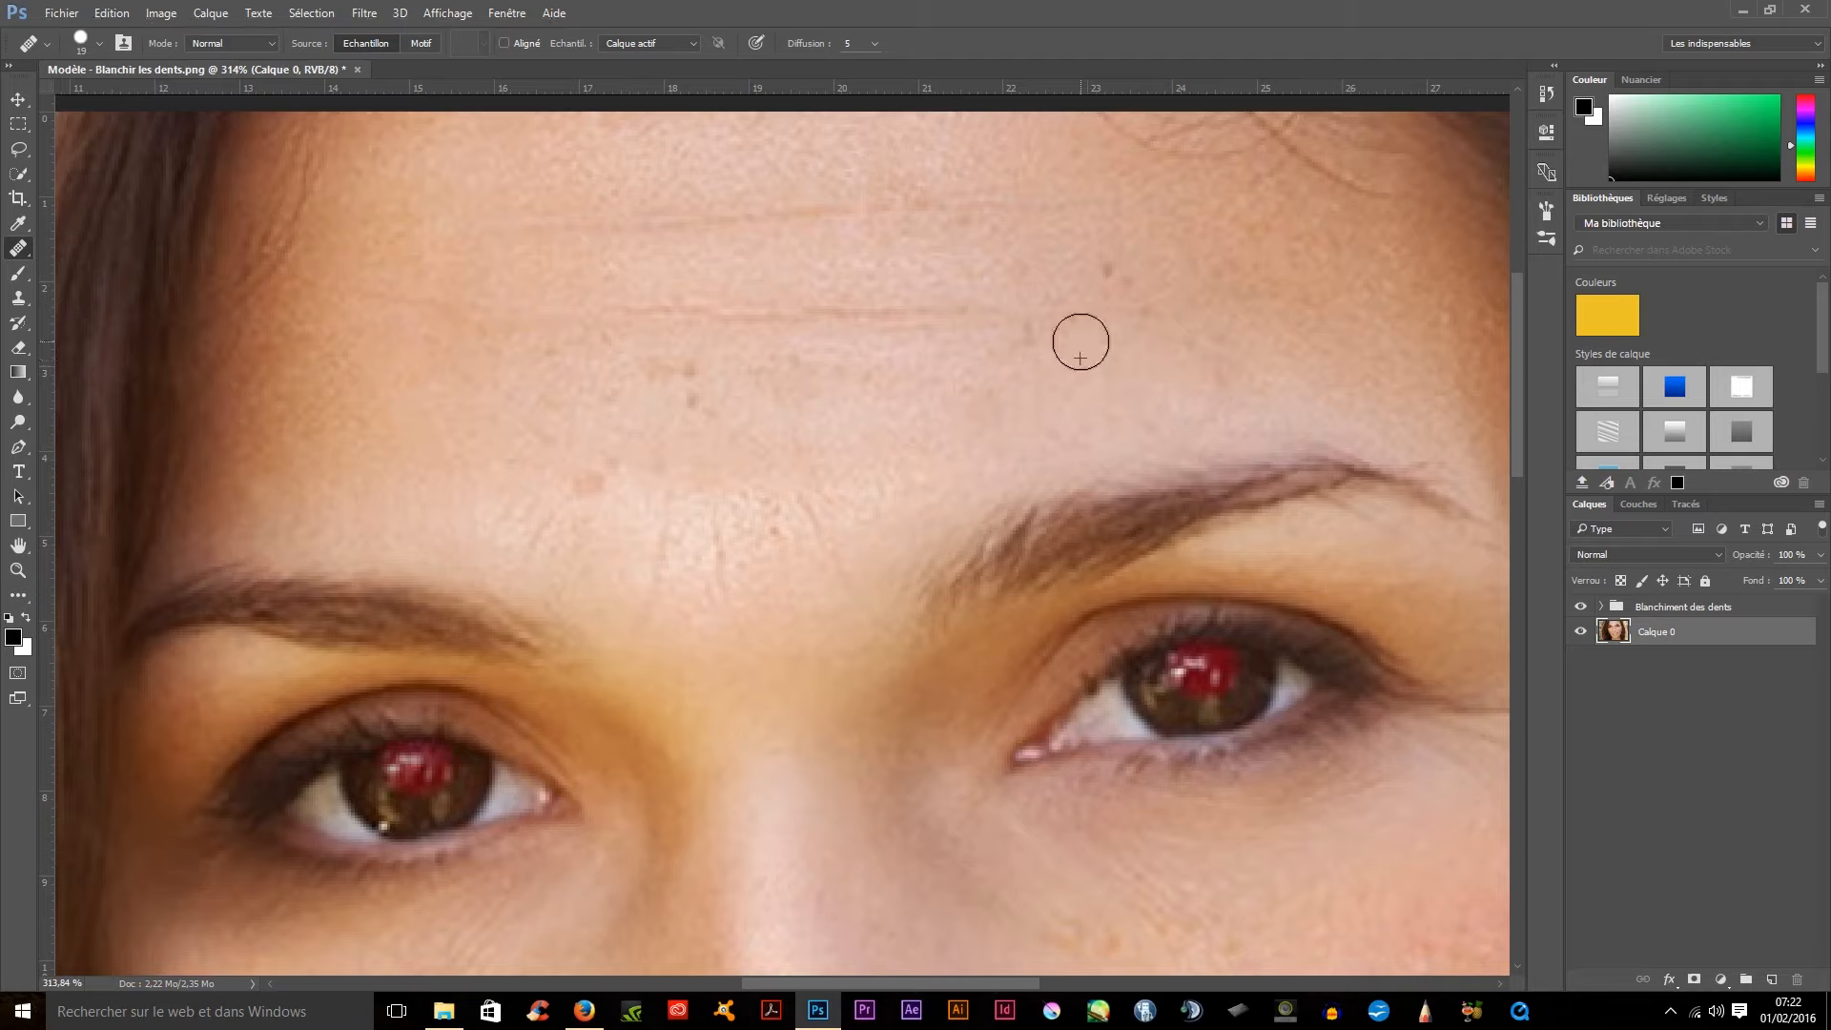
pyautogui.keyDown('alt'); pyautogui.click(723, 413); pyautogui.keyUp('alt')
pyautogui.click(690, 405)
pyautogui.keyDown('alt'); pyautogui.click(738, 366); pyautogui.keyUp('alt')
pyautogui.click(681, 370)
pyautogui.keyDown('alt'); pyautogui.click(610, 524); pyautogui.keyUp('alt')
pyautogui.click(586, 487)
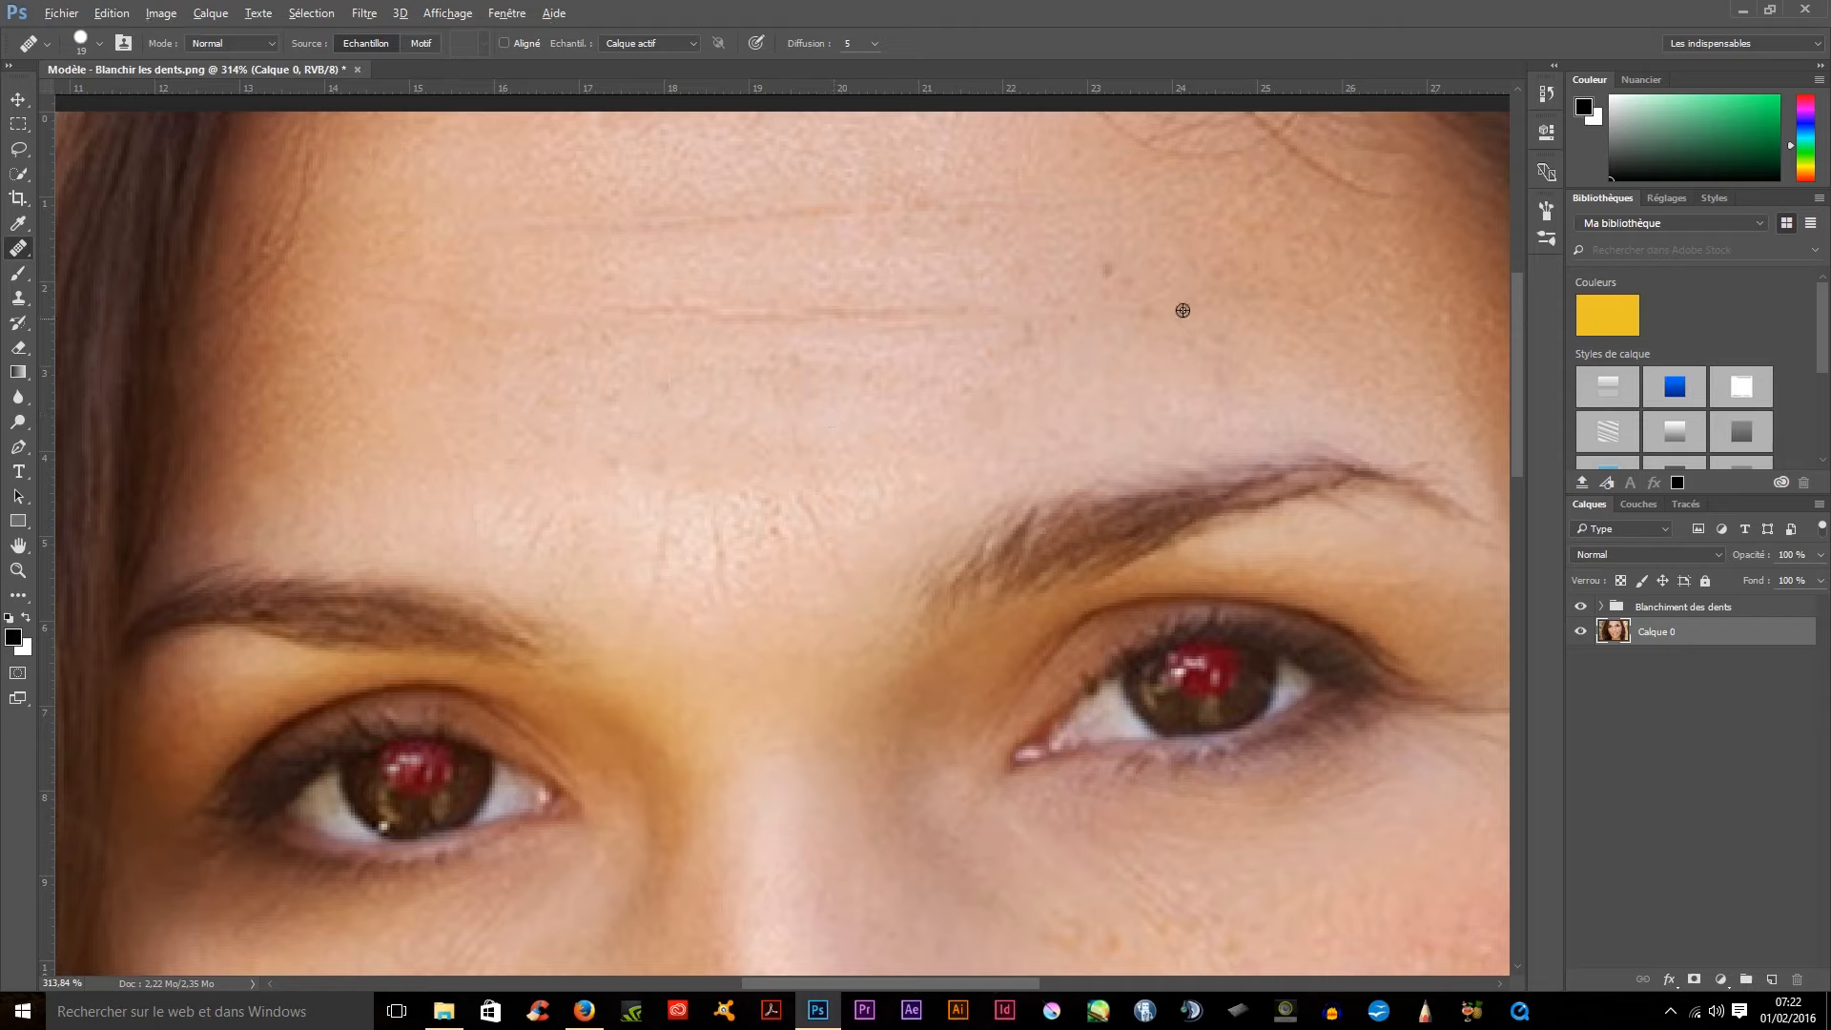
pyautogui.click(1108, 267)
# - Heal the yellowish marks on the upper cheek beside the nose, opposite the earring
pyautogui.moveTo(1018, 617); pyautogui.dragTo(874, 343)
pyautogui.moveTo(1030, 860); pyautogui.dragTo(860, 552)
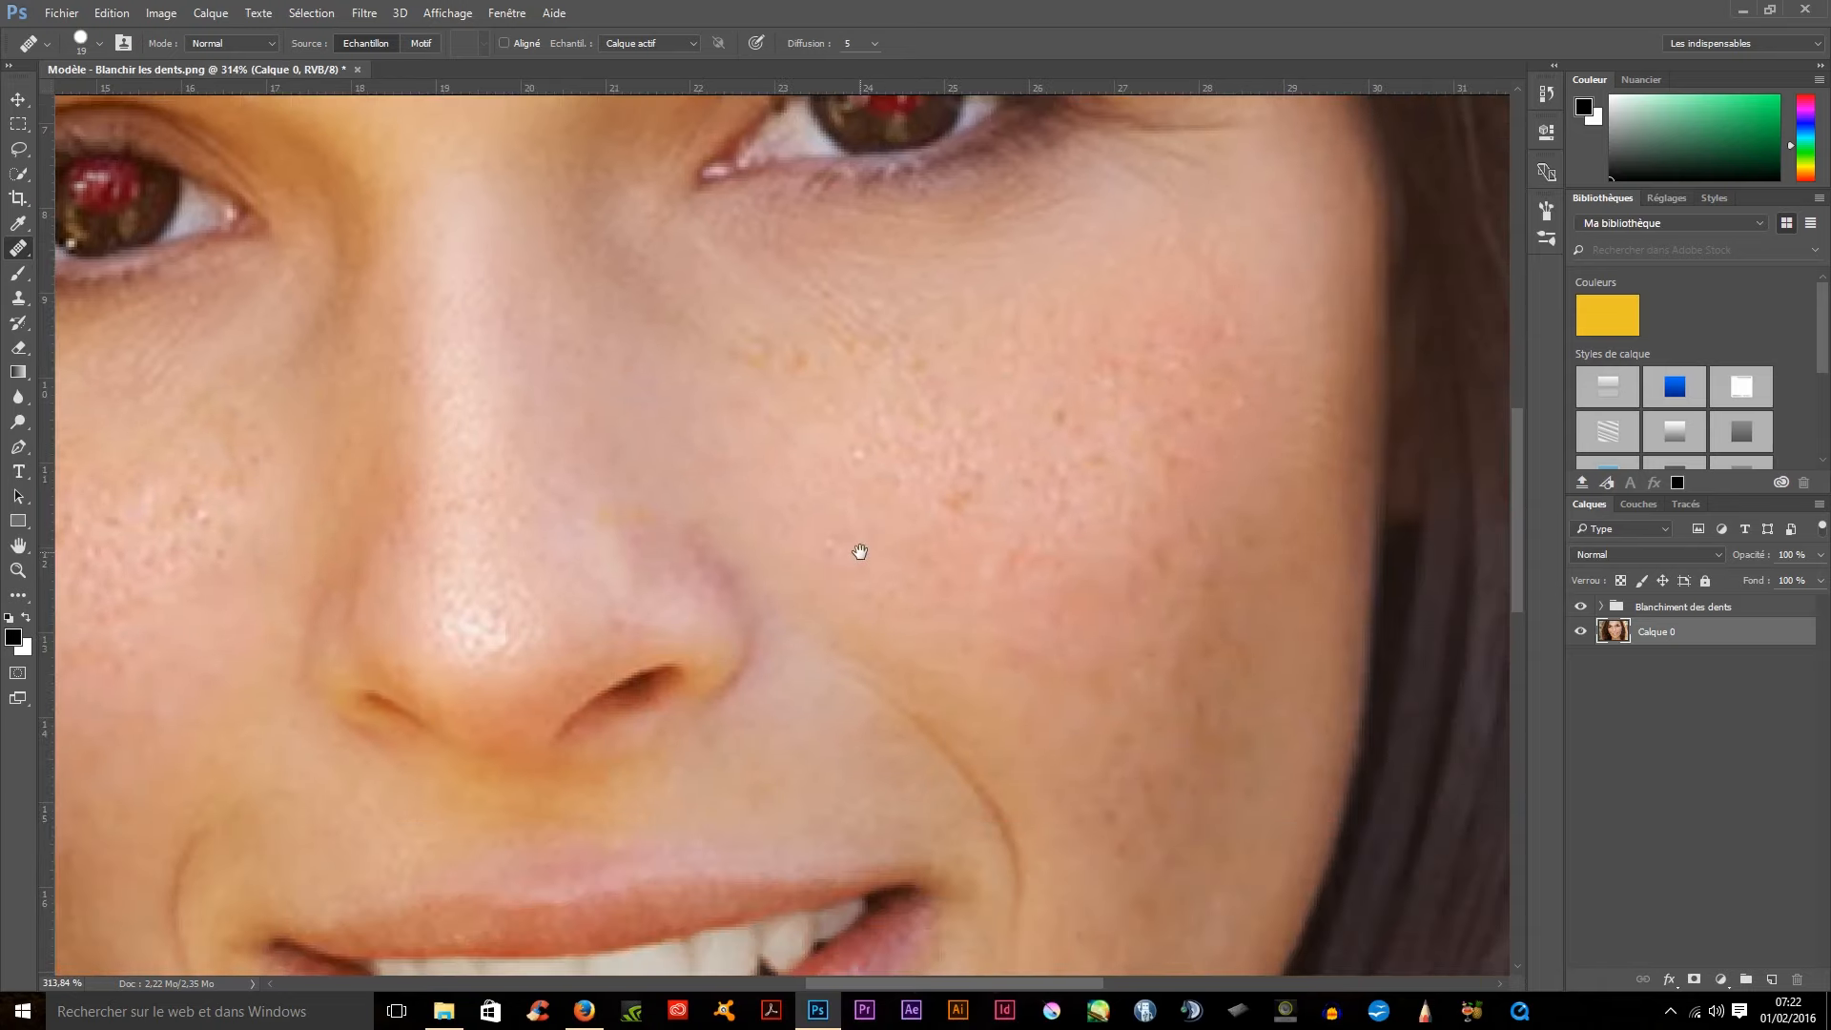
pyautogui.click(750, 355)
pyautogui.click(801, 359)
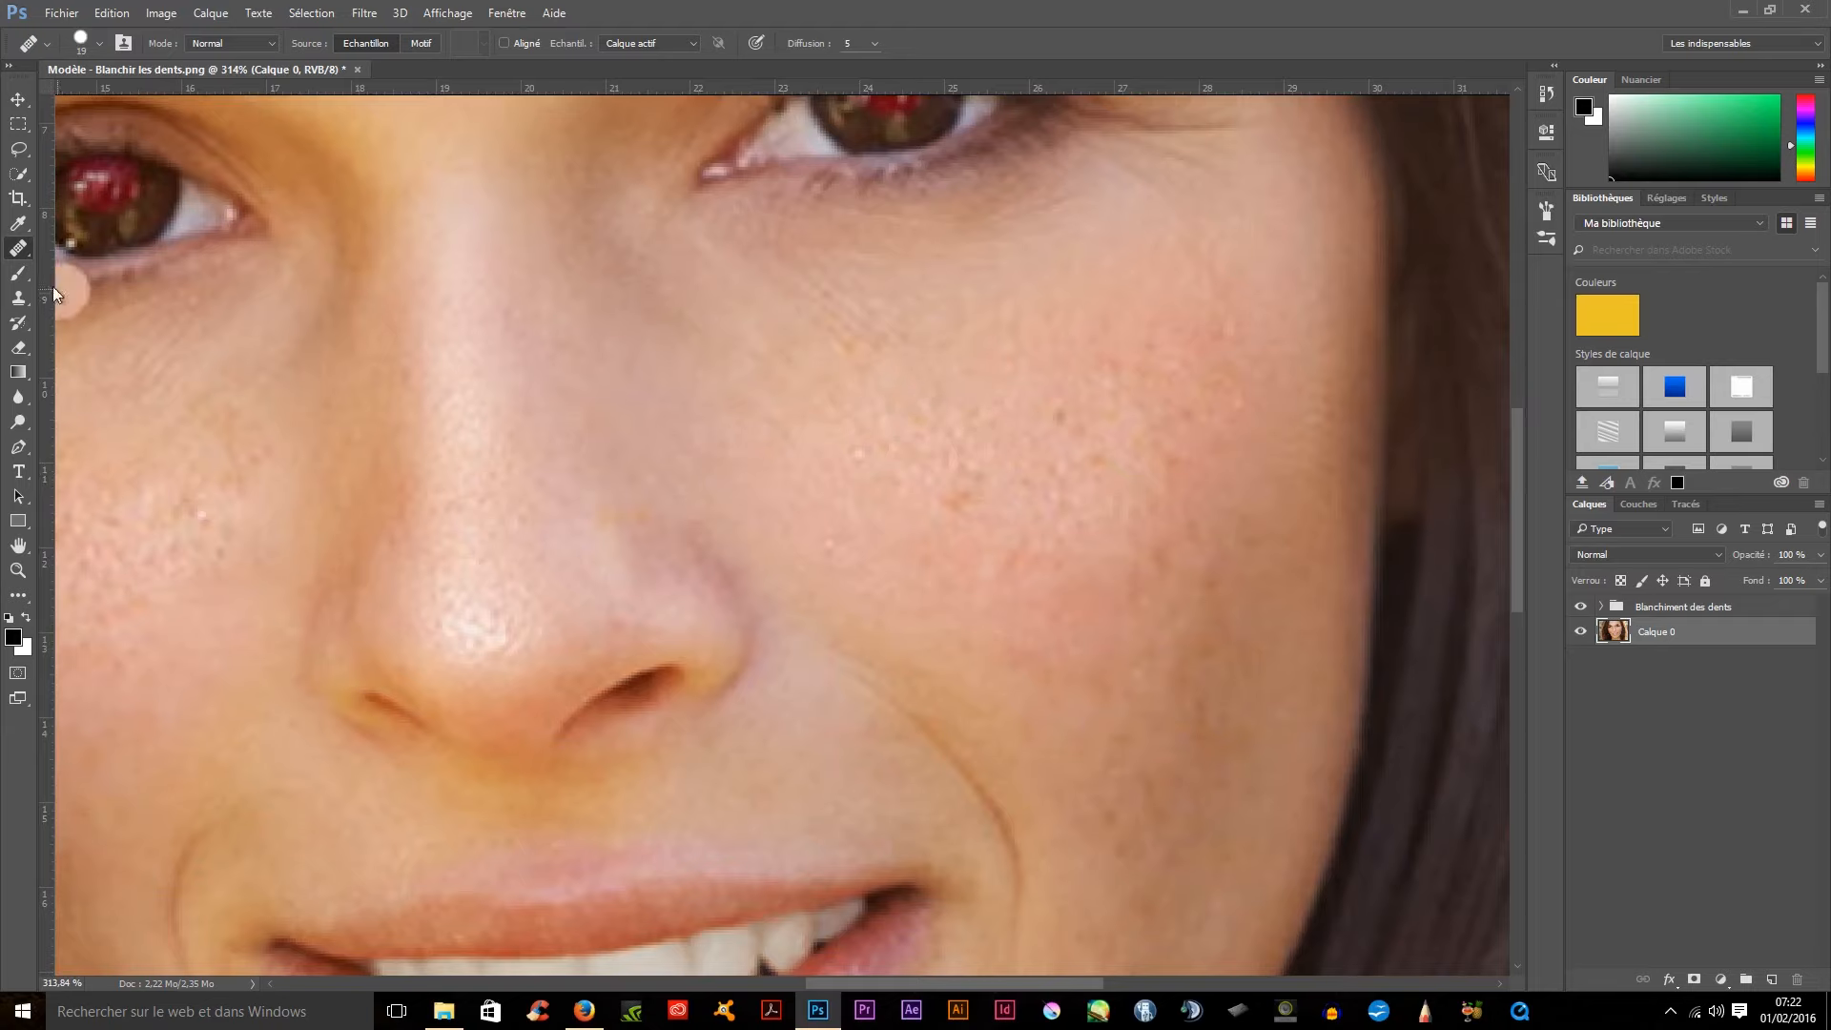
# - Smooth the fine lines under the eye opposite the earring with the Spot Healing Brush
pyautogui.rightClick(29, 253)
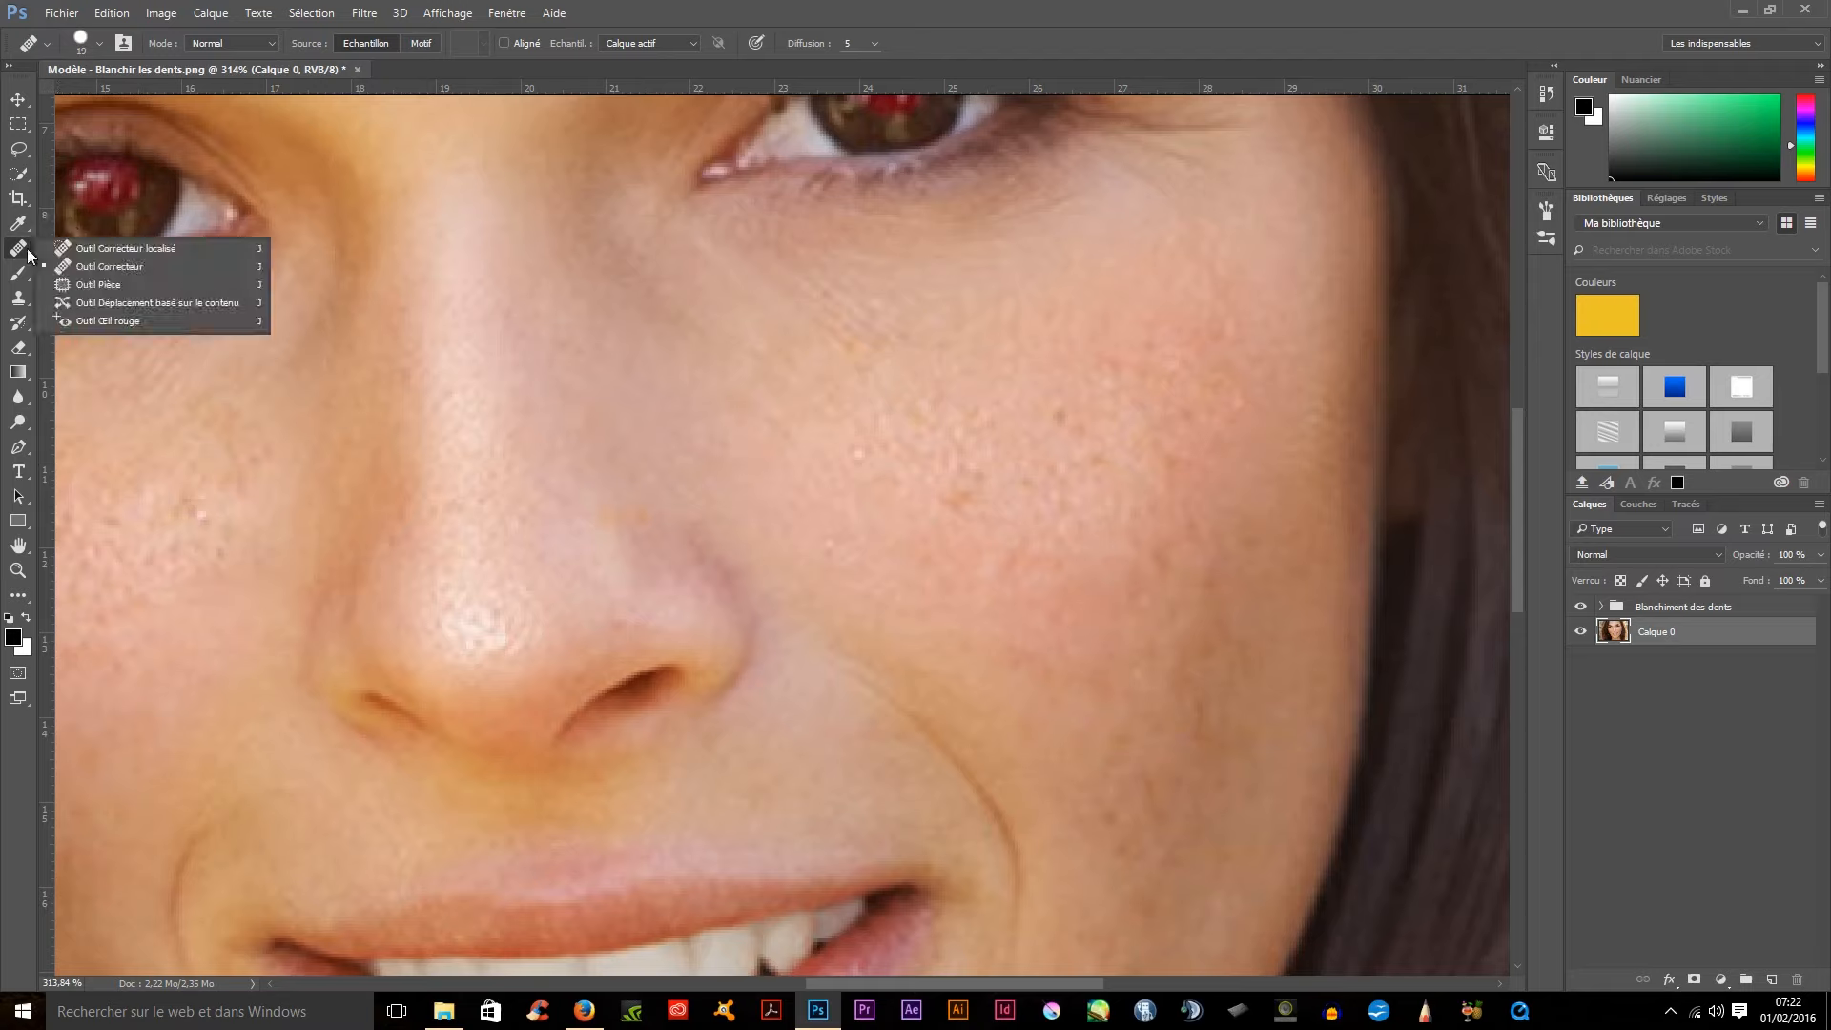
pyautogui.click(95, 248)
pyautogui.moveTo(1073, 190); pyautogui.dragTo(844, 221)
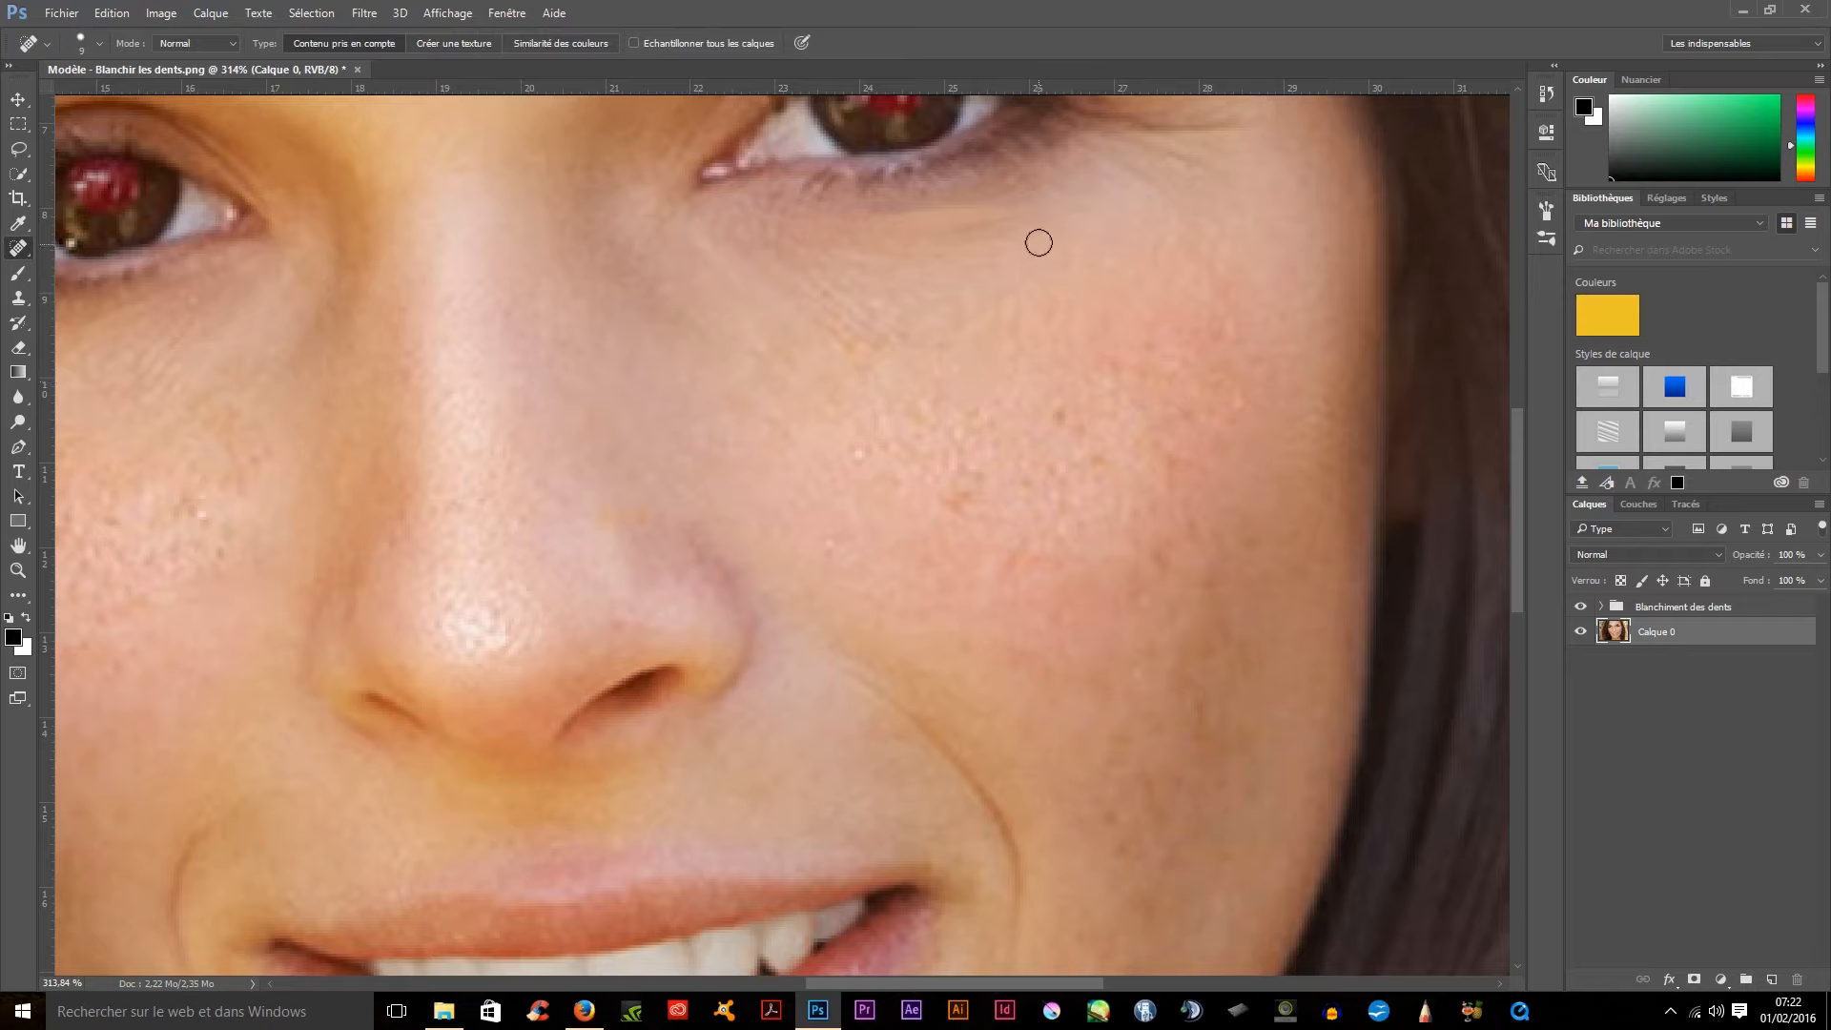
pyautogui.moveTo(1038, 228); pyautogui.dragTo(852, 231)
pyautogui.moveTo(1029, 214); pyautogui.dragTo(889, 212)
# - Smooth the fine lines under the eye on the earring side and the marks beside the nose, undoing the last stroke
pyautogui.moveTo(900, 333)
pyautogui.mouseDown()
pyautogui.moveTo(879, 347)
pyautogui.moveTo(805, 271)
pyautogui.moveTo(901, 345)
pyautogui.moveTo(1410, 307)
pyautogui.mouseUp()
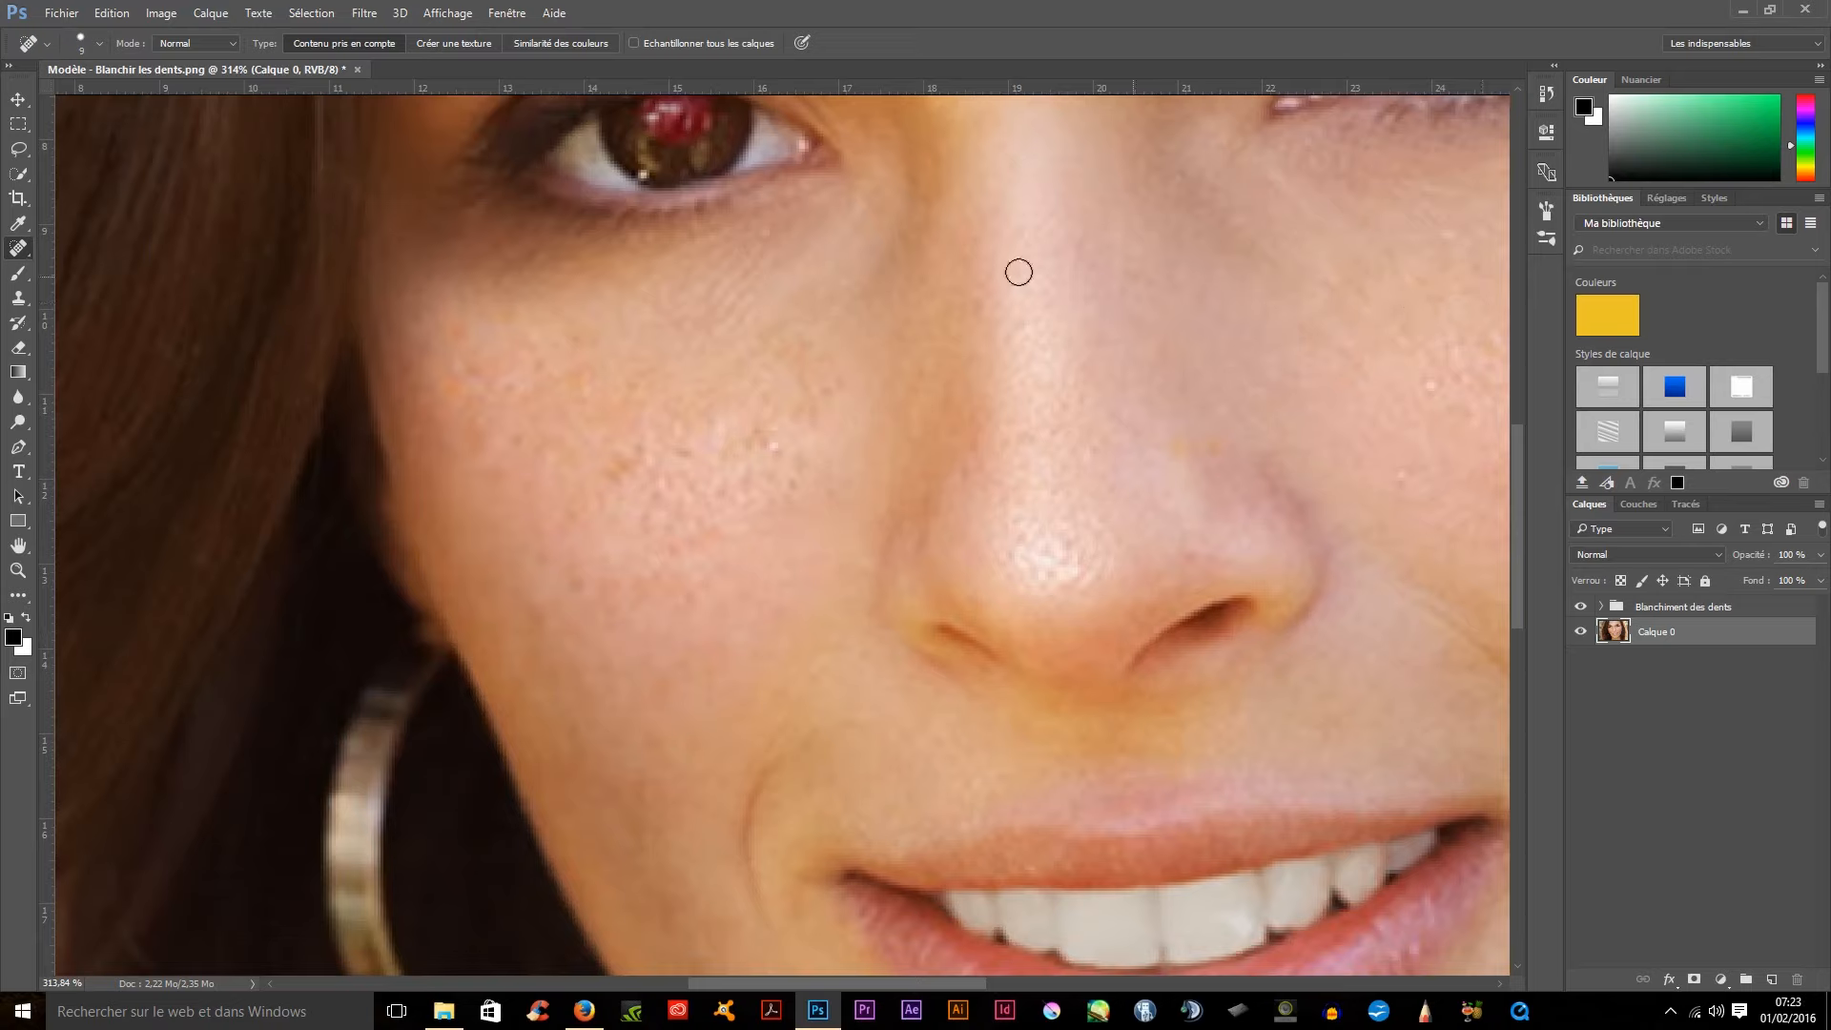
pyautogui.moveTo(654, 294)
pyautogui.mouseDown()
pyautogui.moveTo(736, 327)
pyautogui.moveTo(741, 300)
pyautogui.moveTo(690, 289)
pyautogui.moveTo(727, 255)
pyautogui.moveTo(762, 279)
pyautogui.moveTo(716, 271)
pyautogui.moveTo(767, 295)
pyautogui.mouseUp()
pyautogui.moveTo(643, 277)
pyautogui.mouseDown()
pyautogui.moveTo(764, 234)
pyautogui.moveTo(767, 253)
pyautogui.mouseUp()
pyautogui.moveTo(798, 370); pyautogui.dragTo(820, 417)
pyautogui.moveTo(1333, 424)
pyautogui.mouseDown()
pyautogui.moveTo(1088, 383)
pyautogui.moveTo(1041, 451)
pyautogui.moveTo(1068, 522)
pyautogui.mouseUp()
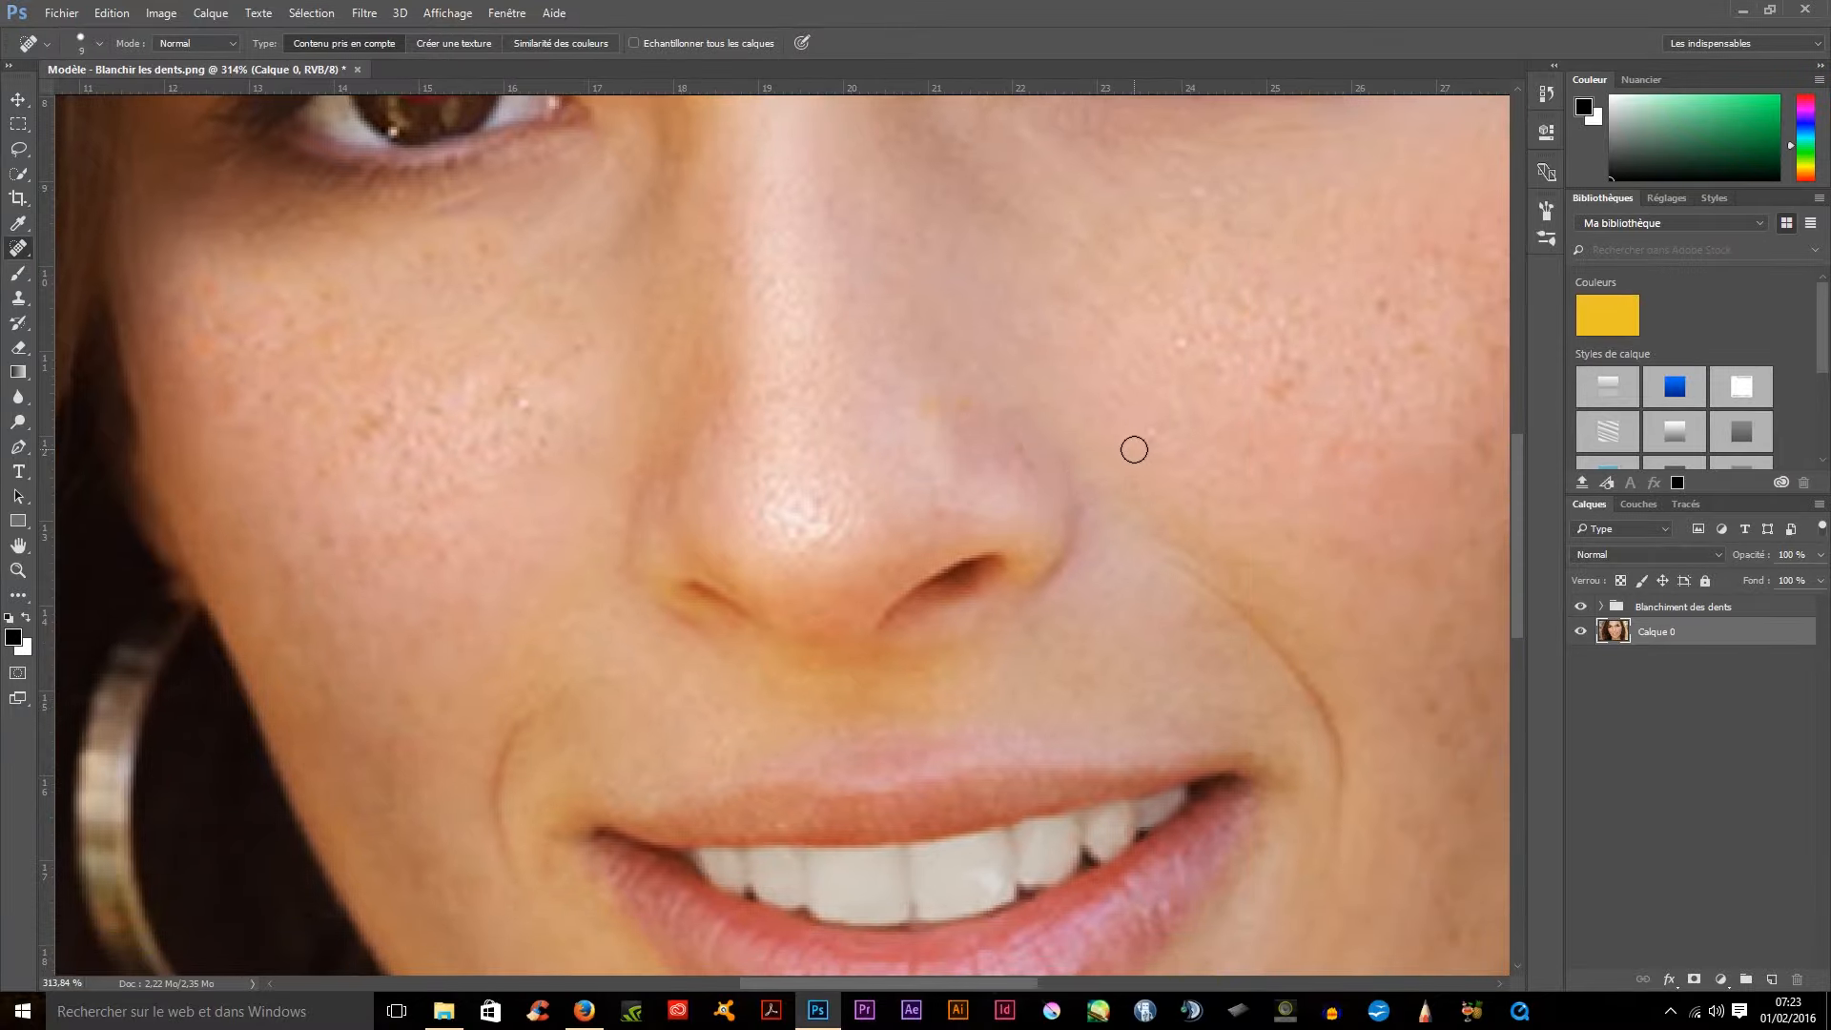
pyautogui.hotkey('ctrl', 'z')
# - Remove the crease at the outer corner of the eye opposite the earring with the Spot Healing Brush
pyautogui.scroll(-5, 1108, 363)
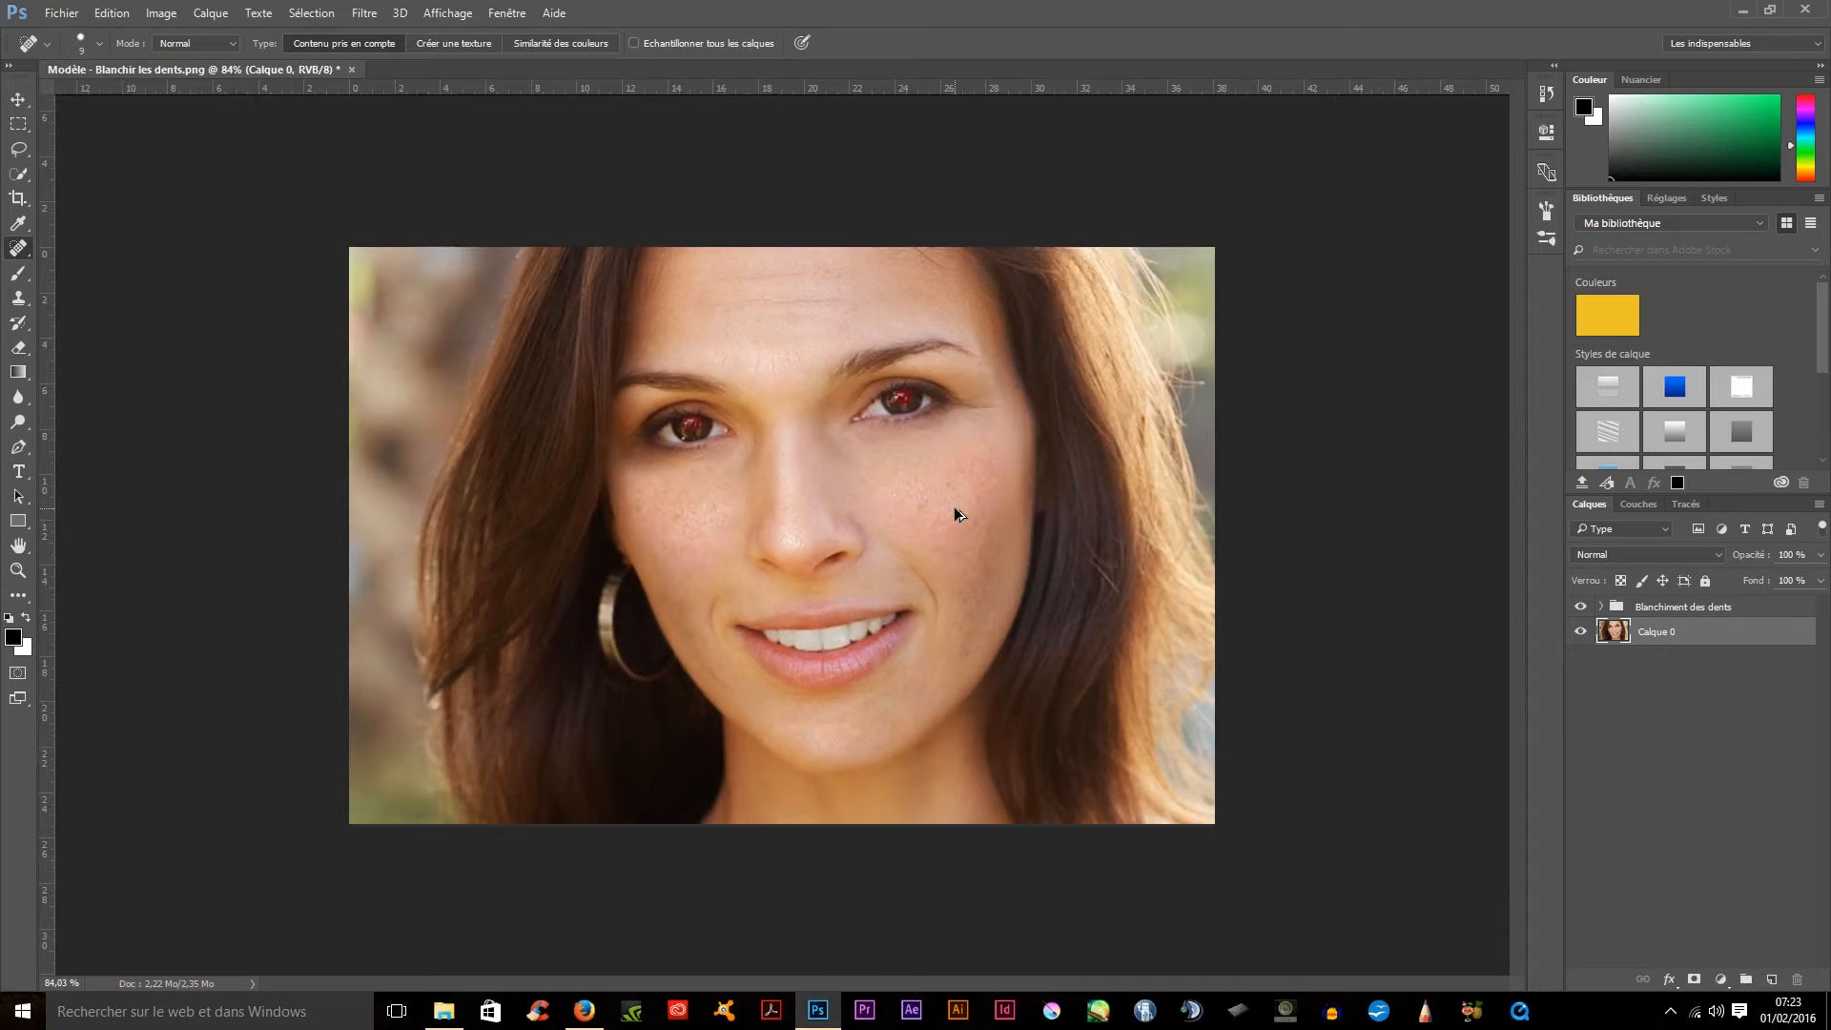
pyautogui.scroll(5, 953, 506)
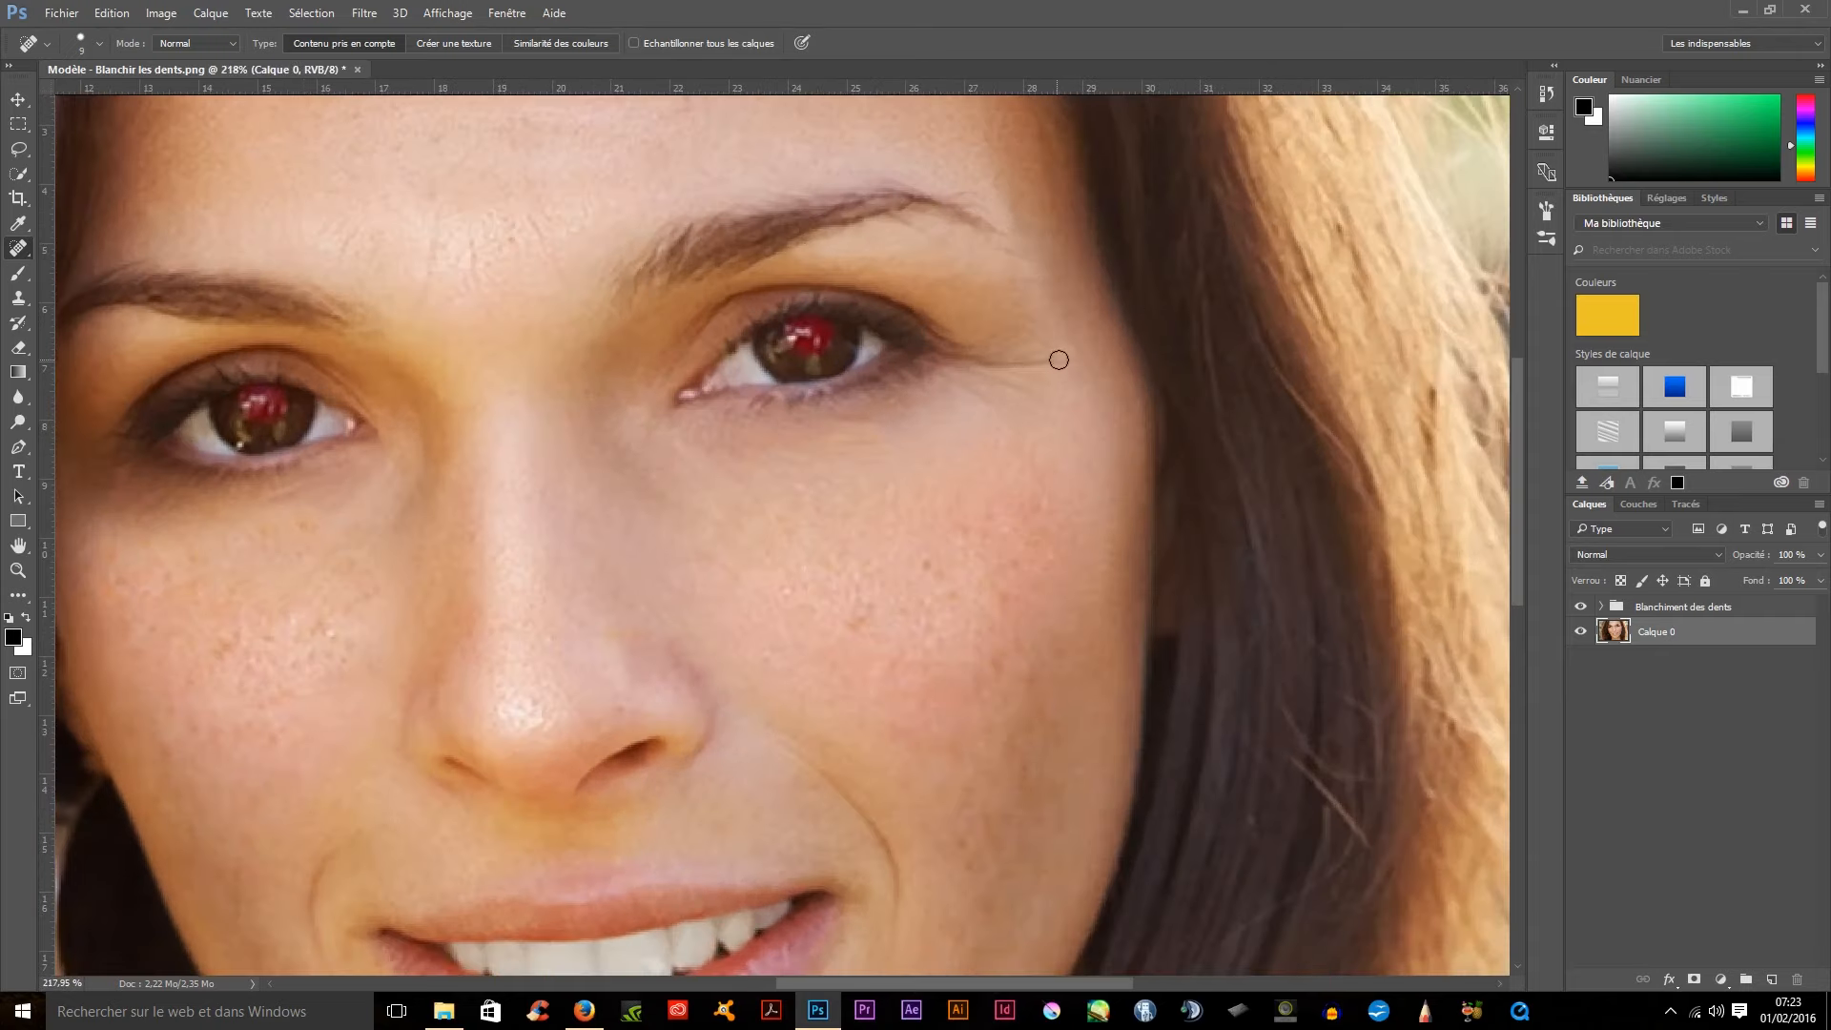
pyautogui.moveTo(1058, 360); pyautogui.dragTo(972, 363)
pyautogui.scroll(-5, 1104, 438)
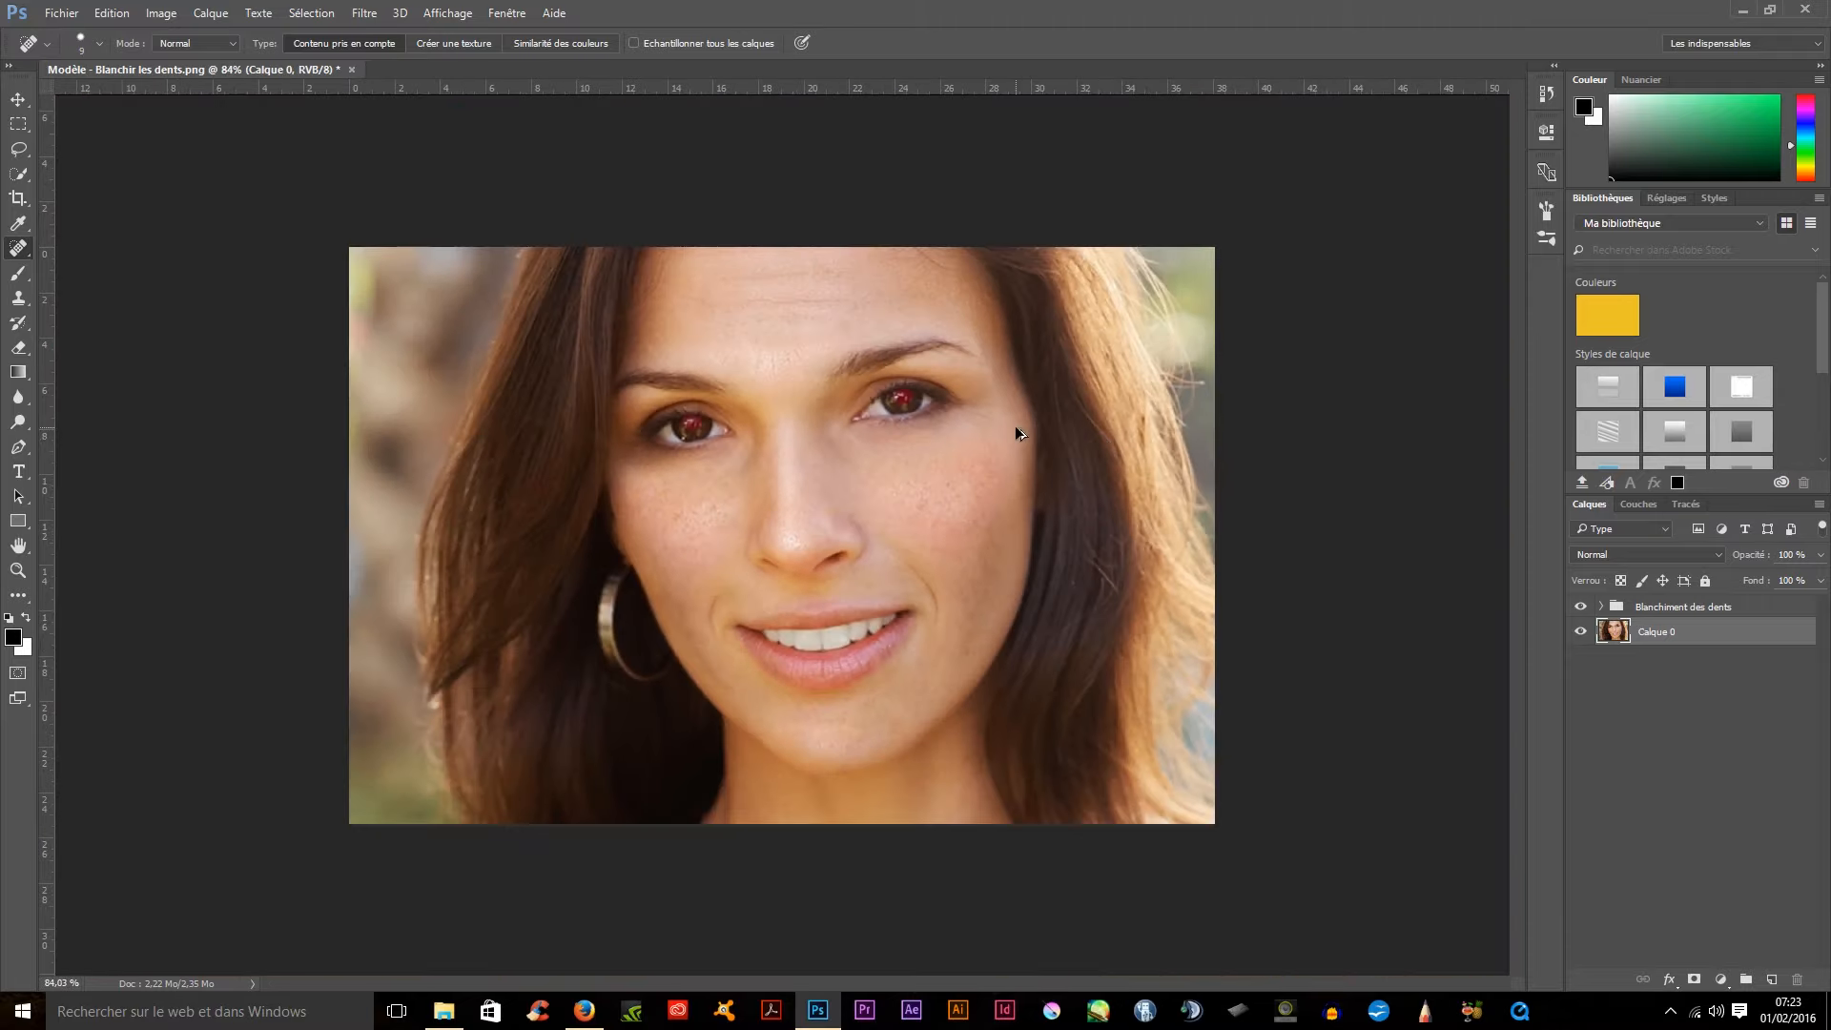
pyautogui.scroll(5, 1014, 425)
pyautogui.moveTo(1115, 329)
pyautogui.mouseDown()
pyautogui.moveTo(1029, 320)
pyautogui.moveTo(1048, 355)
pyautogui.moveTo(1015, 329)
pyautogui.mouseUp()
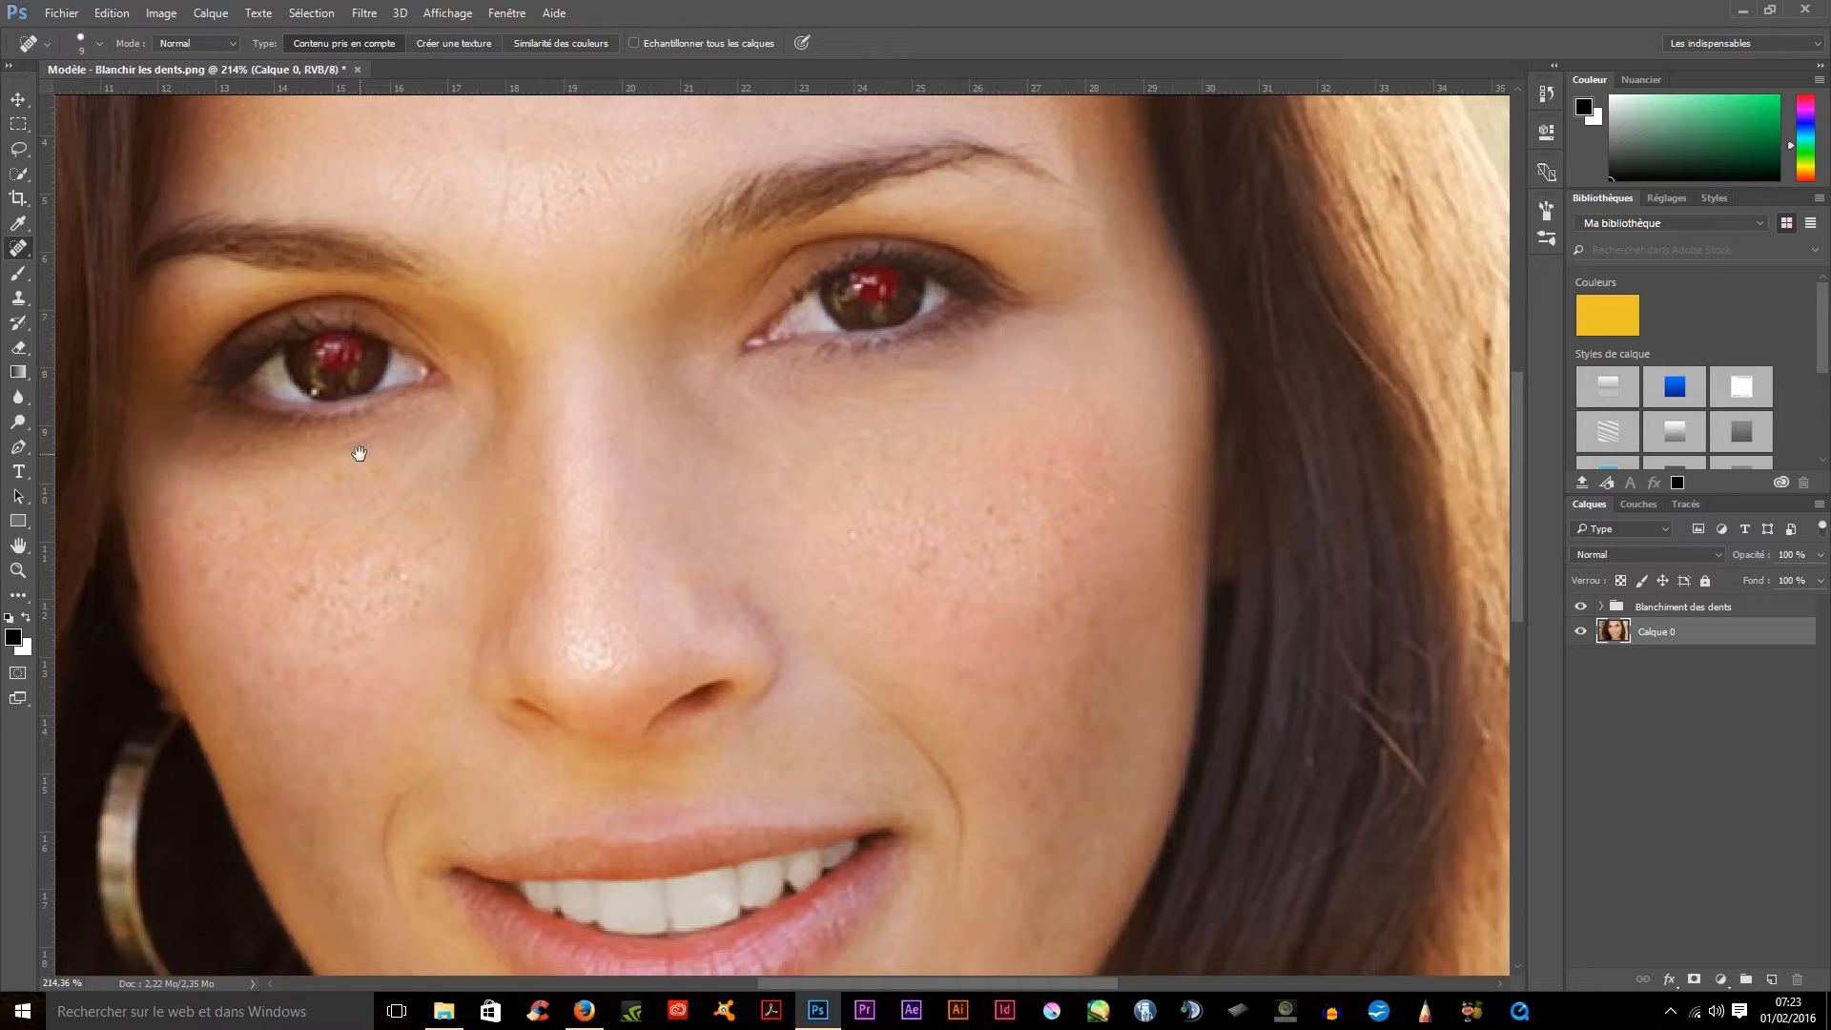
# - Smooth the fine vertical lines between the eyebrows and the small marks on the lower forehead
pyautogui.moveTo(358, 452)
pyautogui.mouseDown()
pyautogui.moveTo(488, 443)
pyautogui.moveTo(570, 402)
pyautogui.moveTo(459, 444)
pyautogui.moveTo(514, 426)
pyautogui.mouseUp()
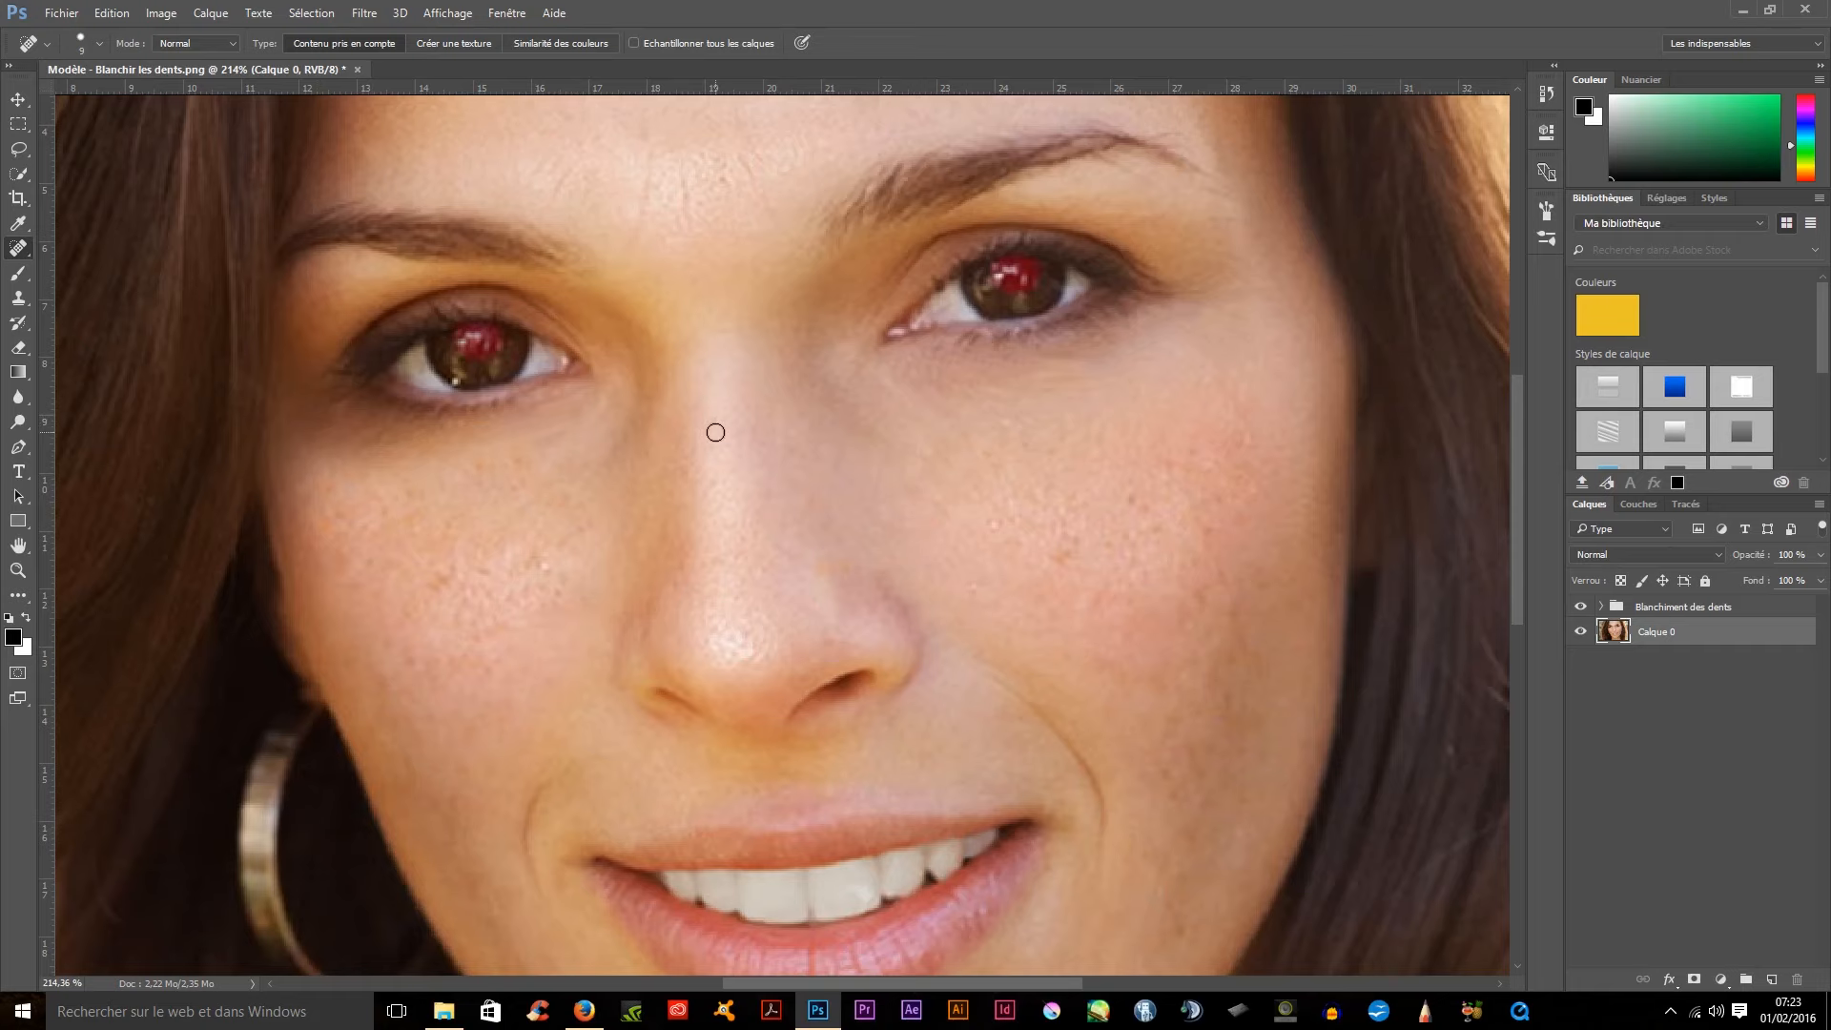
pyautogui.moveTo(715, 432); pyautogui.dragTo(697, 477)
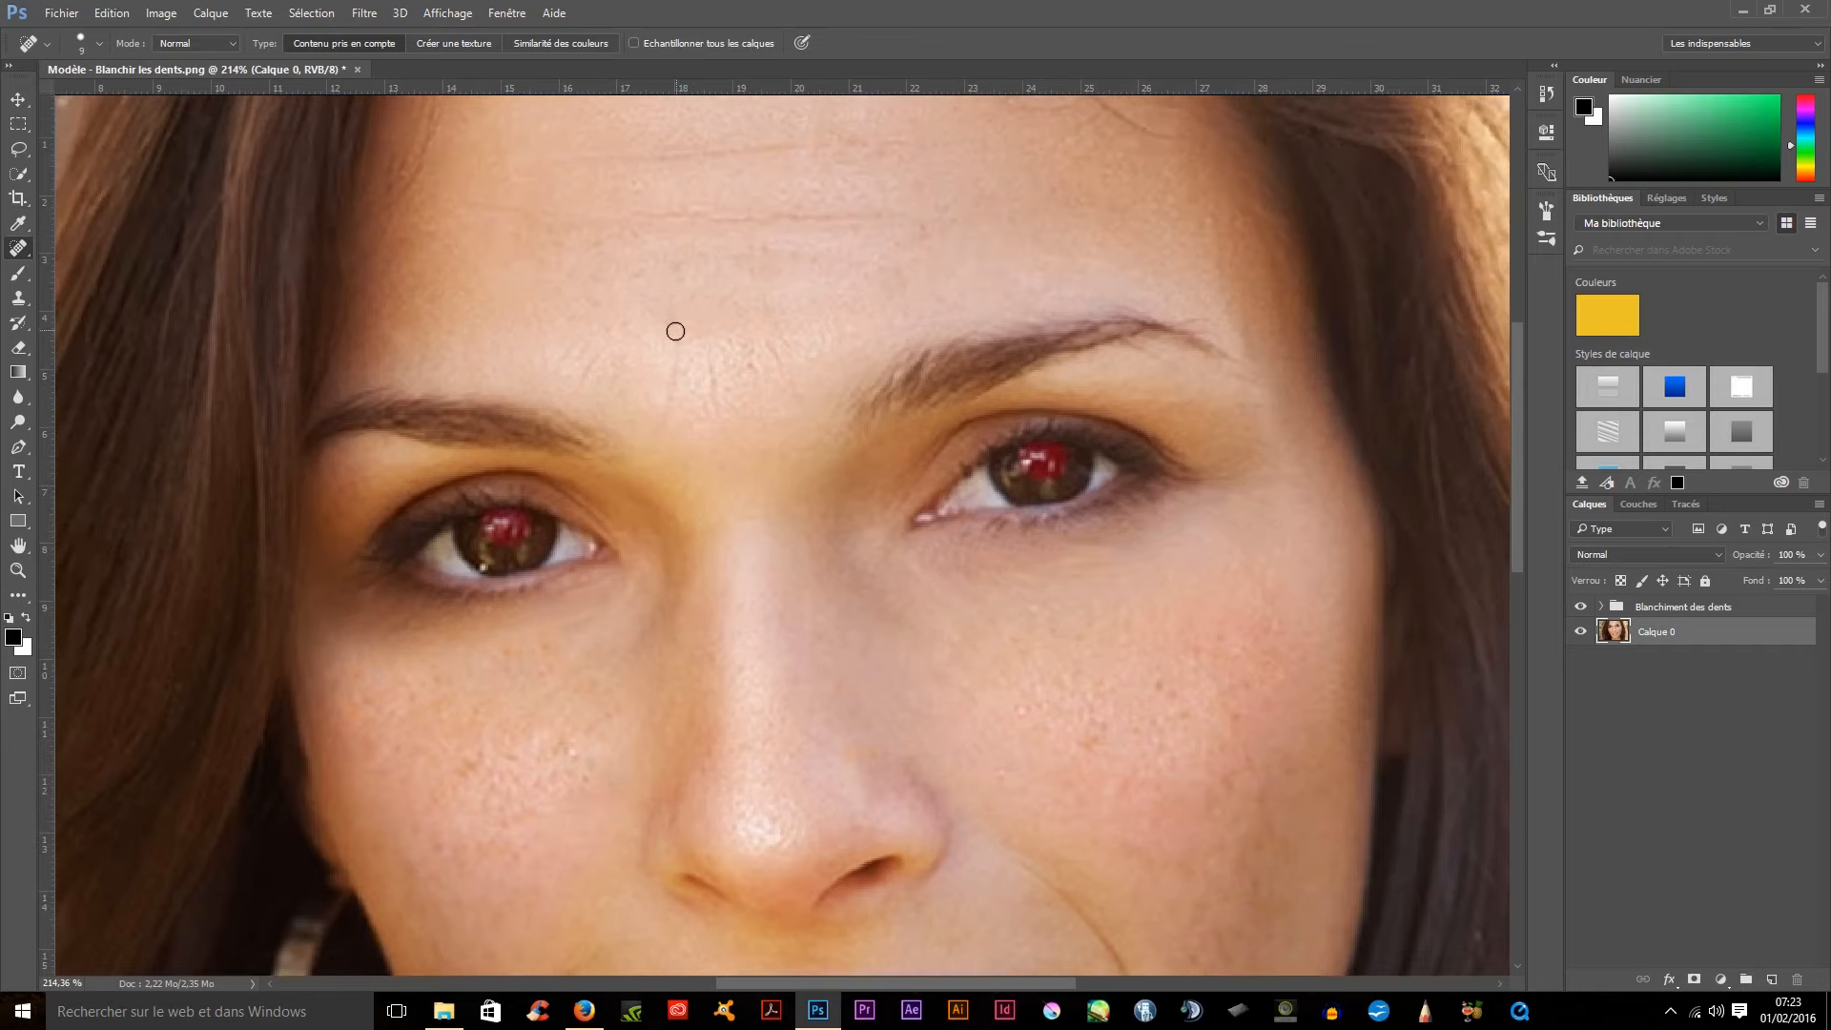
pyautogui.moveTo(675, 331)
pyautogui.mouseDown()
pyautogui.moveTo(667, 423)
pyautogui.moveTo(702, 360)
pyautogui.moveTo(721, 429)
pyautogui.mouseUp()
pyautogui.moveTo(750, 330)
pyautogui.mouseDown()
pyautogui.moveTo(797, 414)
pyautogui.moveTo(765, 335)
pyautogui.mouseUp()
pyautogui.moveTo(959, 273)
pyautogui.mouseDown()
pyautogui.moveTo(942, 397)
pyautogui.moveTo(967, 268)
pyautogui.mouseUp()
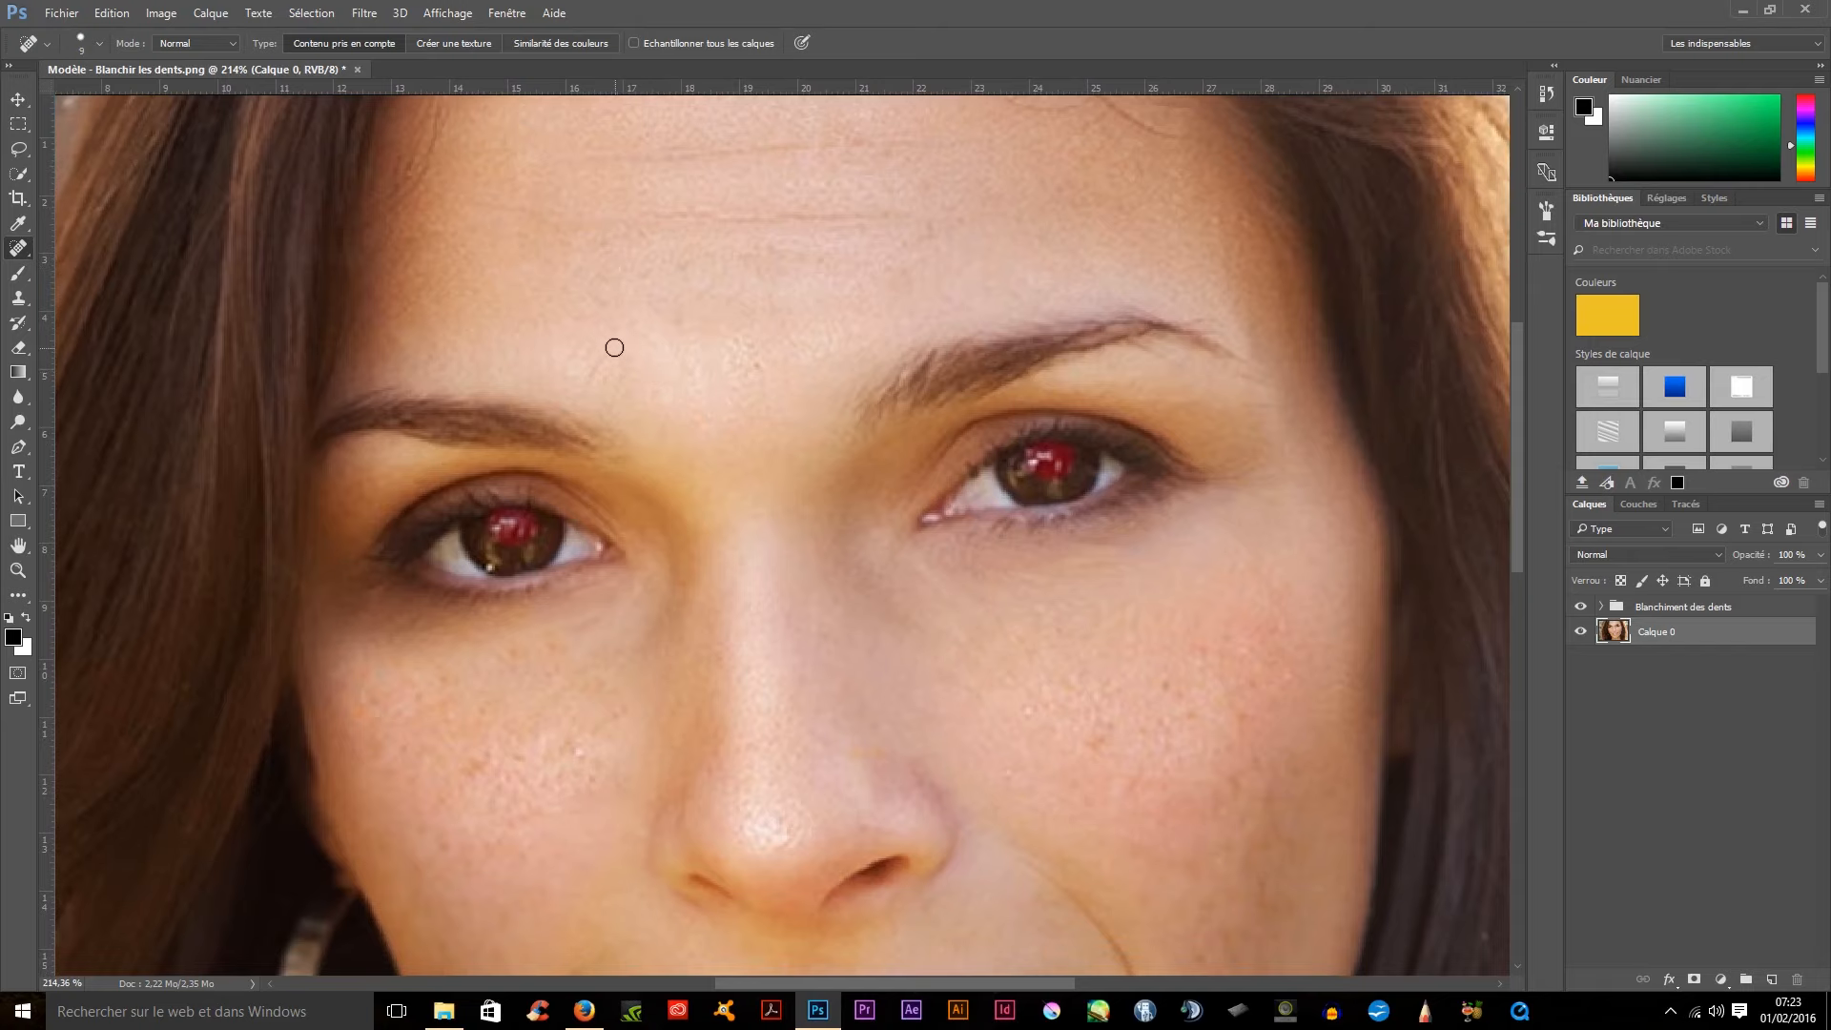
# - Retouch the smile line beside the mouth corner on the earring side with the Spot Healing Brush
pyautogui.moveTo(765, 536); pyautogui.dragTo(804, 265)
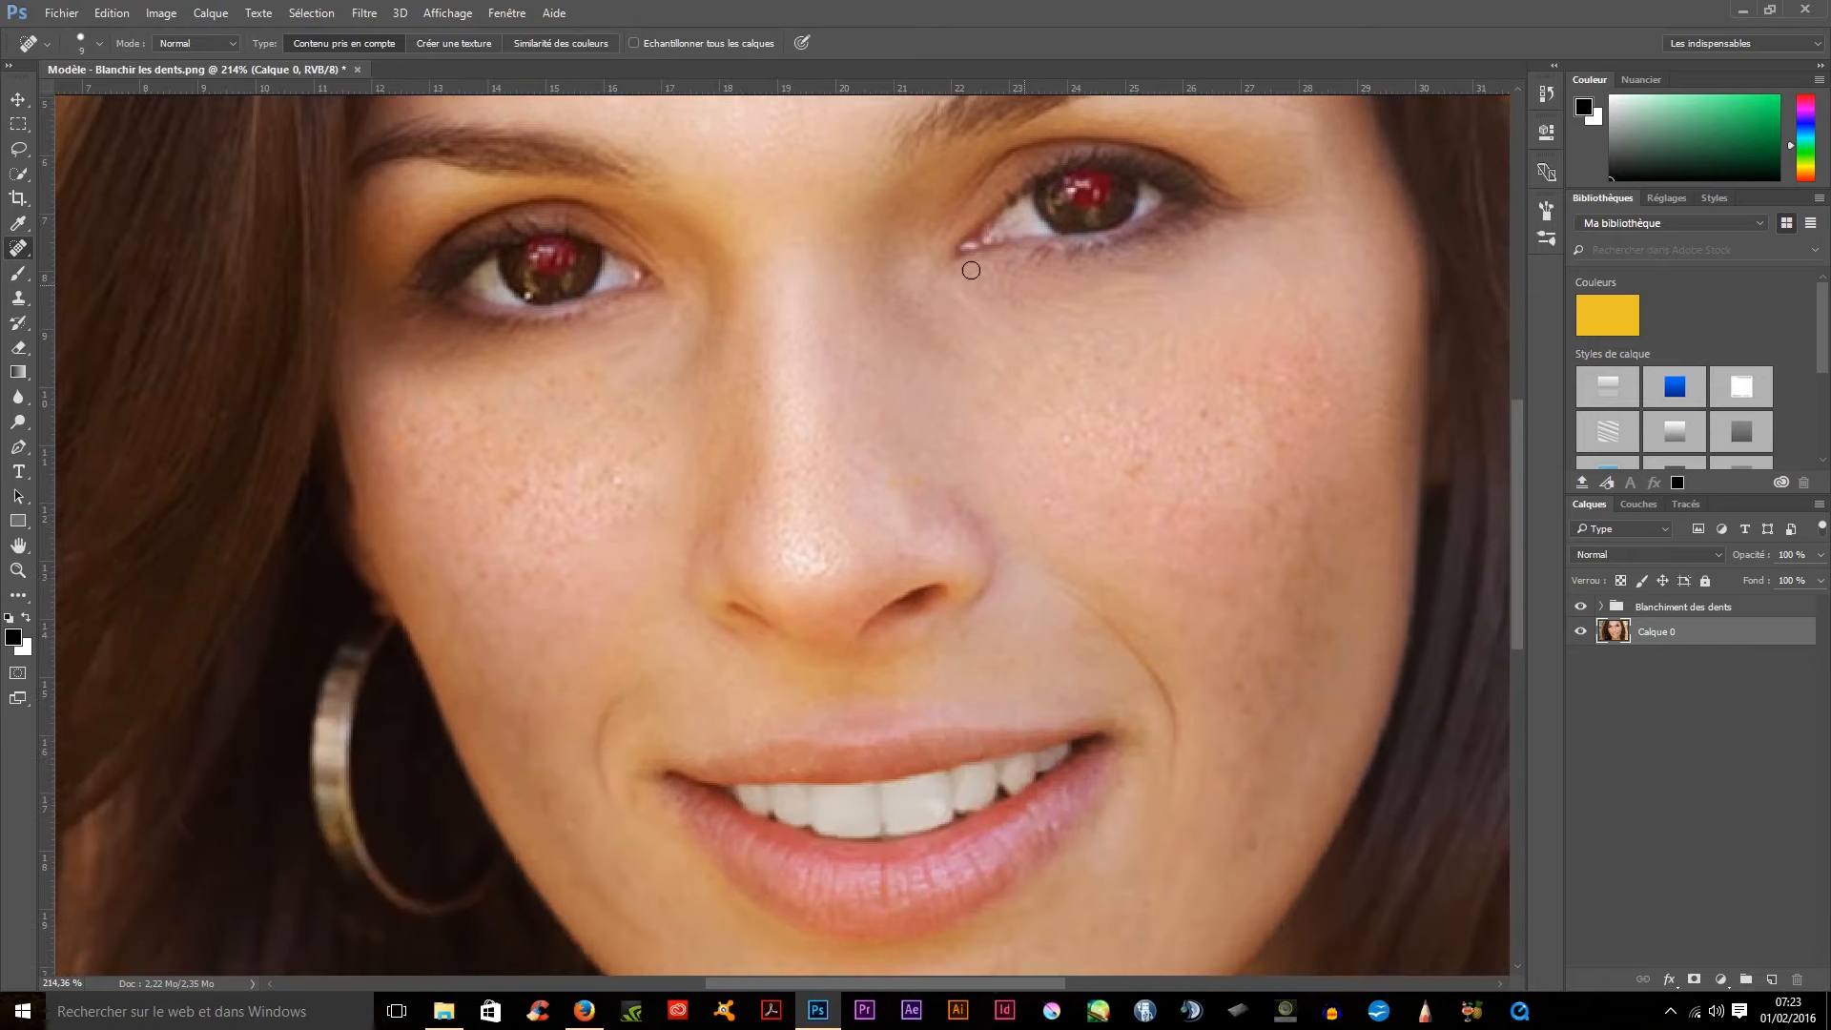
pyautogui.moveTo(1208, 640); pyautogui.dragTo(1155, 404)
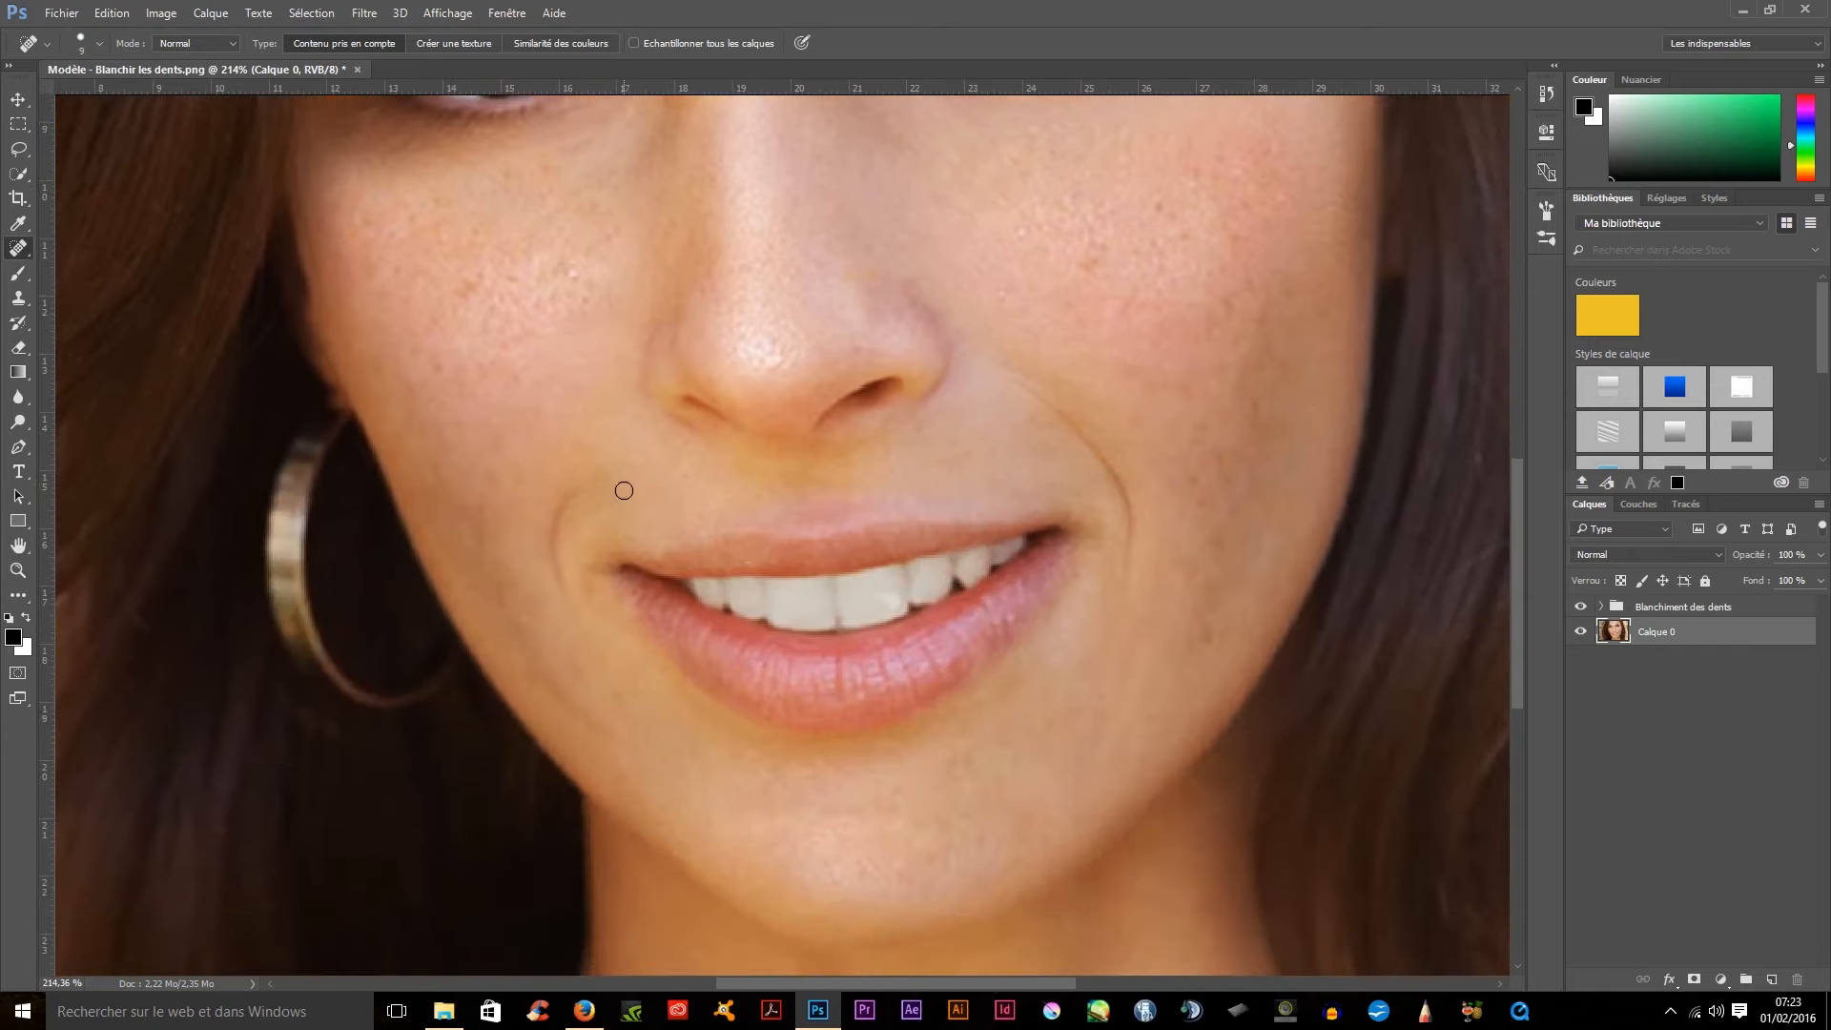
pyautogui.moveTo(585, 487)
pyautogui.mouseDown()
pyautogui.moveTo(555, 524)
pyautogui.moveTo(567, 608)
pyautogui.mouseUp()
pyautogui.scroll(-12, 667, 403)
pyautogui.scroll(5, 925, 610)
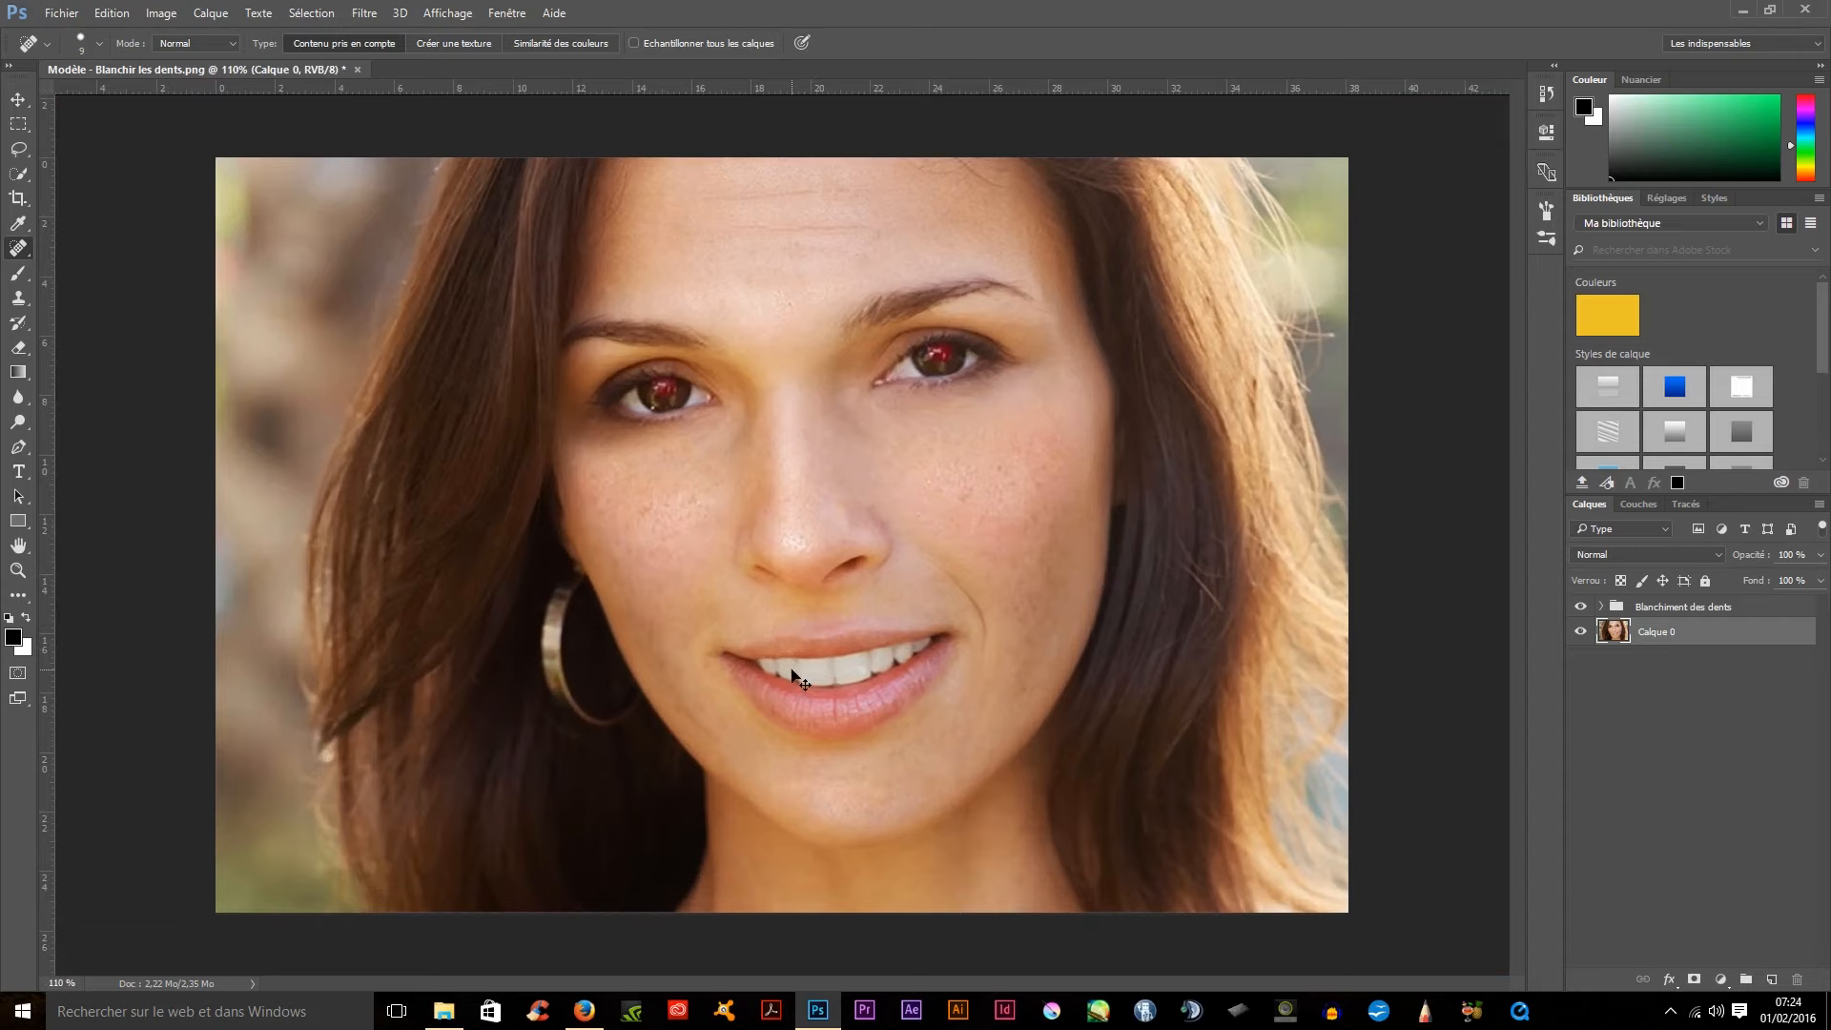
# - Remove the smile creases on both sides of the mouth and retouch the skin between the mouth and jaw
pyautogui.scroll(3, 990, 638)
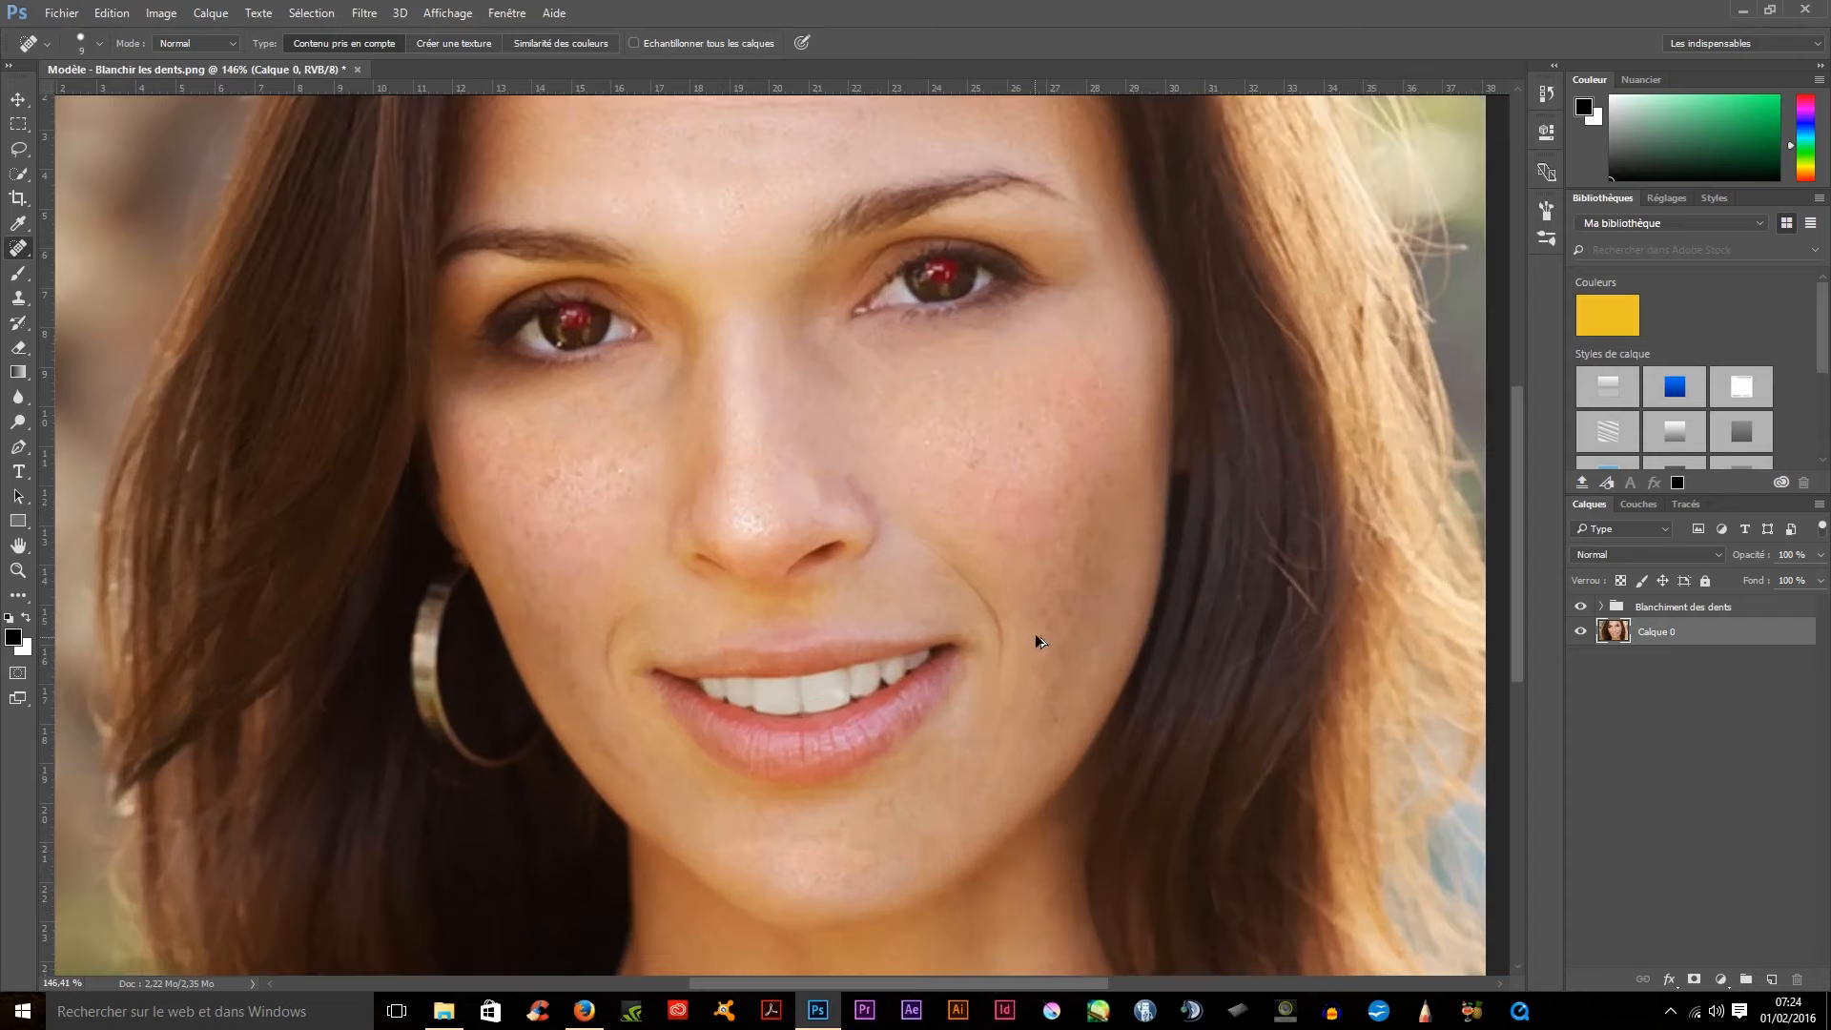
pyautogui.moveTo(915, 539)
pyautogui.mouseDown()
pyautogui.moveTo(987, 592)
pyautogui.moveTo(997, 681)
pyautogui.moveTo(976, 591)
pyautogui.moveTo(901, 534)
pyautogui.mouseUp()
pyautogui.moveTo(632, 610)
pyautogui.mouseDown()
pyautogui.moveTo(620, 696)
pyautogui.moveTo(620, 604)
pyautogui.mouseUp()
pyautogui.moveTo(645, 787); pyautogui.dragTo(576, 732)
pyautogui.scroll(-4, 781, 467)
pyautogui.scroll(2, 1014, 505)
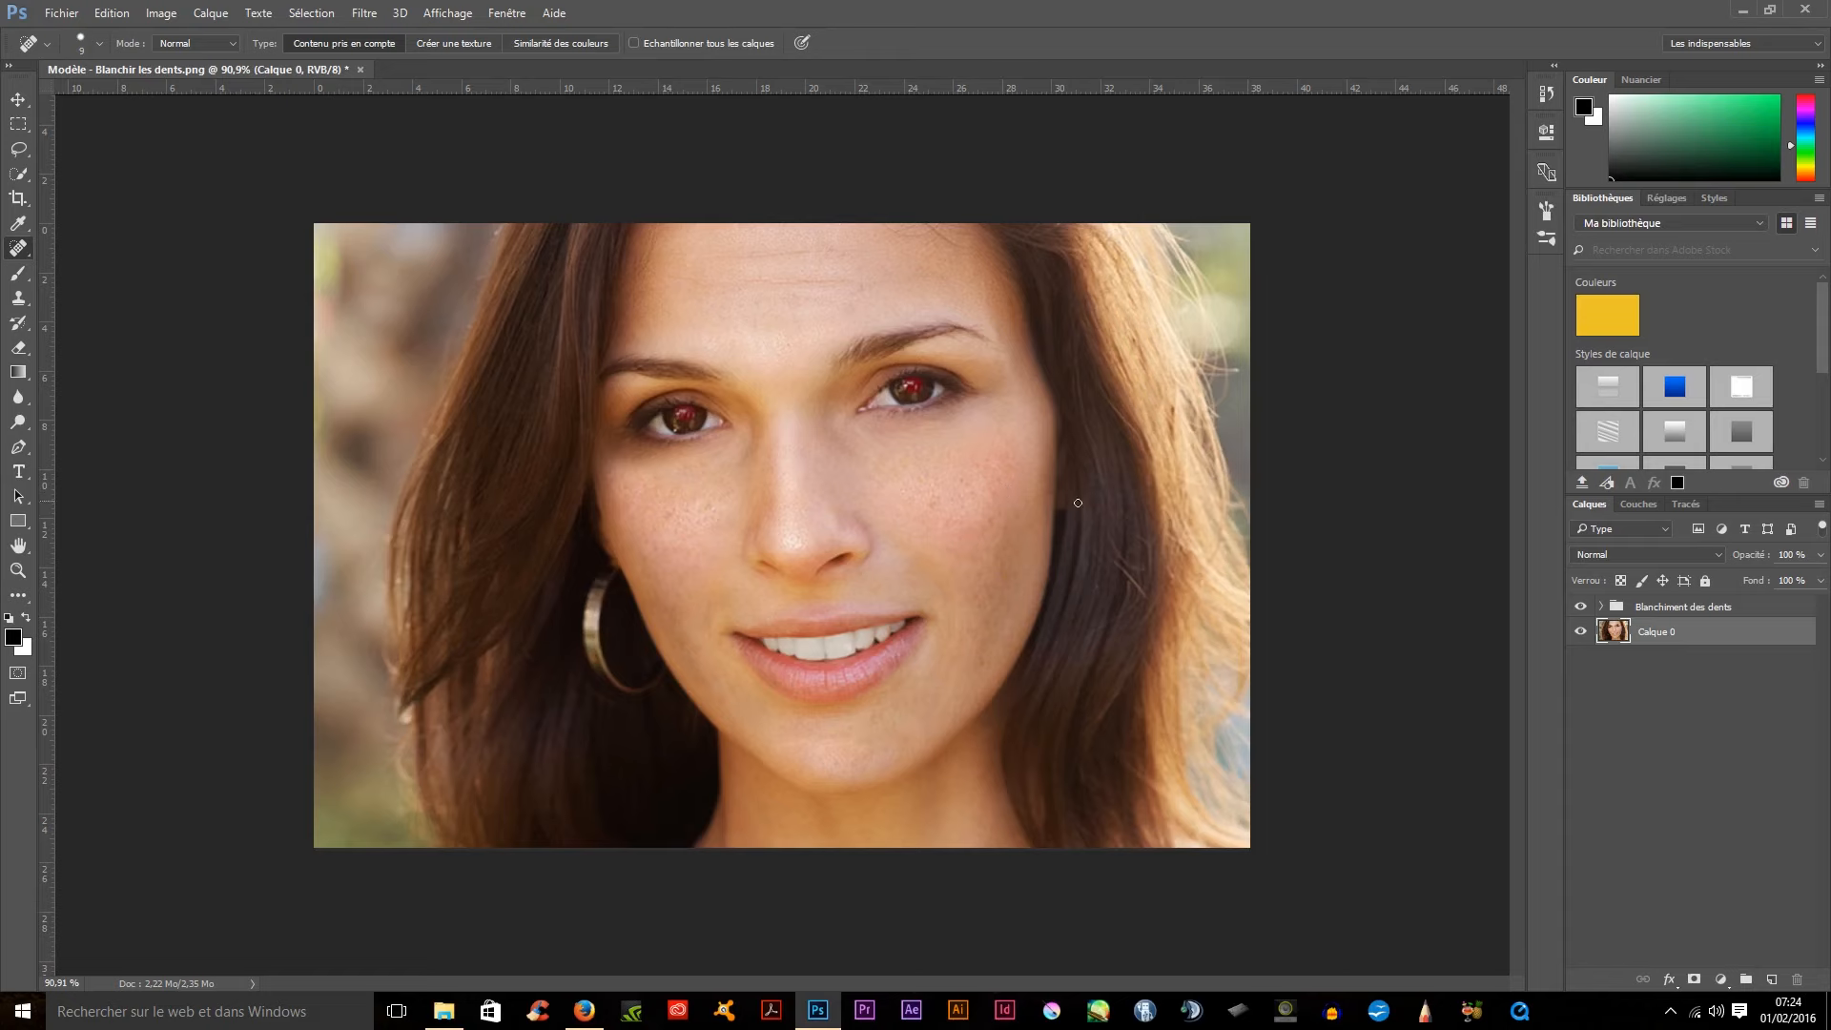
# - Retouch the freckled area of the cheek opposite the earring with the Spot Healing Brush
pyautogui.scroll(2, 1023, 529)
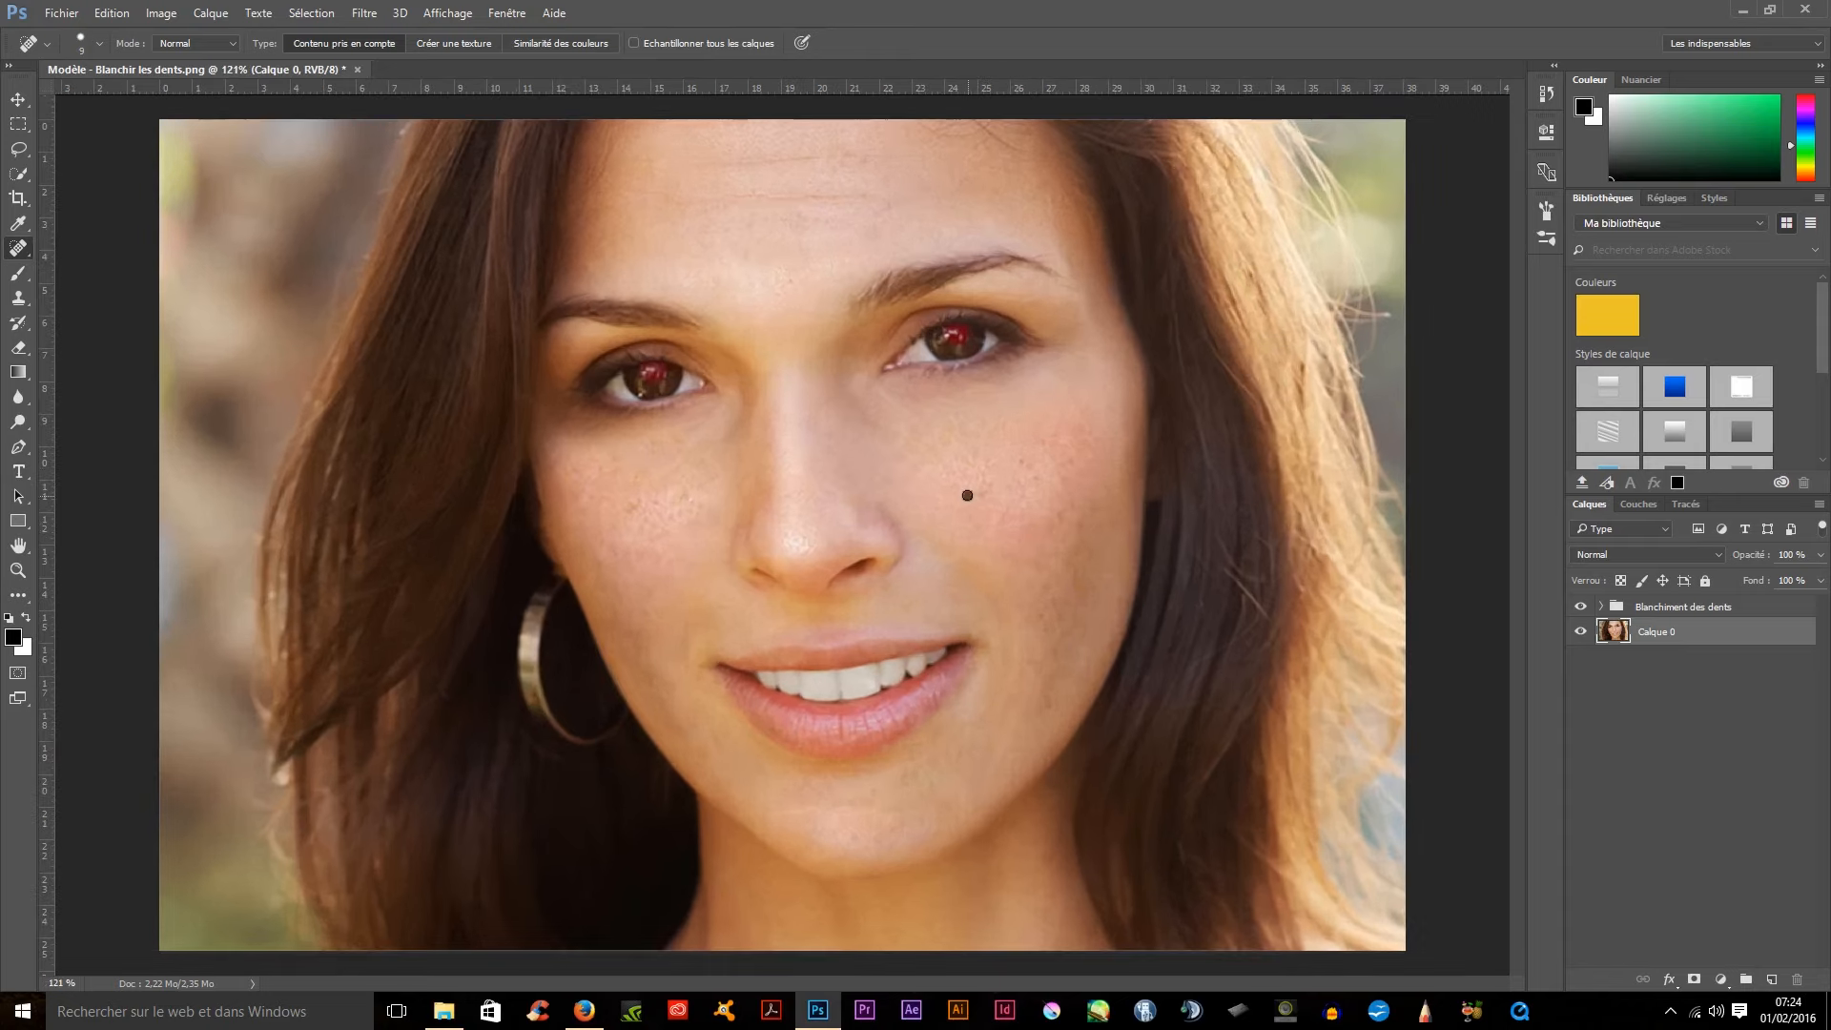
pyautogui.moveTo(967, 495)
pyautogui.mouseDown()
pyautogui.moveTo(998, 532)
pyautogui.moveTo(1047, 482)
pyautogui.mouseUp()
pyautogui.scroll(-3, 1086, 469)
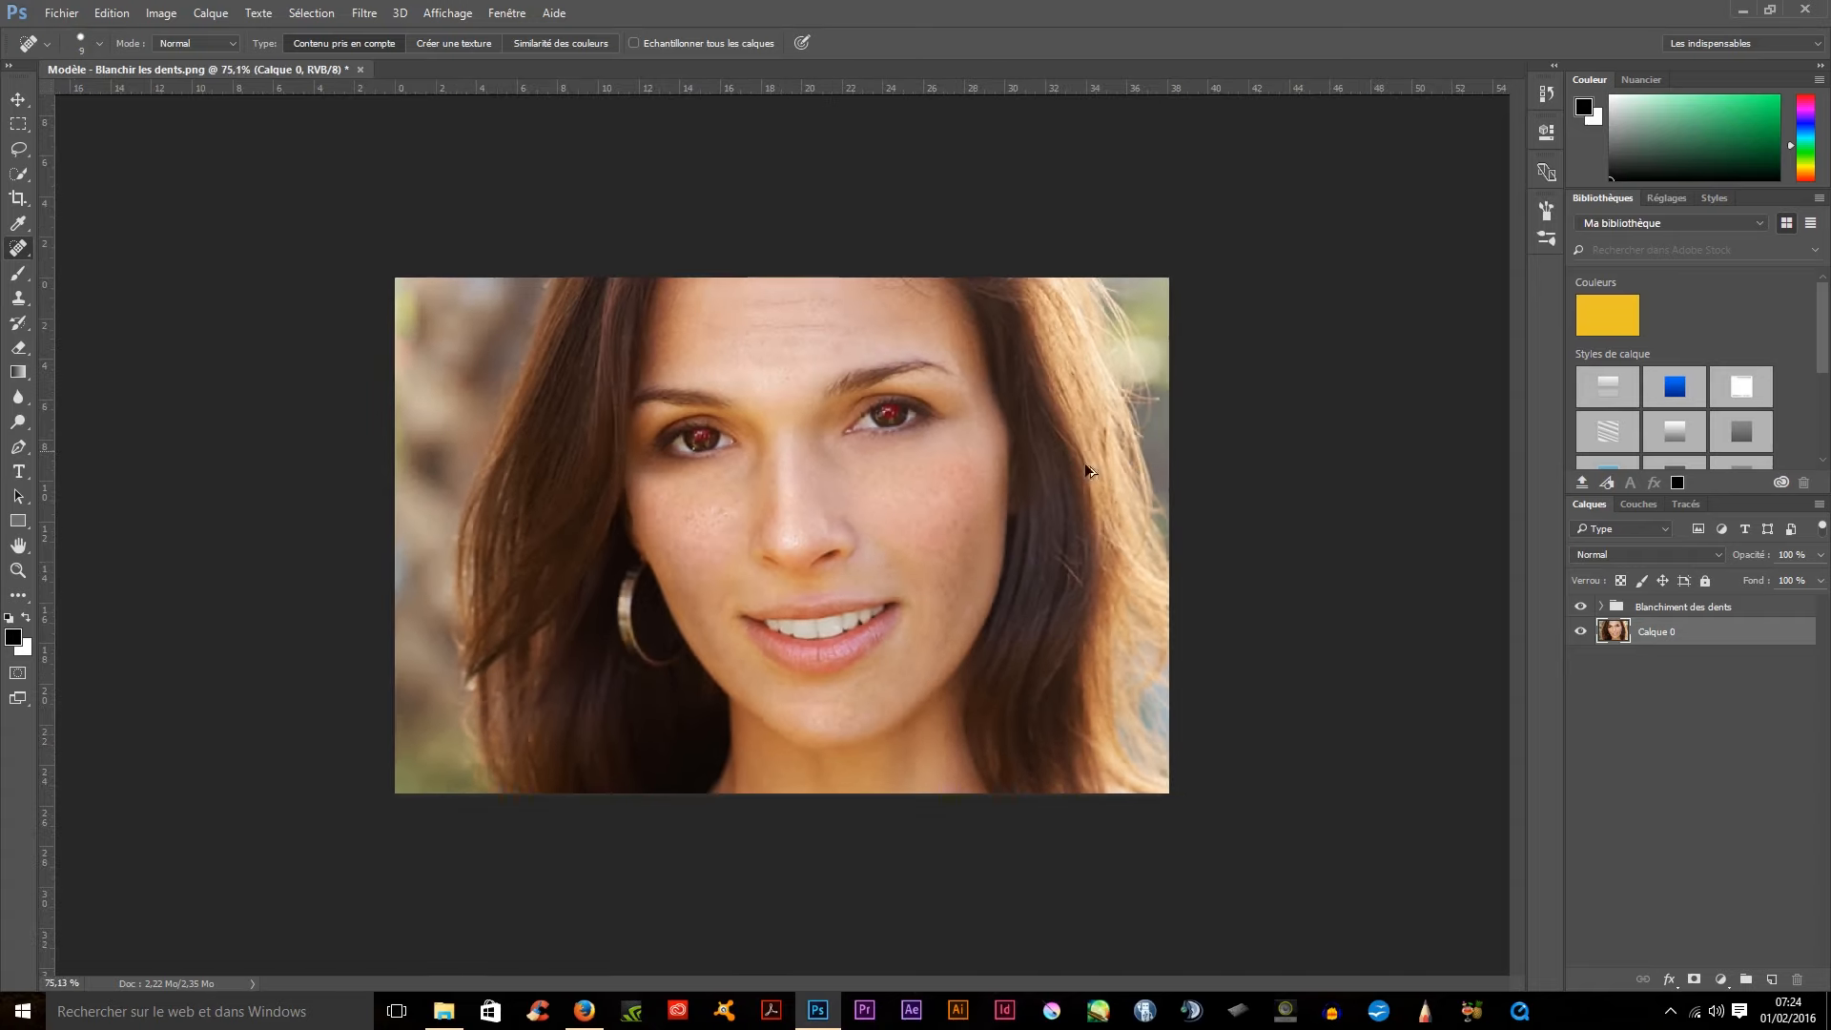
pyautogui.scroll(1, 952, 494)
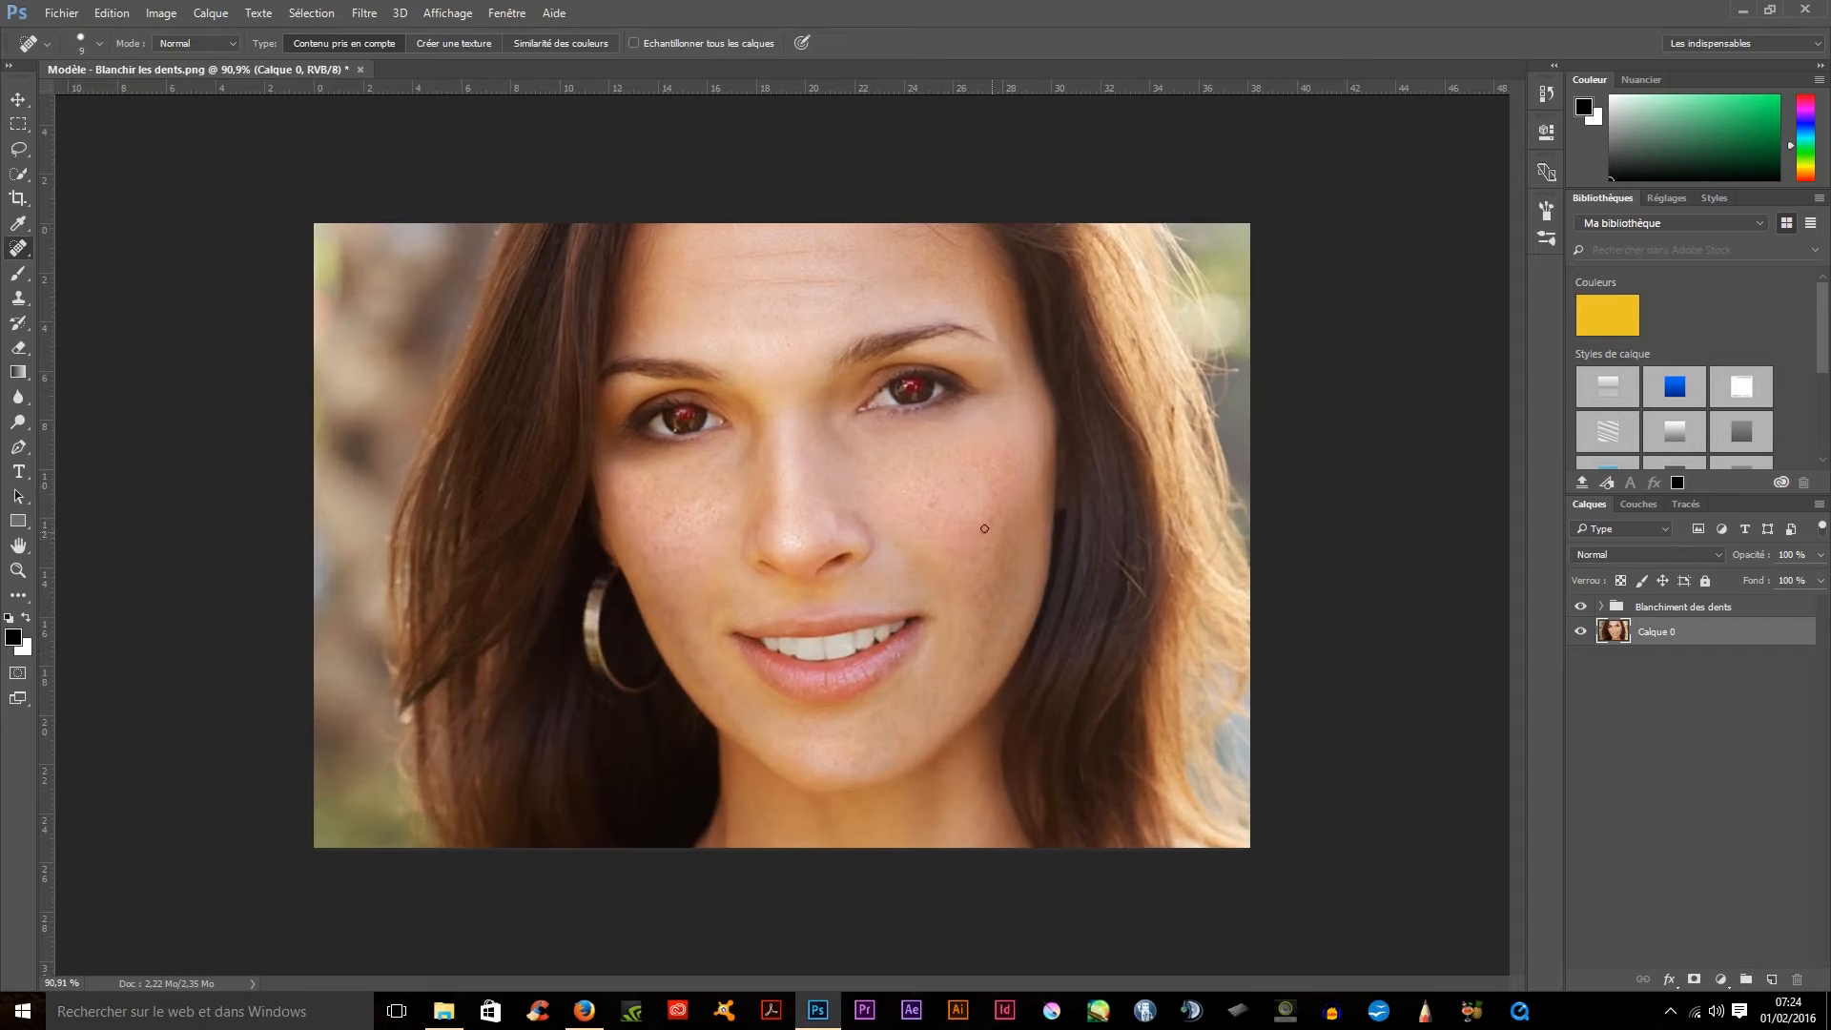
# - Switch back to the Healing Brush and heal the most visible dark spot on each cheek, sampling the skin just beside it
pyautogui.scroll(3, 686, 513)
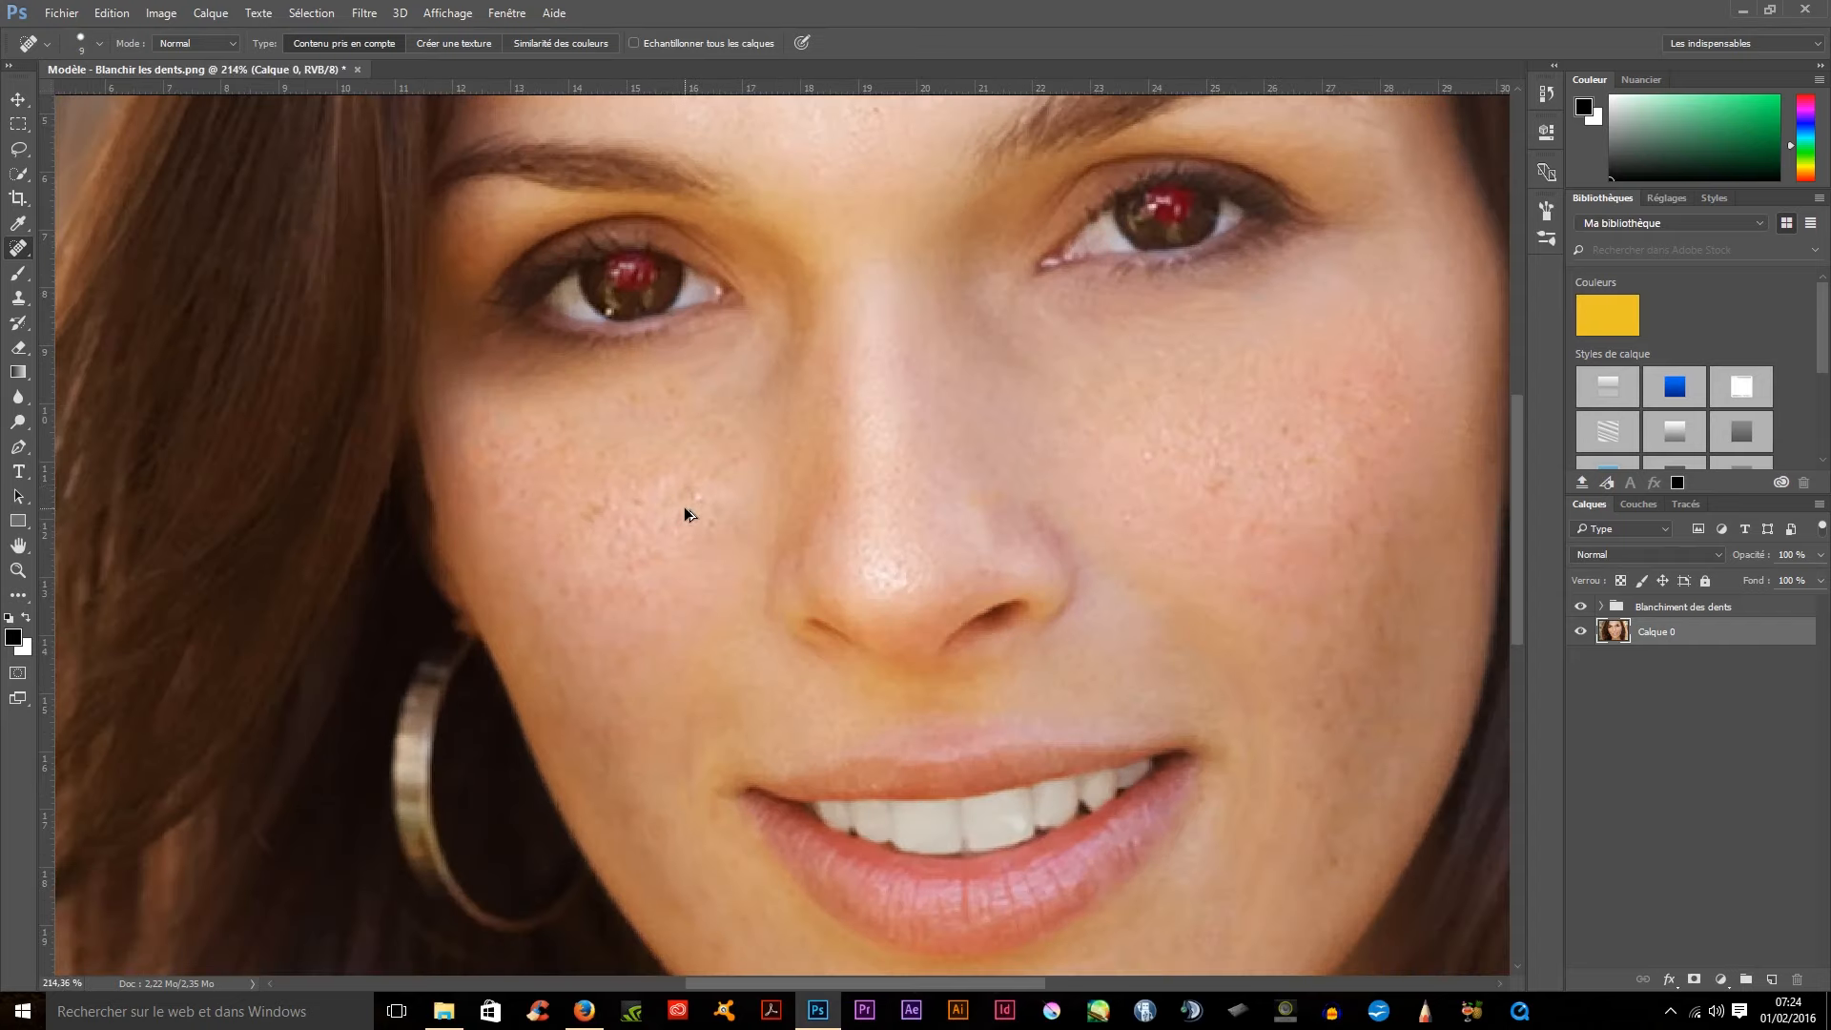
pyautogui.rightClick(18, 248)
pyautogui.click(115, 266)
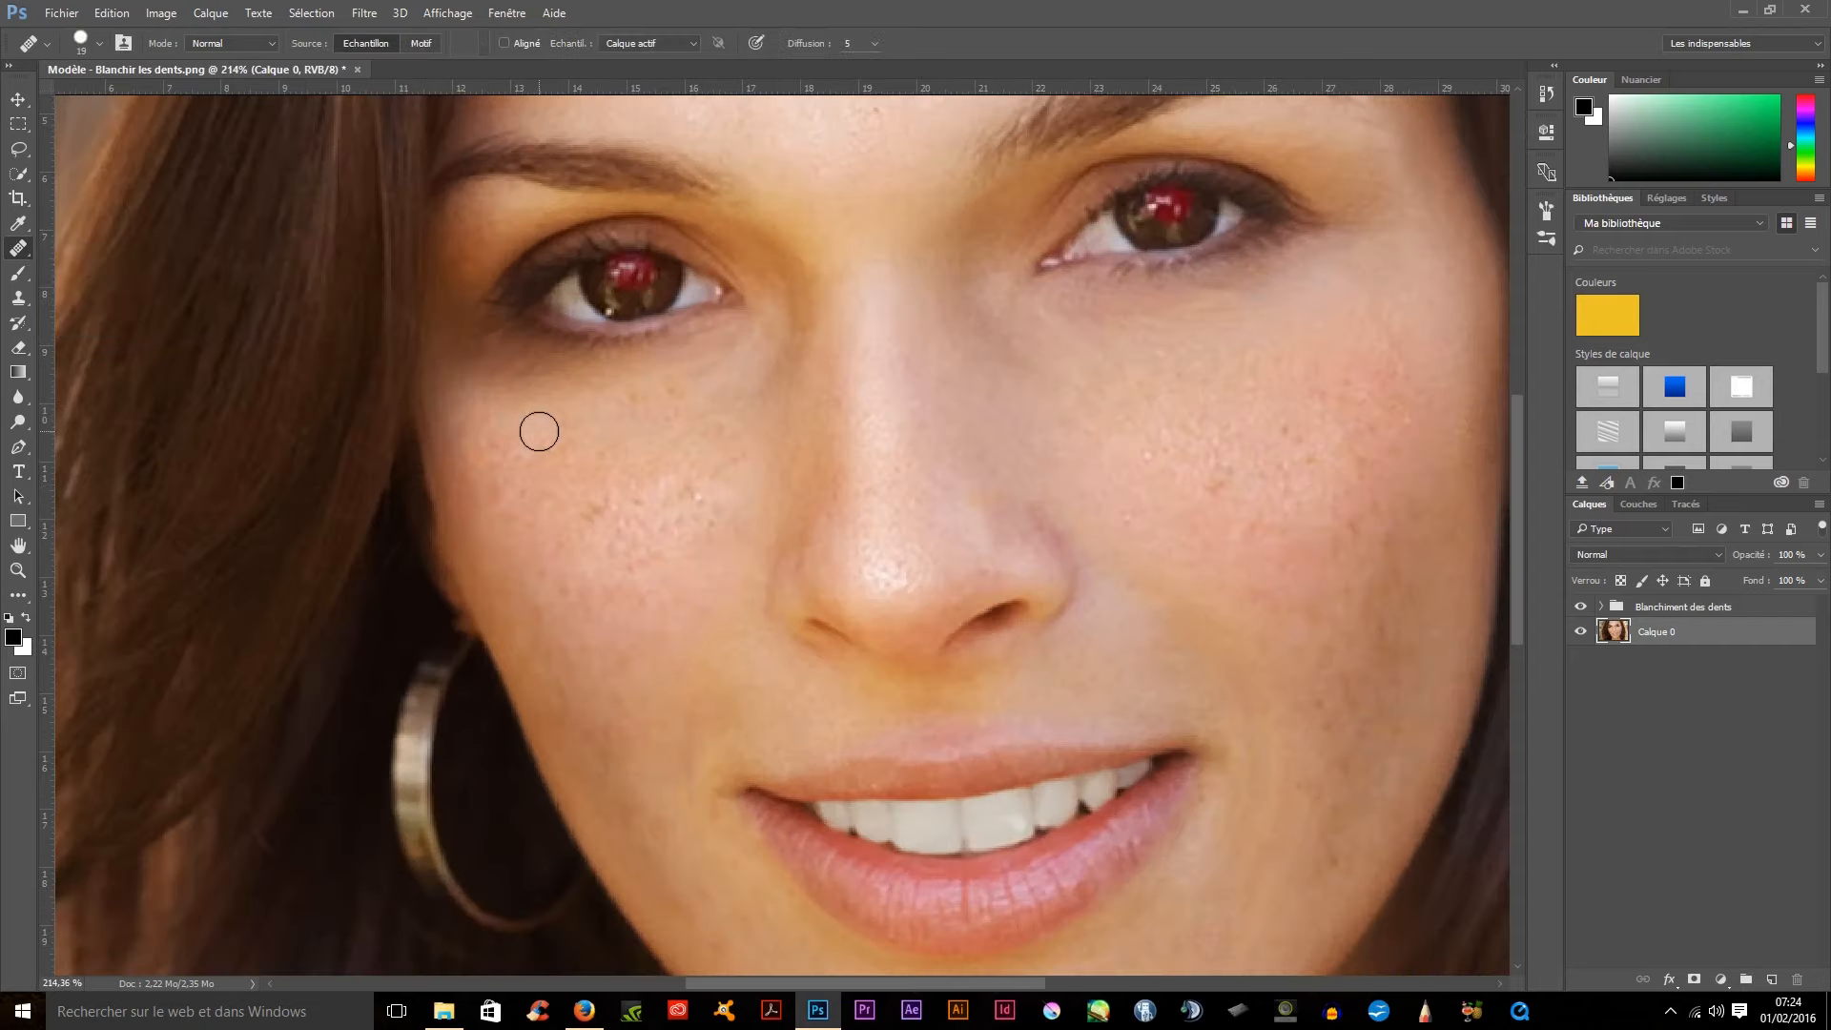
pyautogui.keyDown('alt'); pyautogui.click(575, 517); pyautogui.keyUp('alt')
pyautogui.click(598, 509)
pyautogui.keyDown('alt'); pyautogui.click(1216, 514); pyautogui.keyUp('alt')
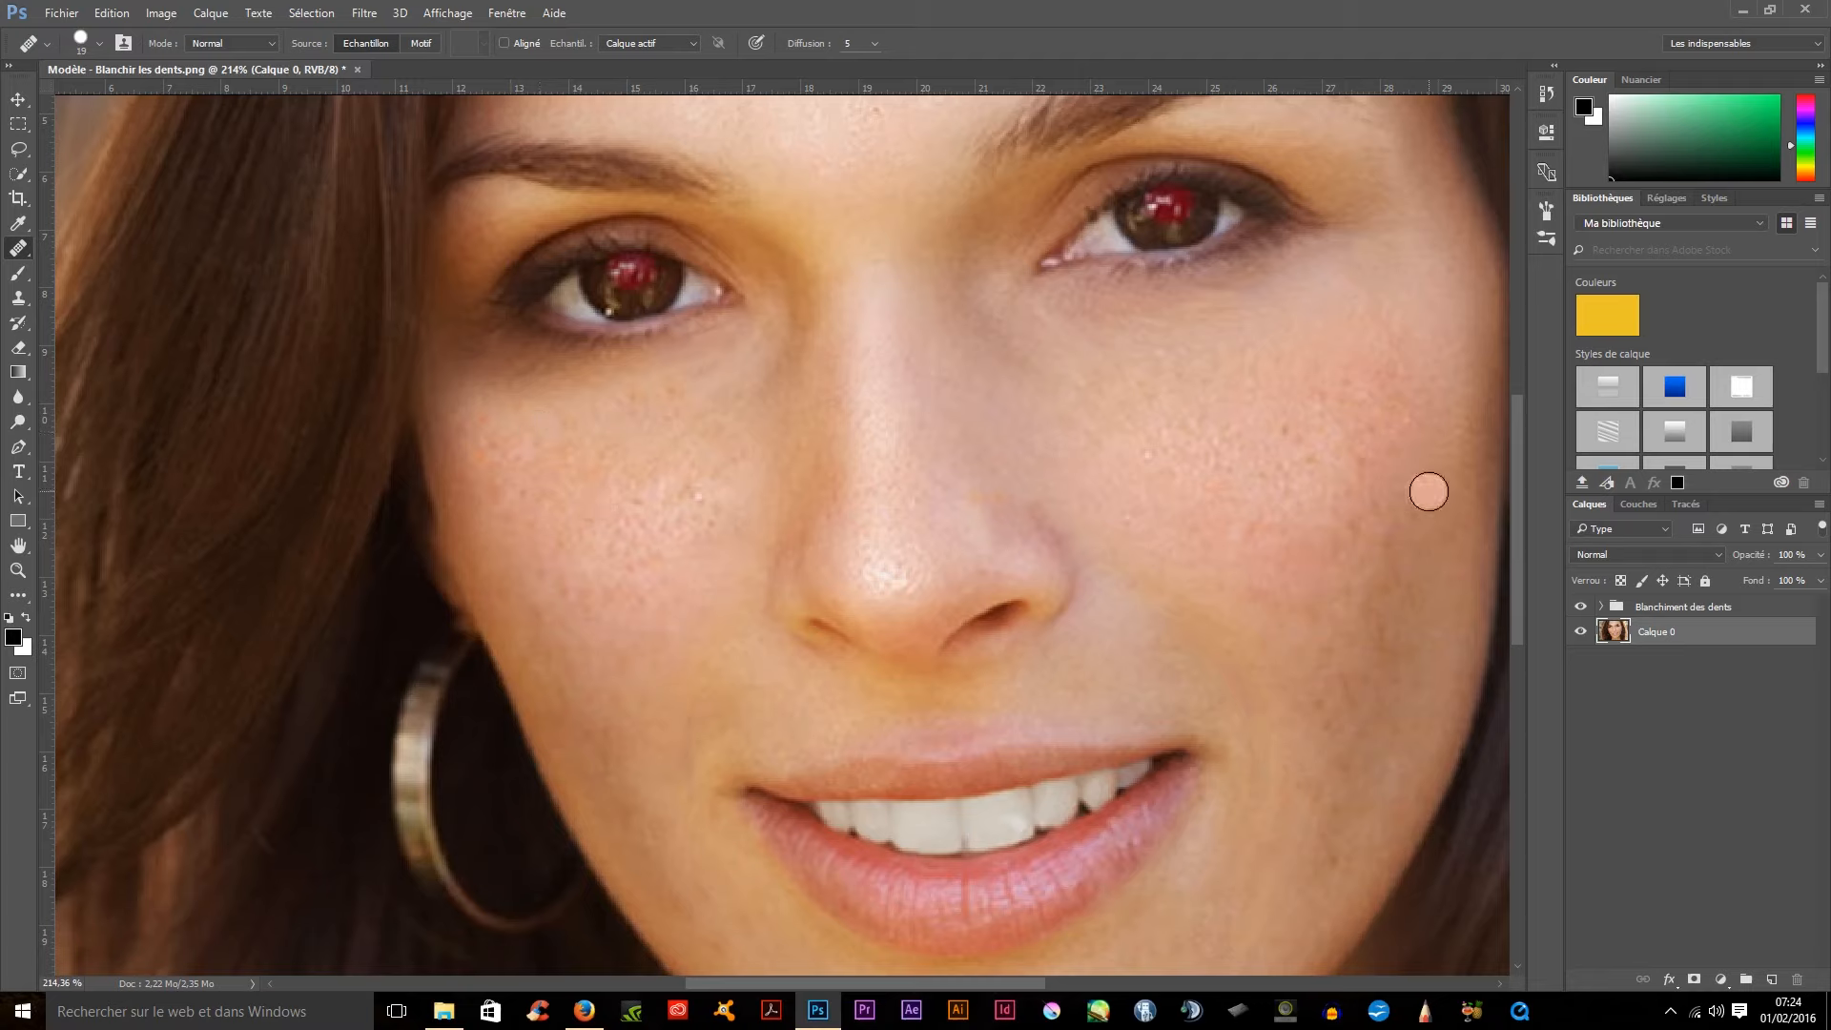
# - Heal remaining spots on the cheeks and the skin near the mouth with the Healing Brush, sampling clean skin nearby
pyautogui.click(1290, 430)
pyautogui.keyDown('alt'); pyautogui.click(1325, 897); pyautogui.keyUp('alt')
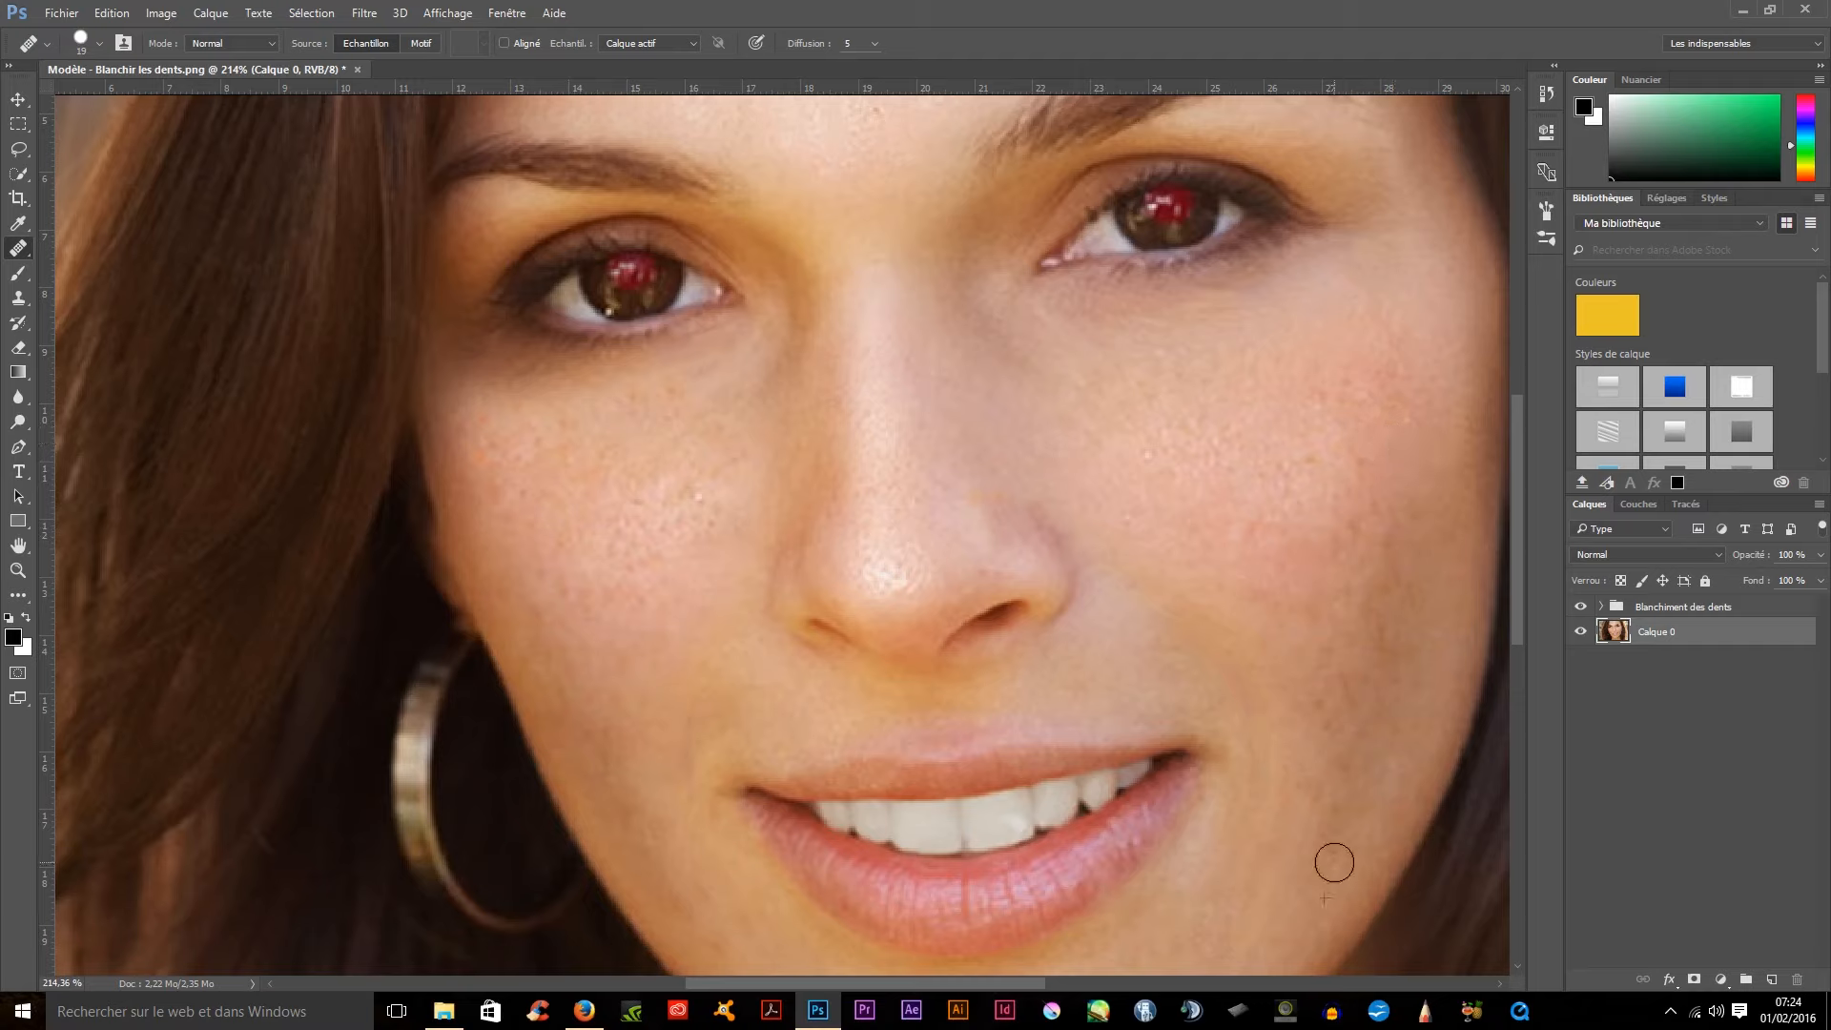
pyautogui.click(697, 498)
pyautogui.moveTo(1018, 389); pyautogui.dragTo(1049, 551)
pyautogui.keyDown('alt'); pyautogui.click(744, 715); pyautogui.keyUp('alt')
pyautogui.moveTo(746, 693); pyautogui.dragTo(841, 729)
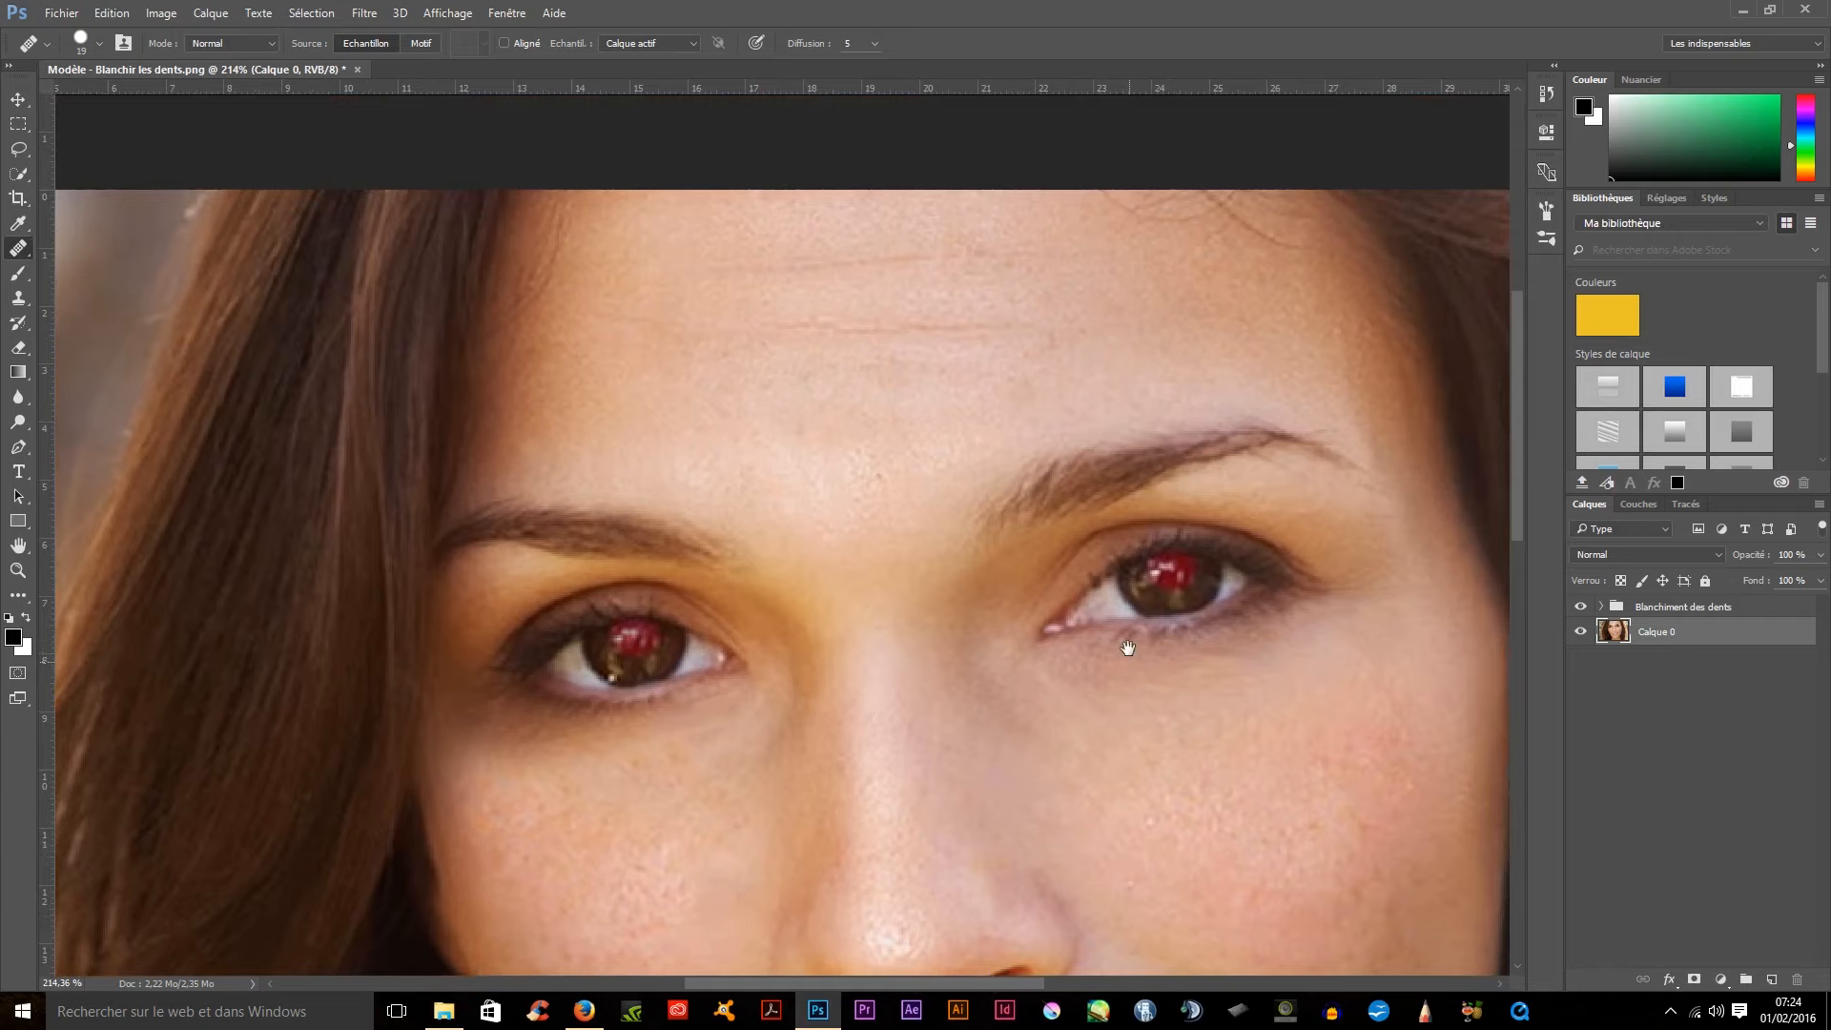
# - Inspect the forehead and eye area, and fit the whole portrait on screen to review the retouched skin
pyautogui.moveTo(1124, 642); pyautogui.dragTo(1112, 597)
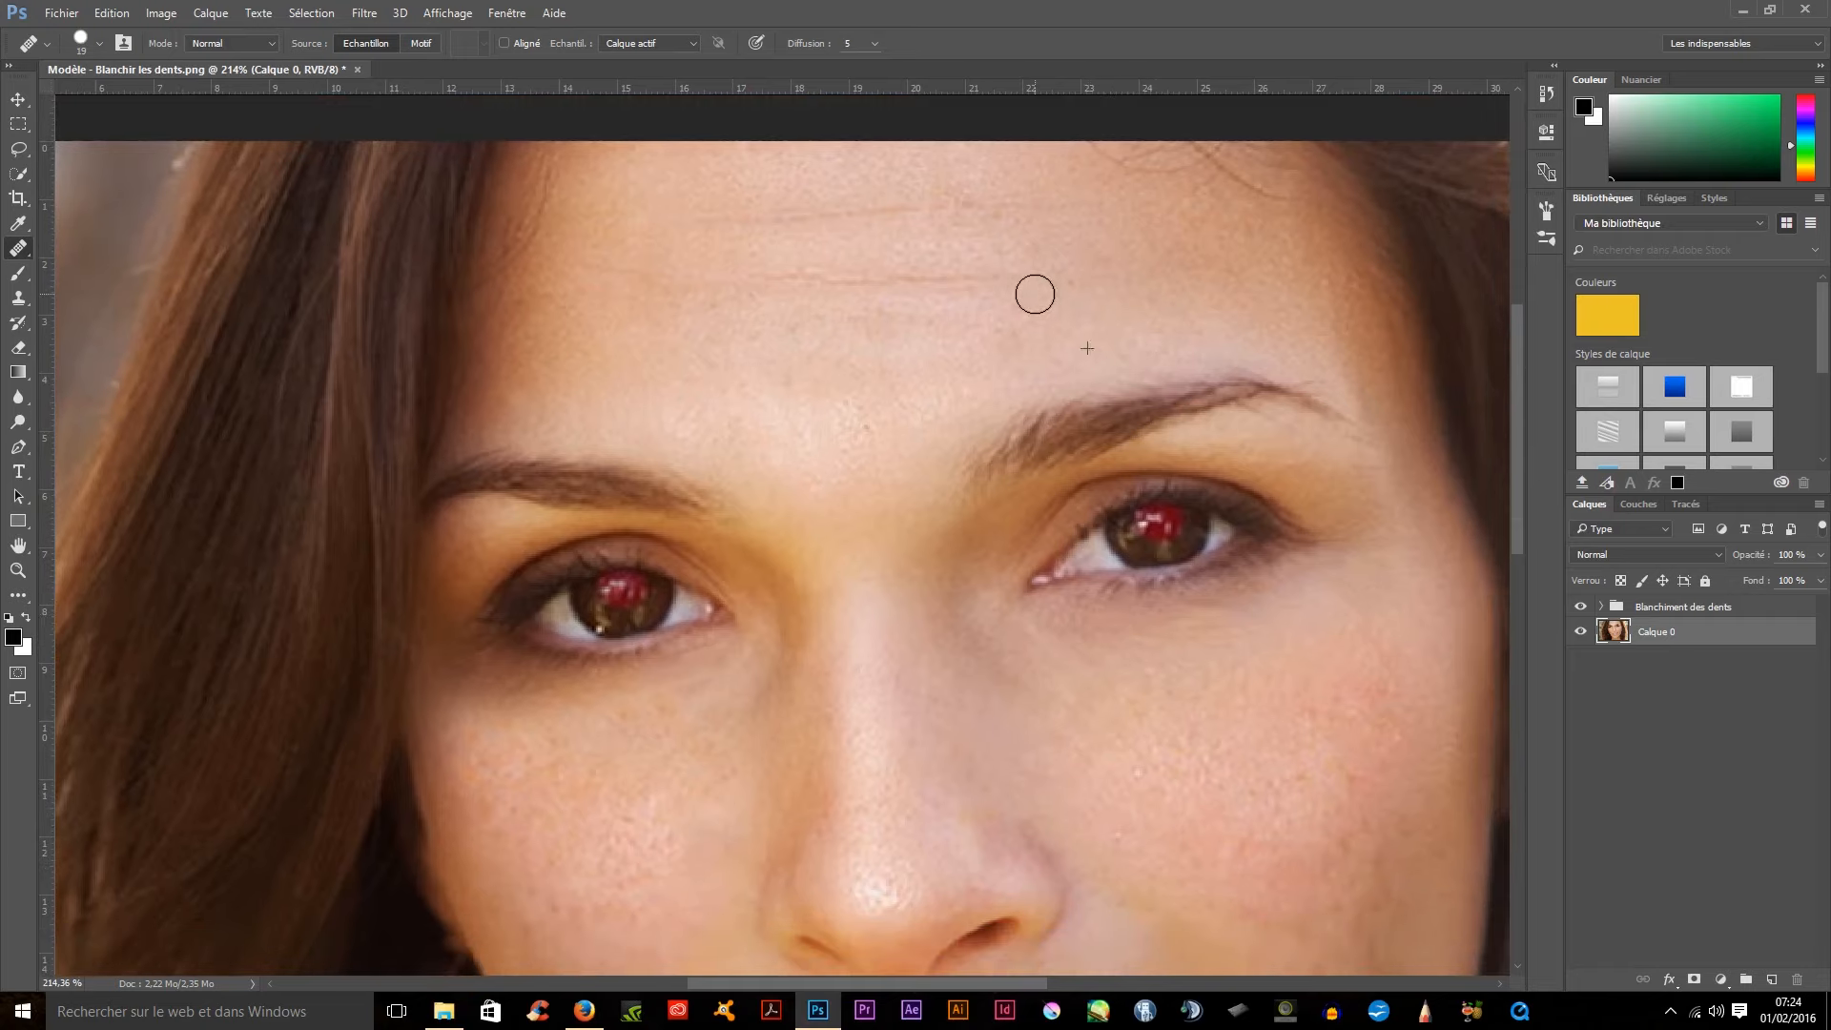
pyautogui.hotkey('ctrl', '0')
pyautogui.hotkey('ctrl', '-')
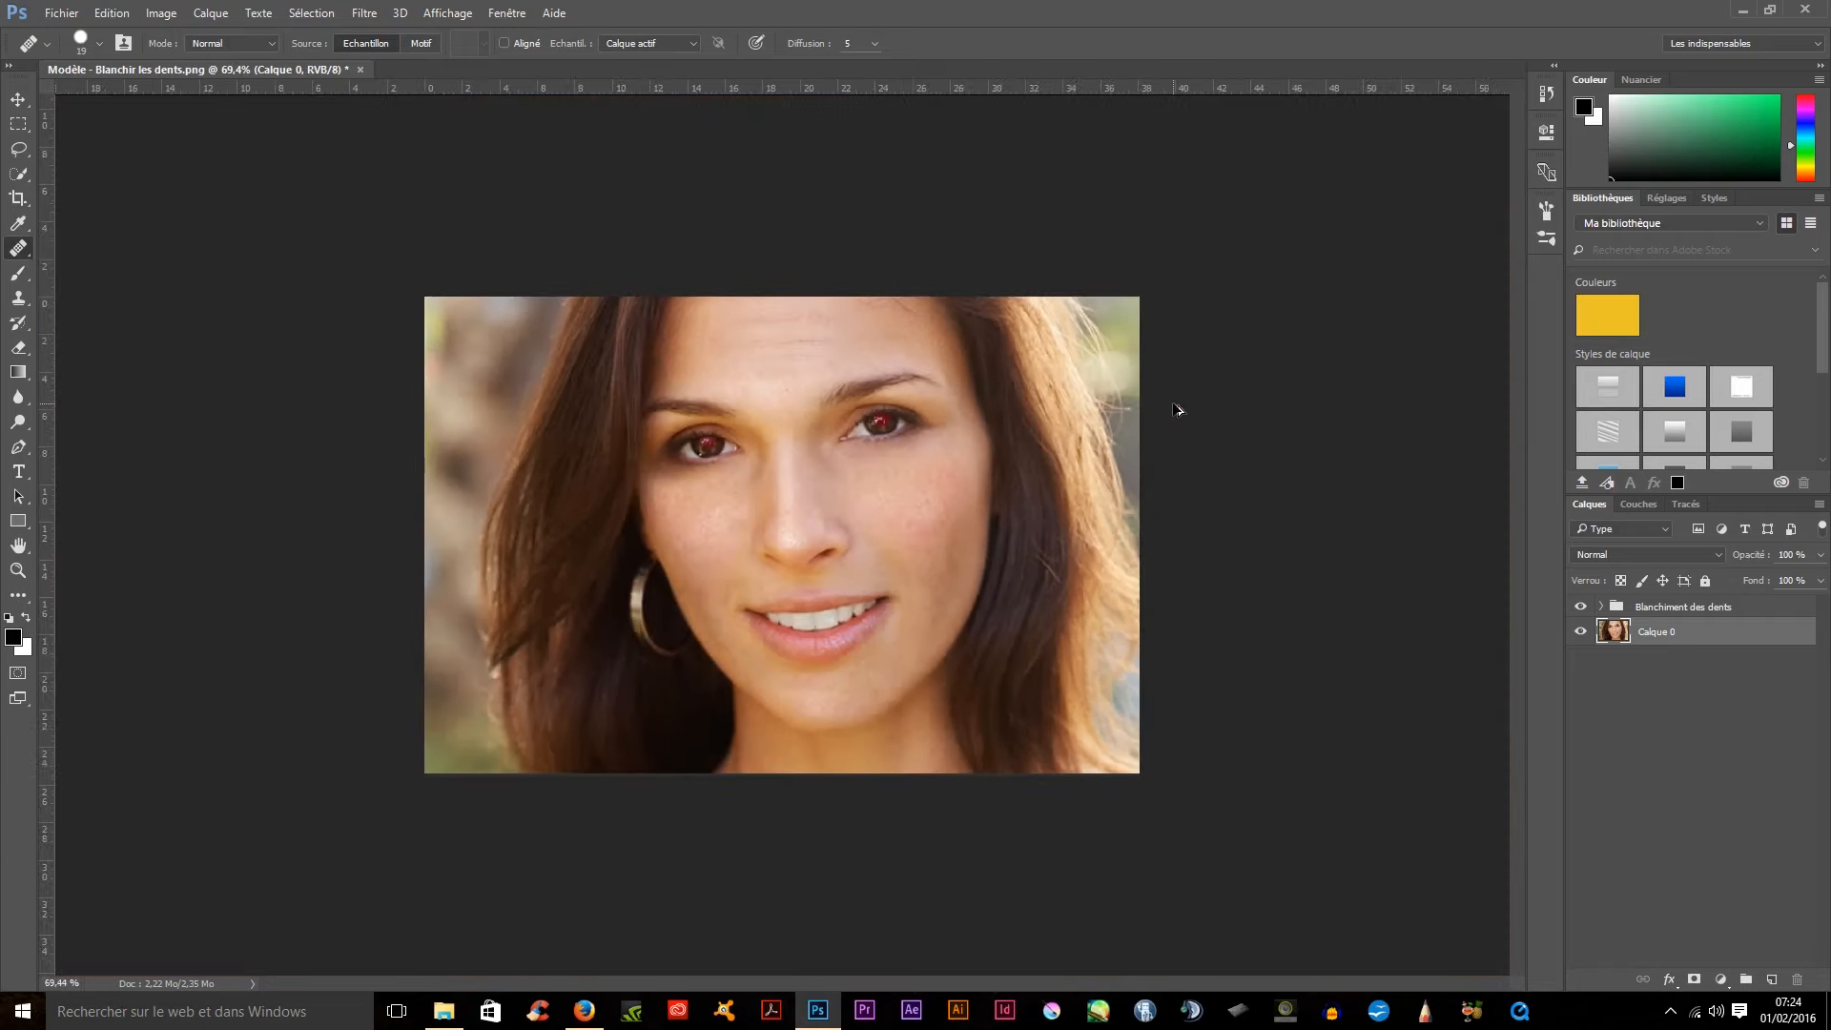
pyautogui.hotkey('ctrl', '0')
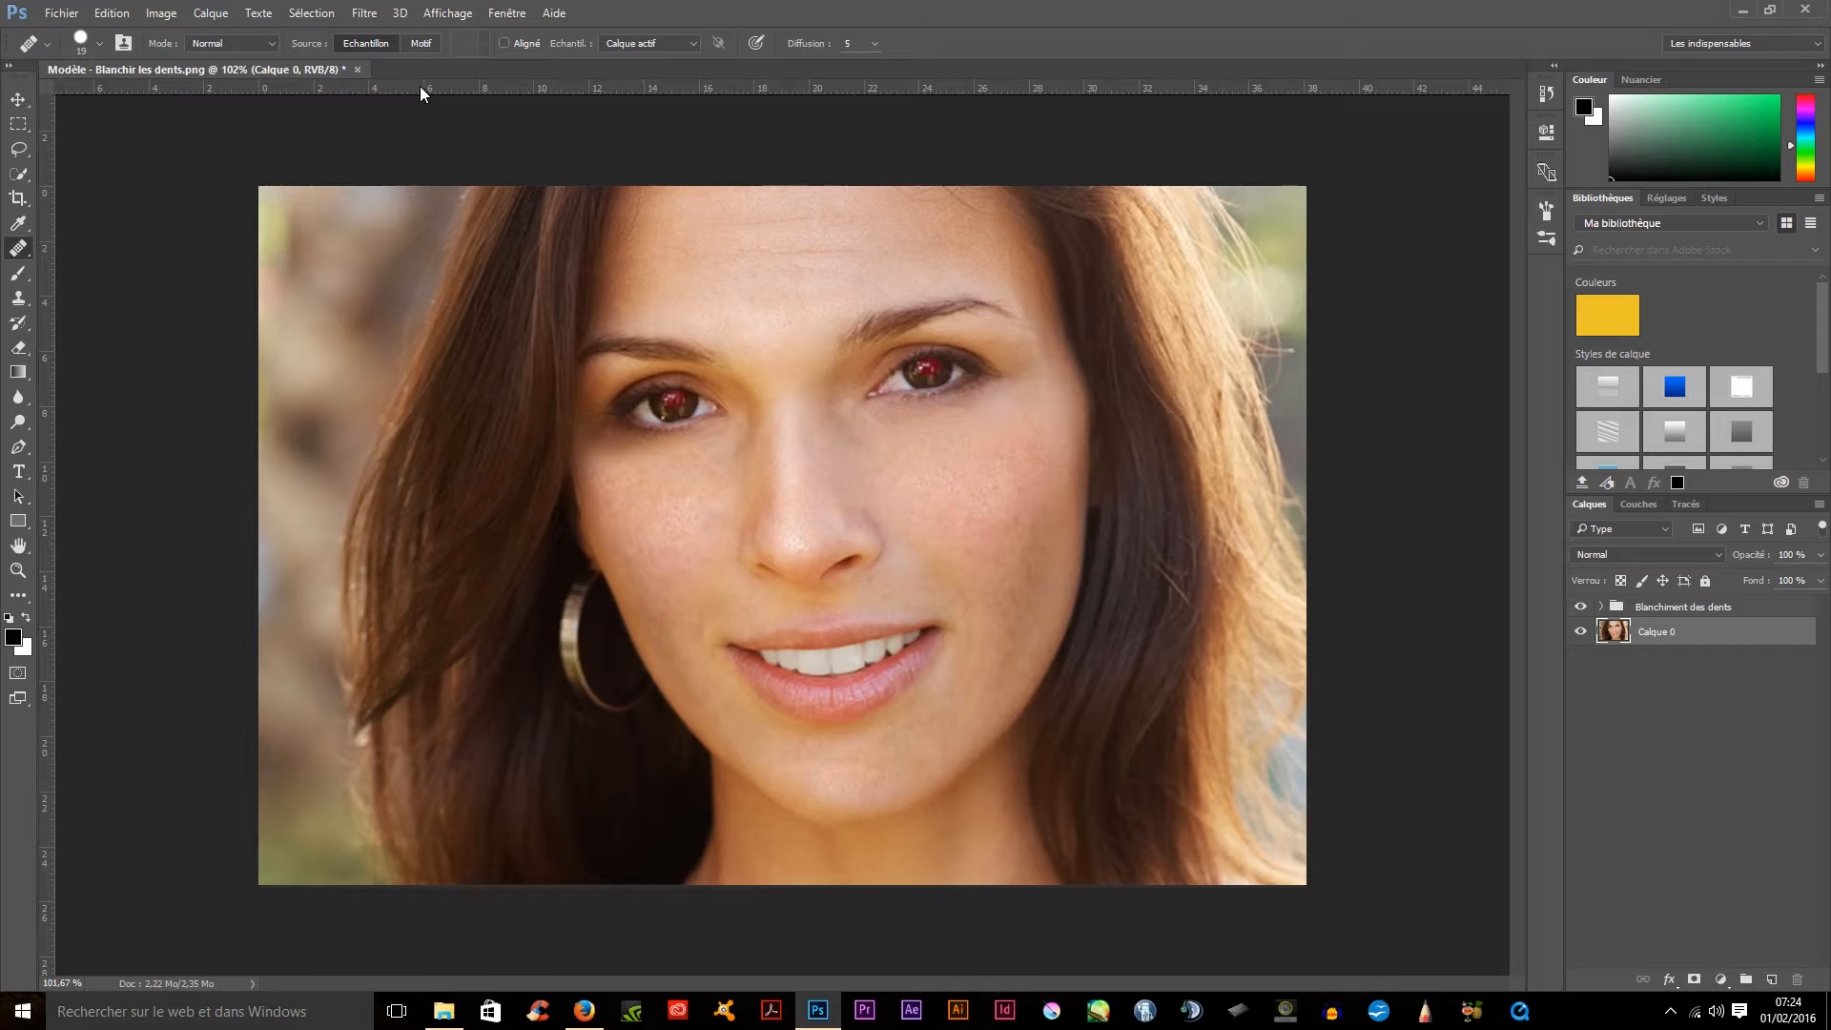
pyautogui.click(64, 16)
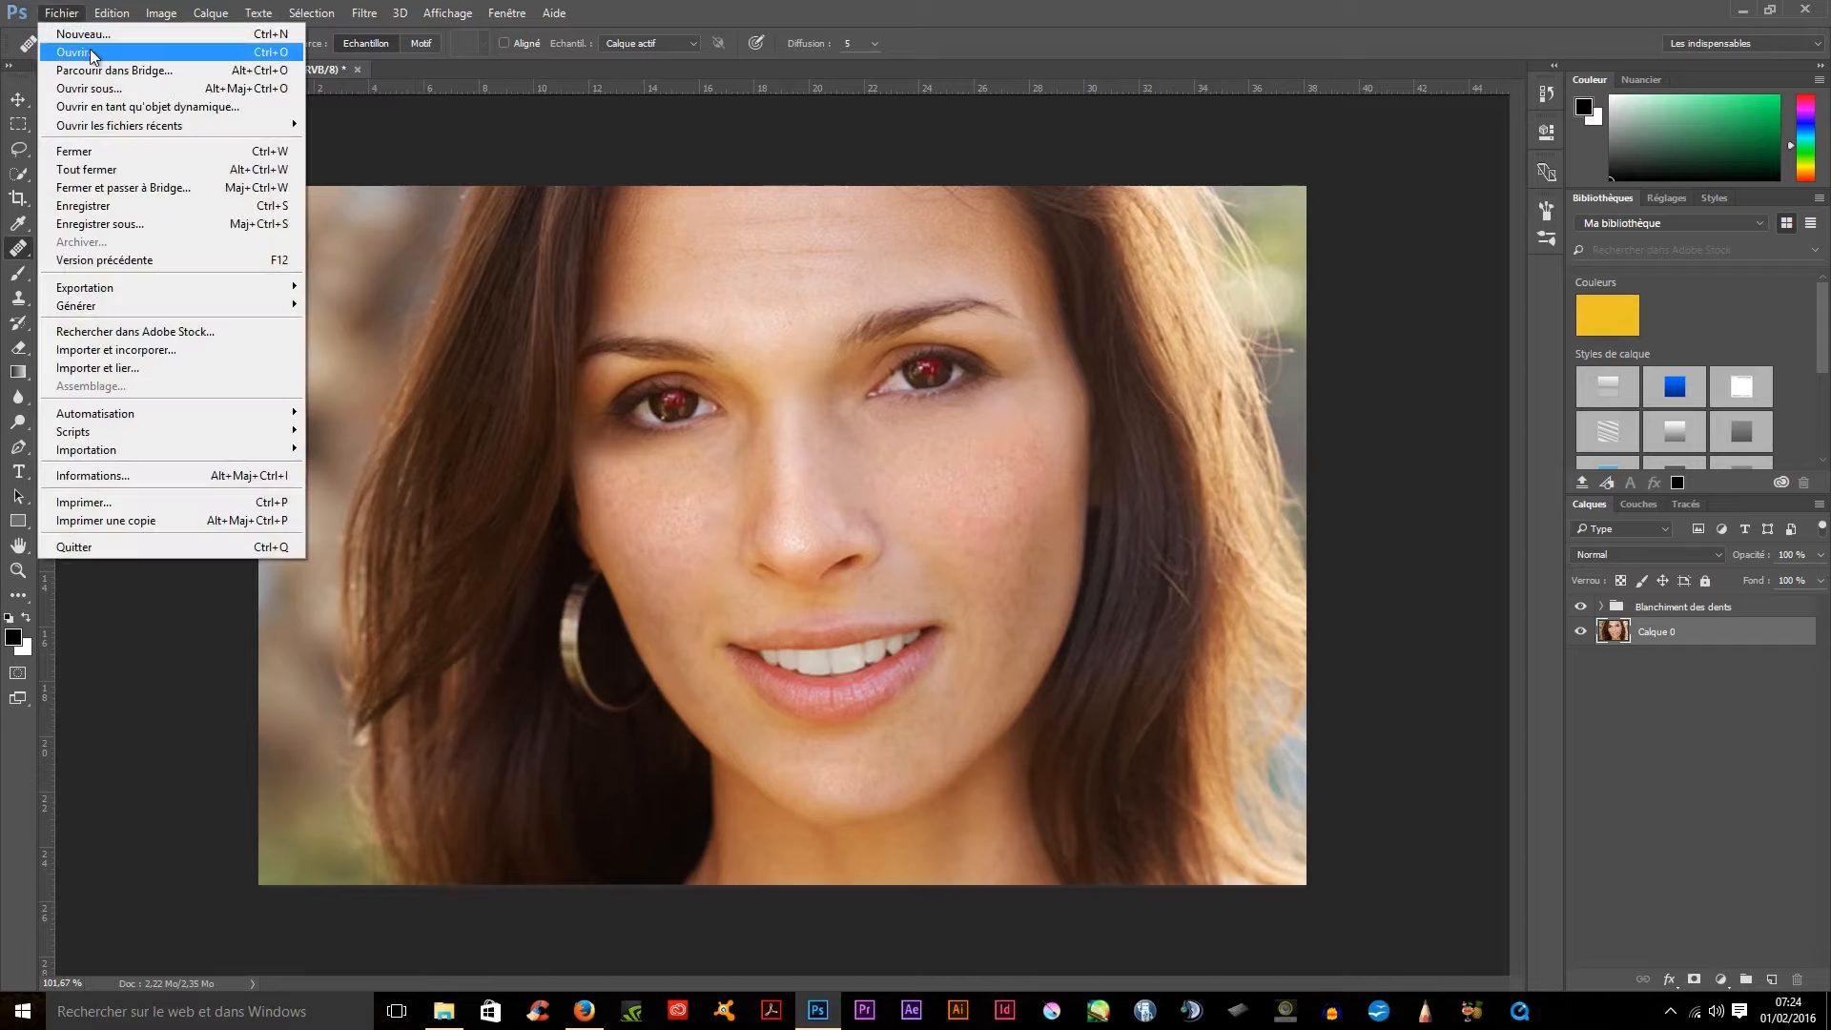
pyautogui.click(77, 51)
pyautogui.doubleClick(656, 343)
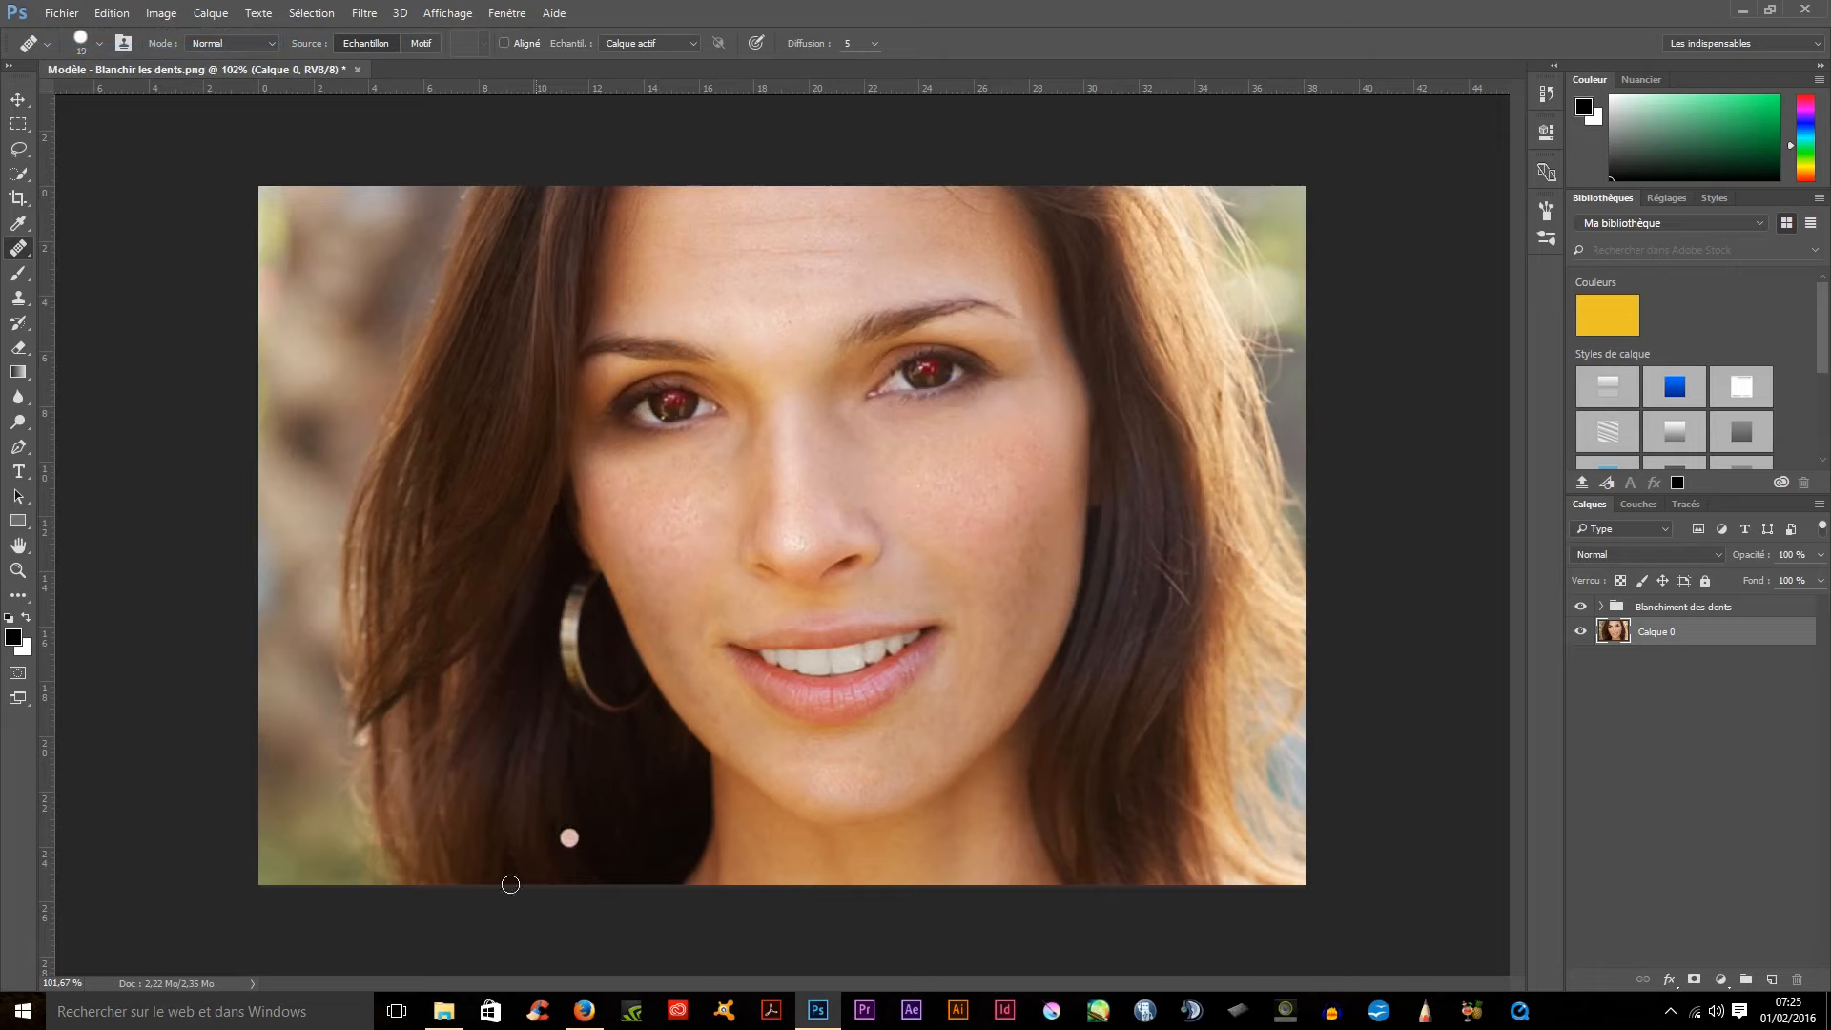
# - Switch to File Explorer, view the original "Modèle - Blanchir les dents" image from the Bureau folder in the photo viewer, and close the viewer
pyautogui.click(445, 1011)
pyautogui.moveTo(858, 423); pyautogui.dragTo(870, 246)
pyautogui.click(862, 236)
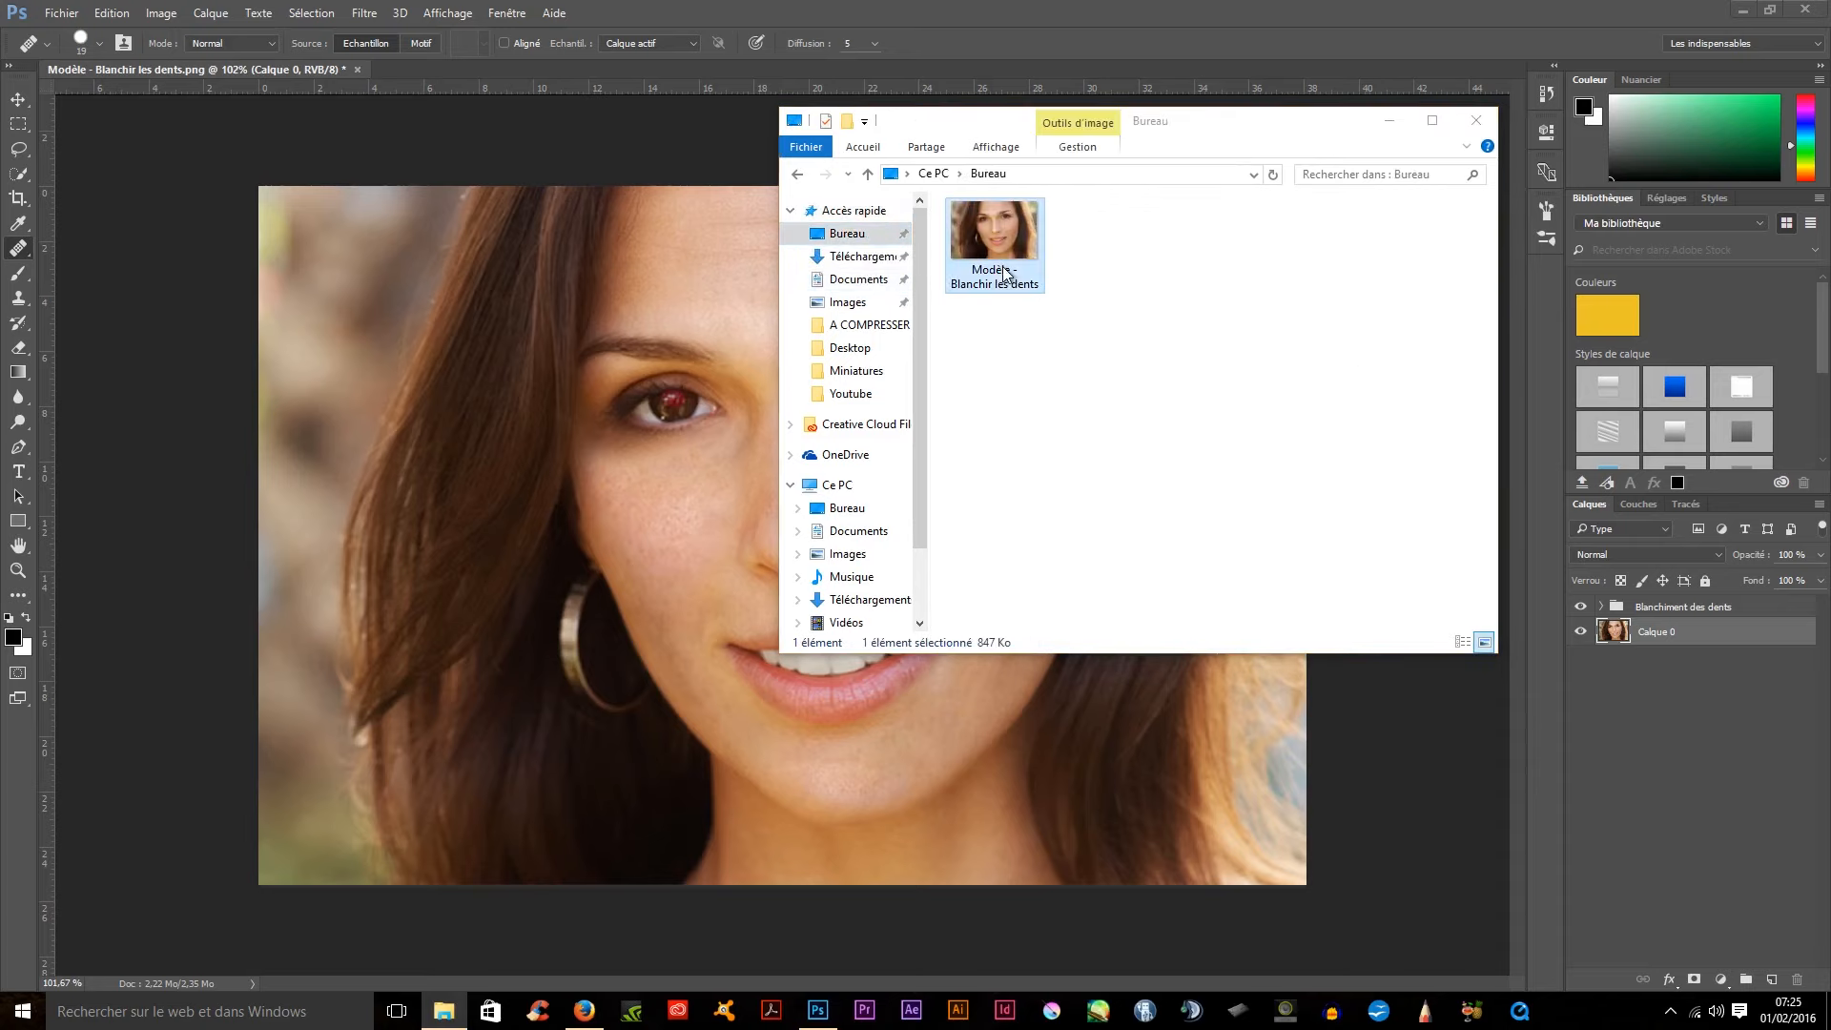
pyautogui.doubleClick(1029, 233)
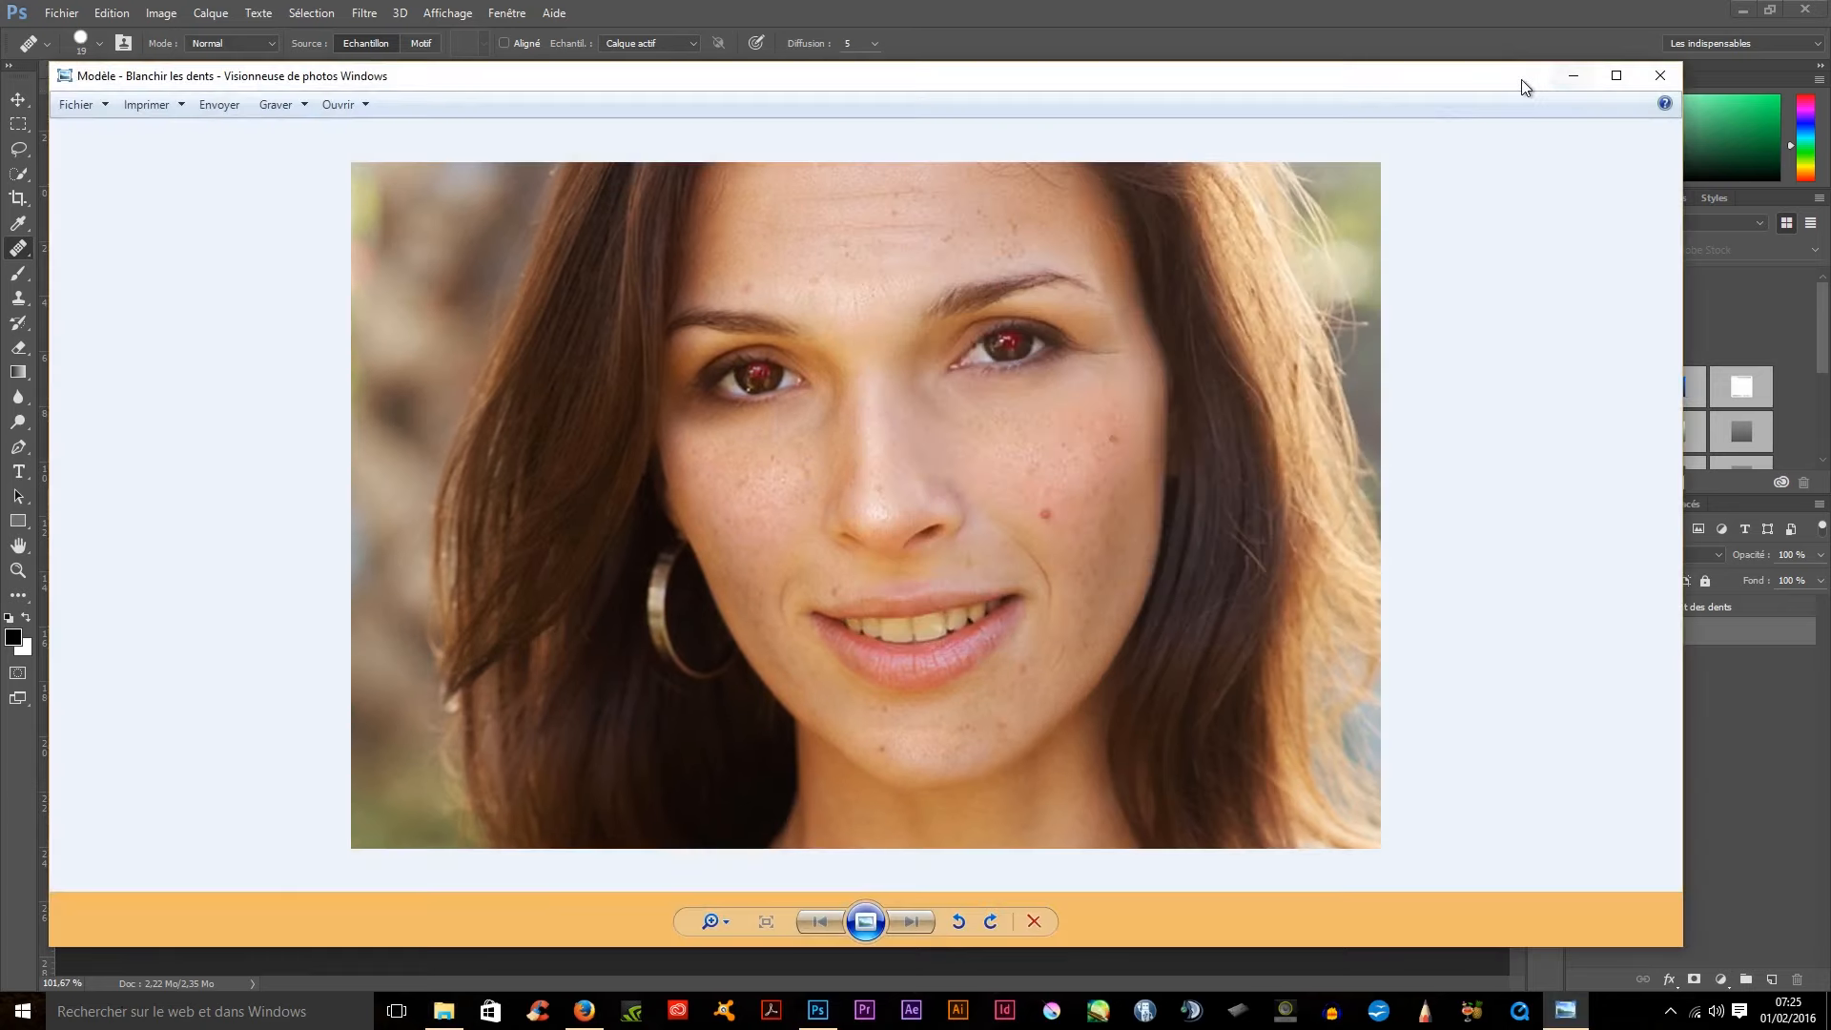
pyautogui.moveTo(1520, 78); pyautogui.dragTo(1377, 85)
pyautogui.click(1520, 82)
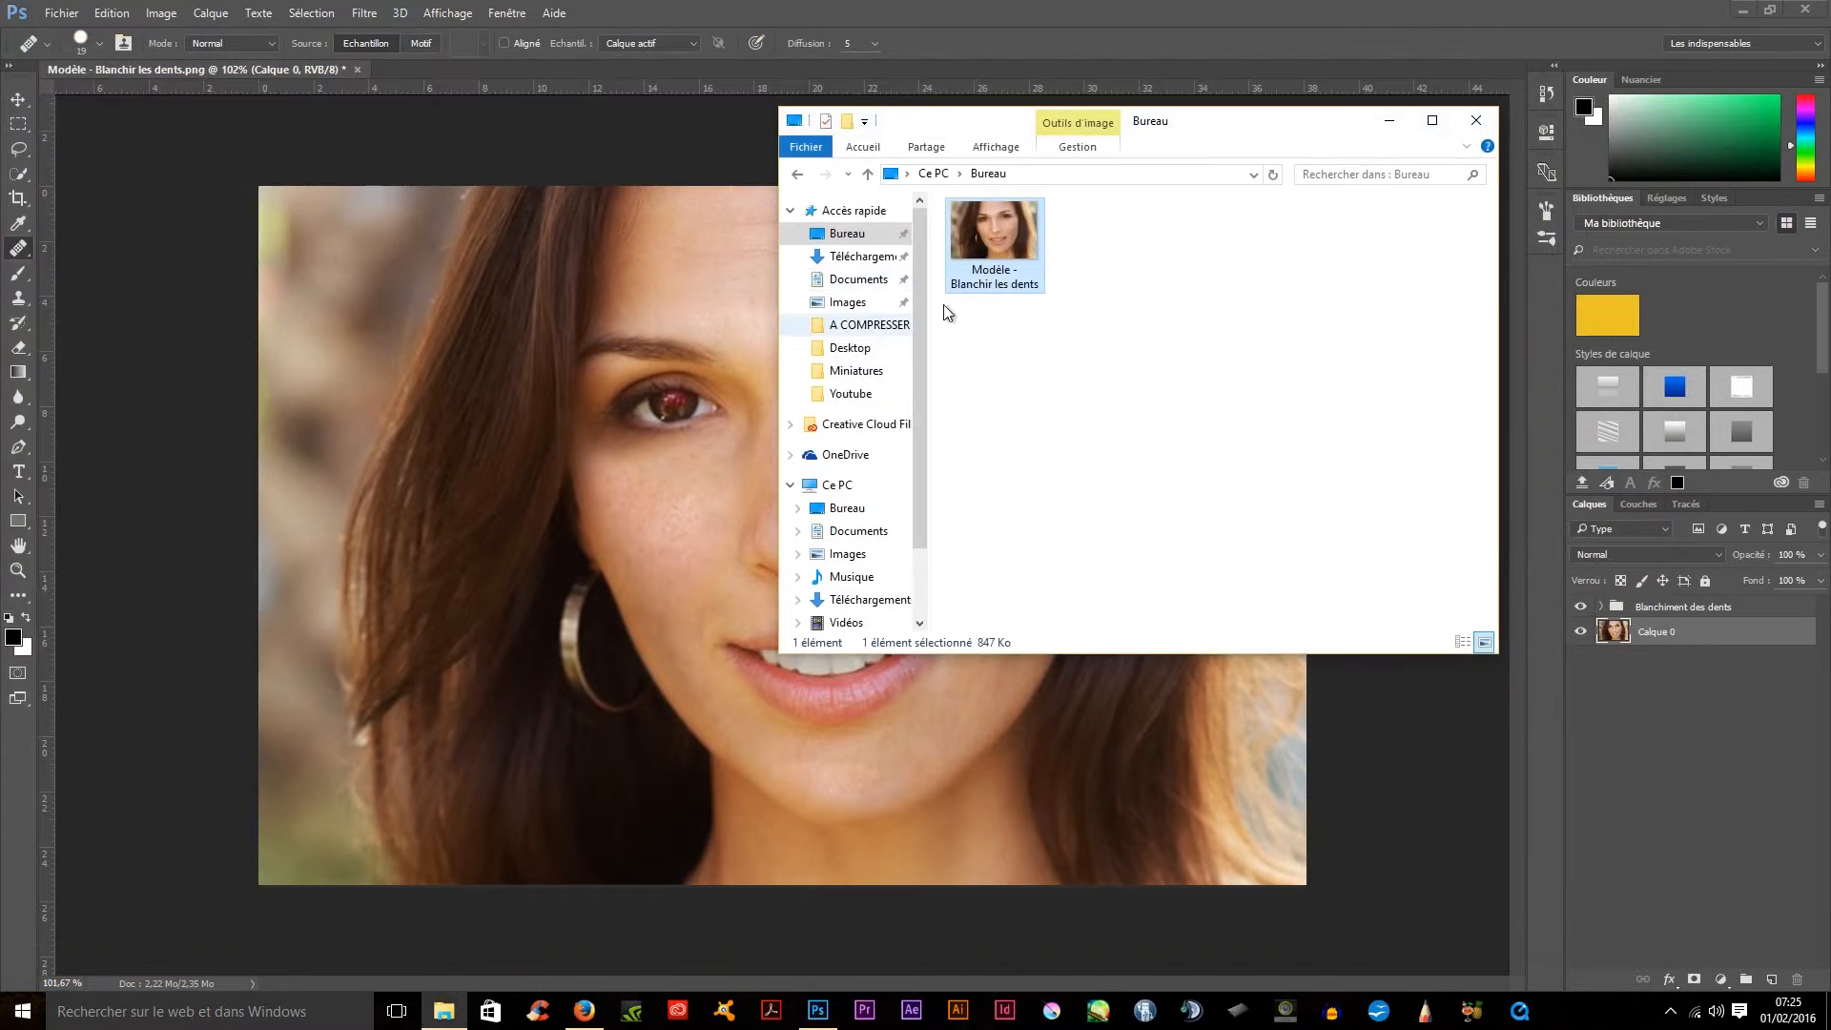
# - Place the original "Modèle - Blanchir les dents" image from the Bureau folder into the portrait document, scaled to 35% in the photo's upper-right corner
pyautogui.moveTo(1011, 247); pyautogui.dragTo(660, 164)
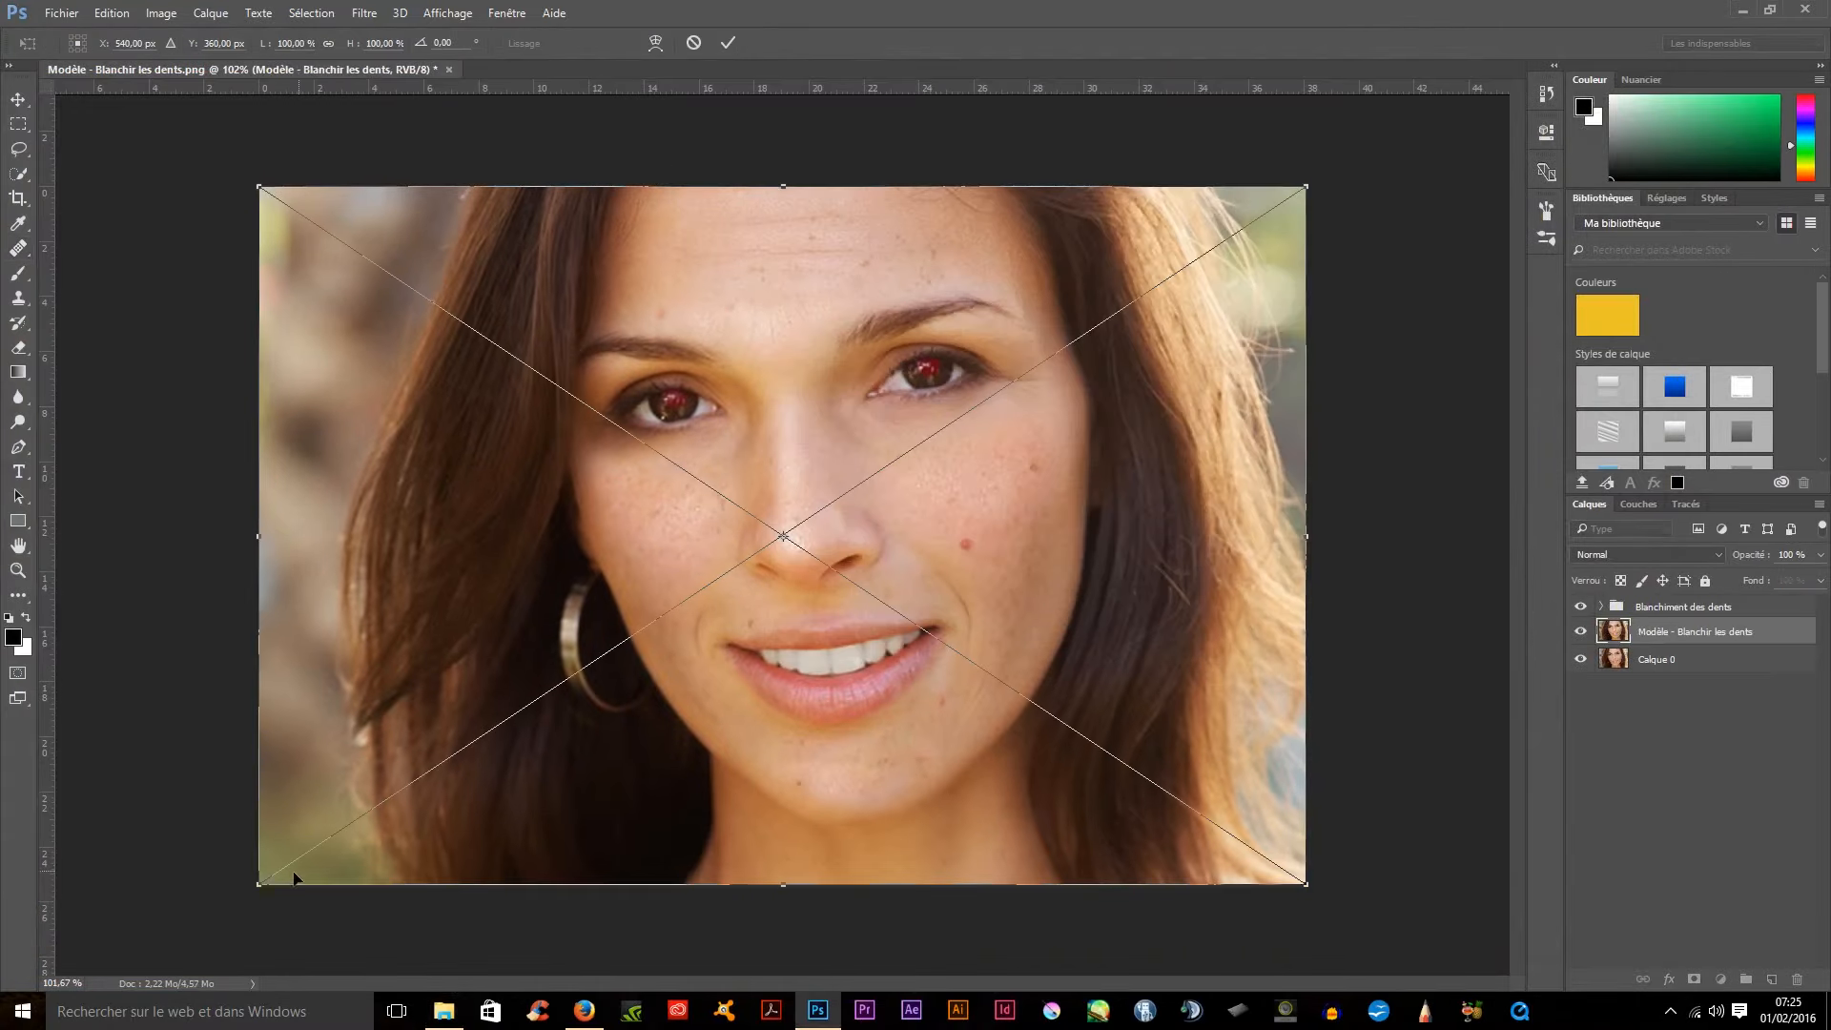
pyautogui.moveTo(257, 878); pyautogui.dragTo(1034, 535)
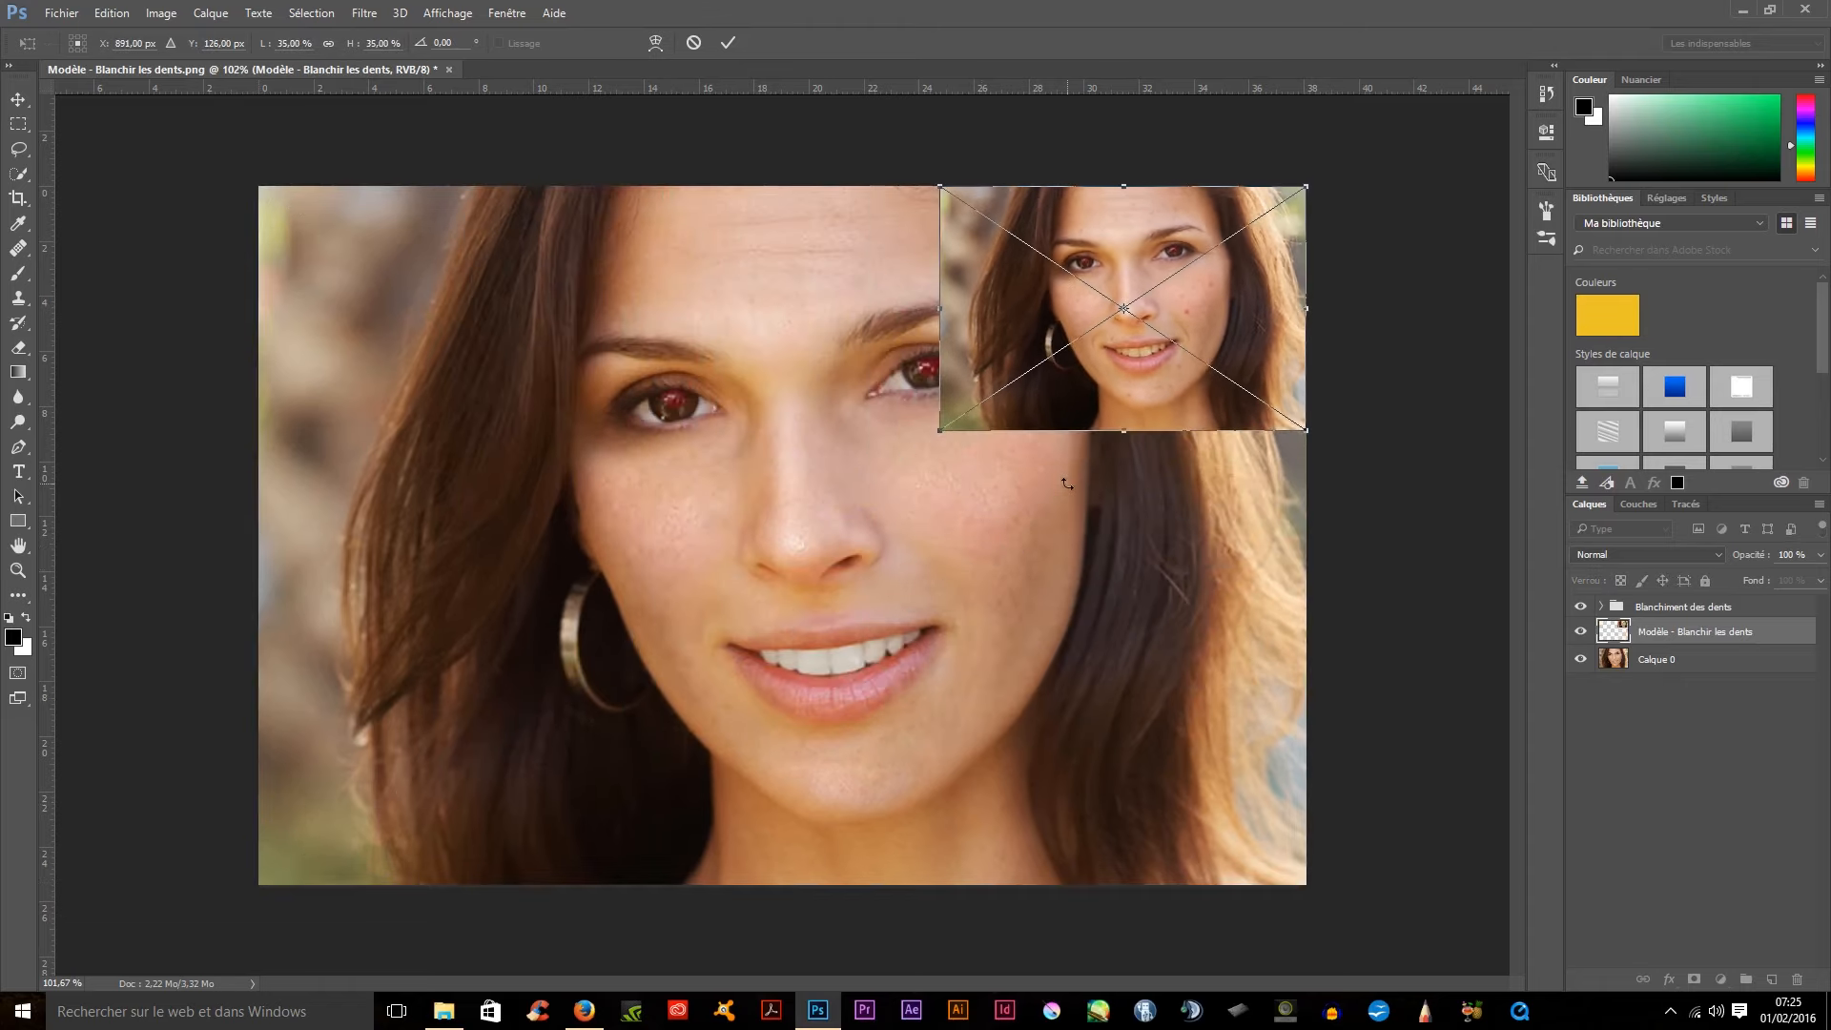
pyautogui.press('Return')
pyautogui.press('j')
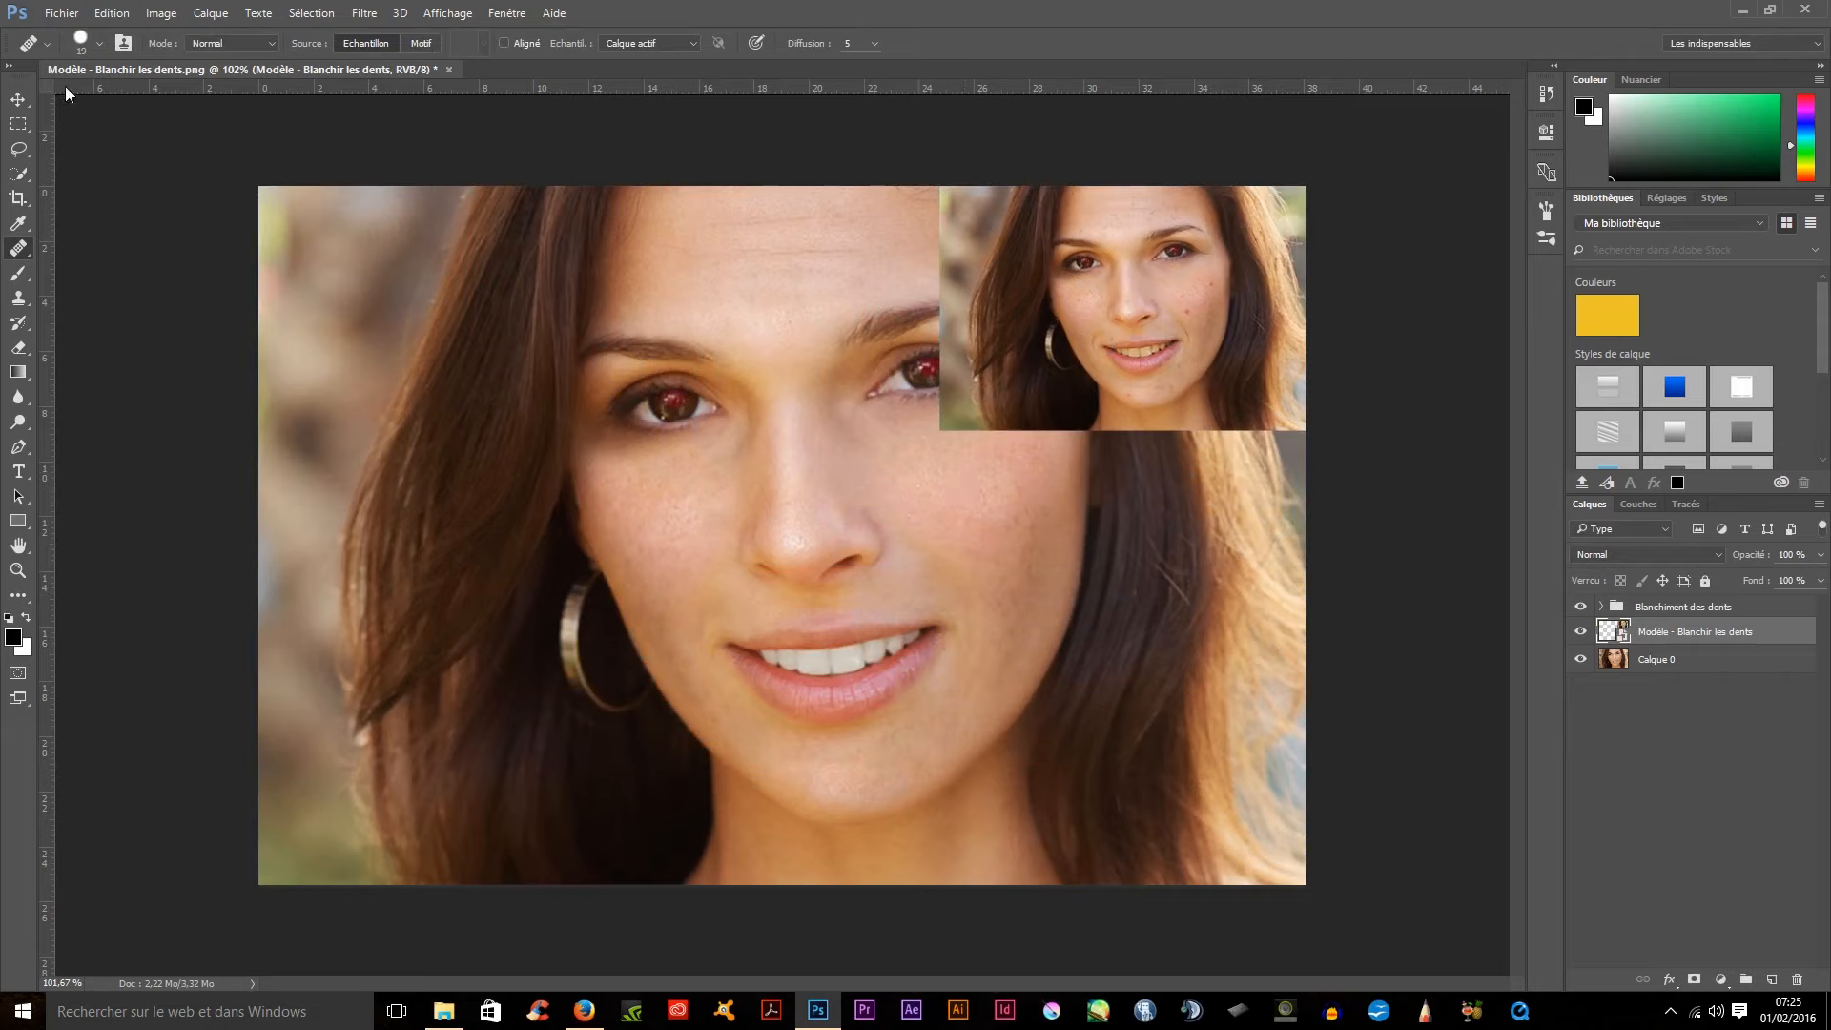
# - Move the placed original to the upper-left area of the portrait for comparison and delete its layer
pyautogui.click(18, 100)
pyautogui.moveTo(1129, 256); pyautogui.dragTo(448, 312)
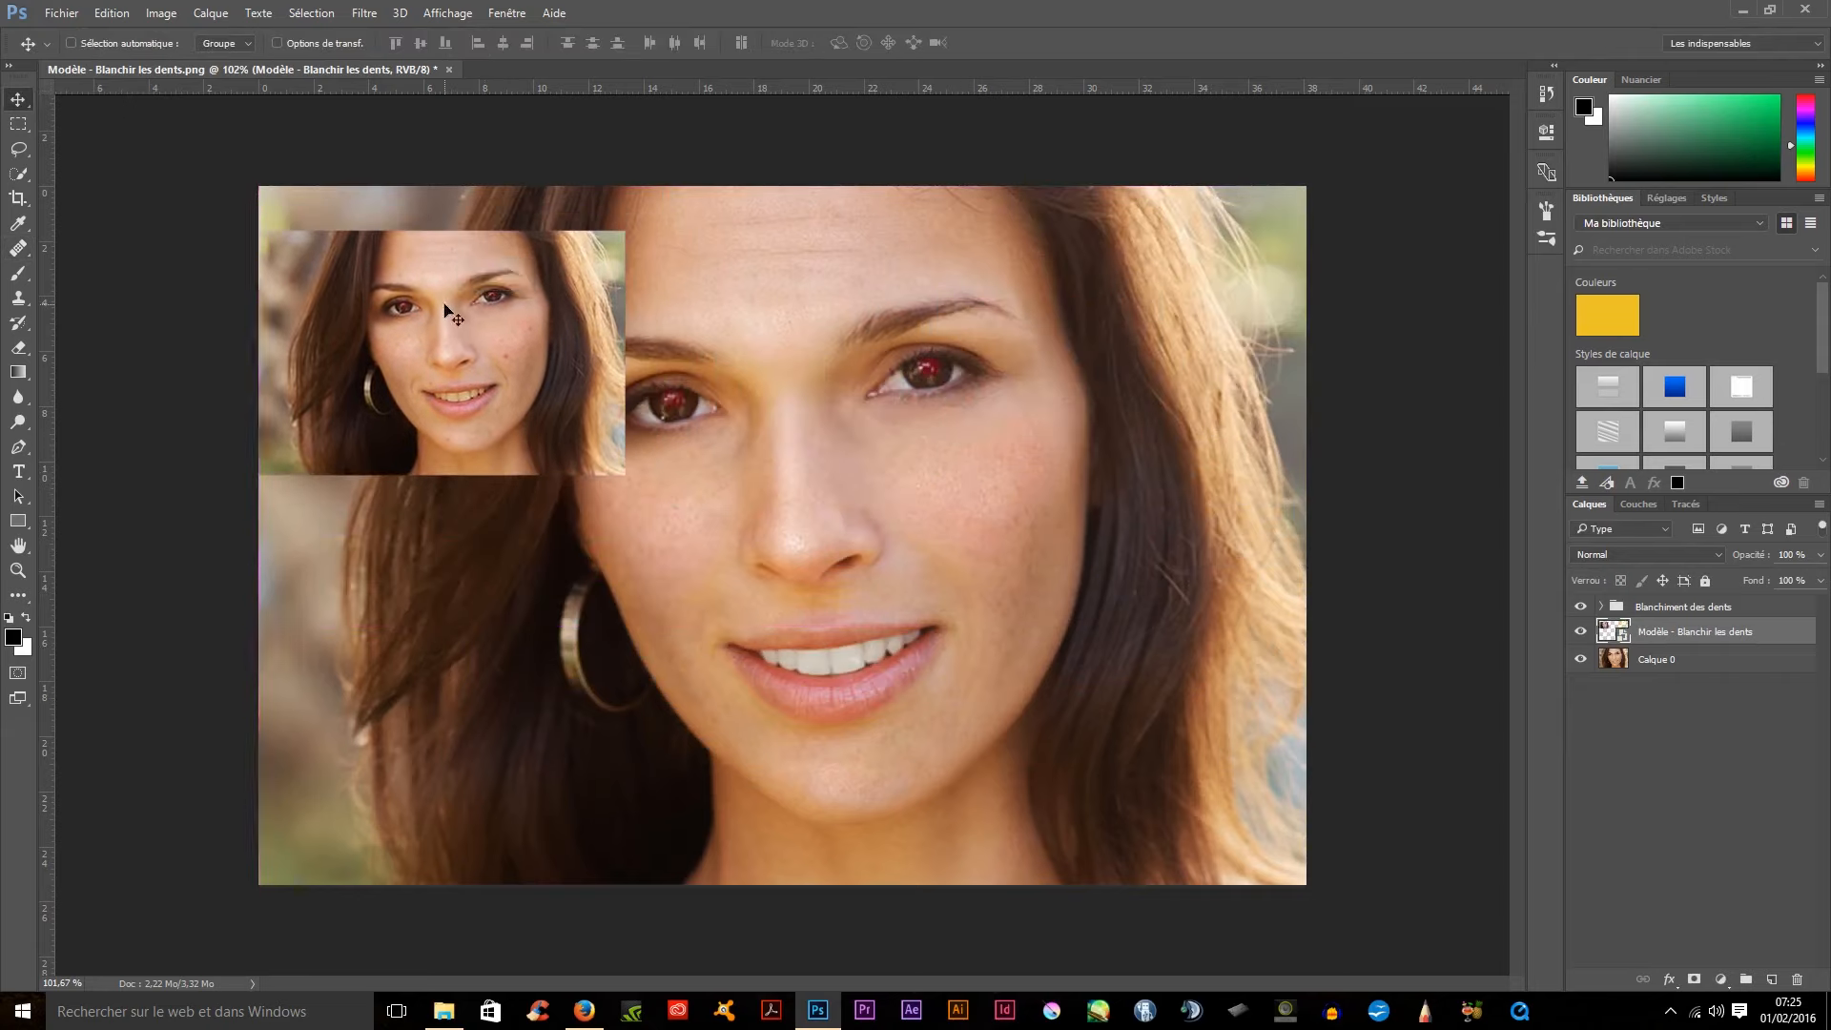
pyautogui.press('Delete')
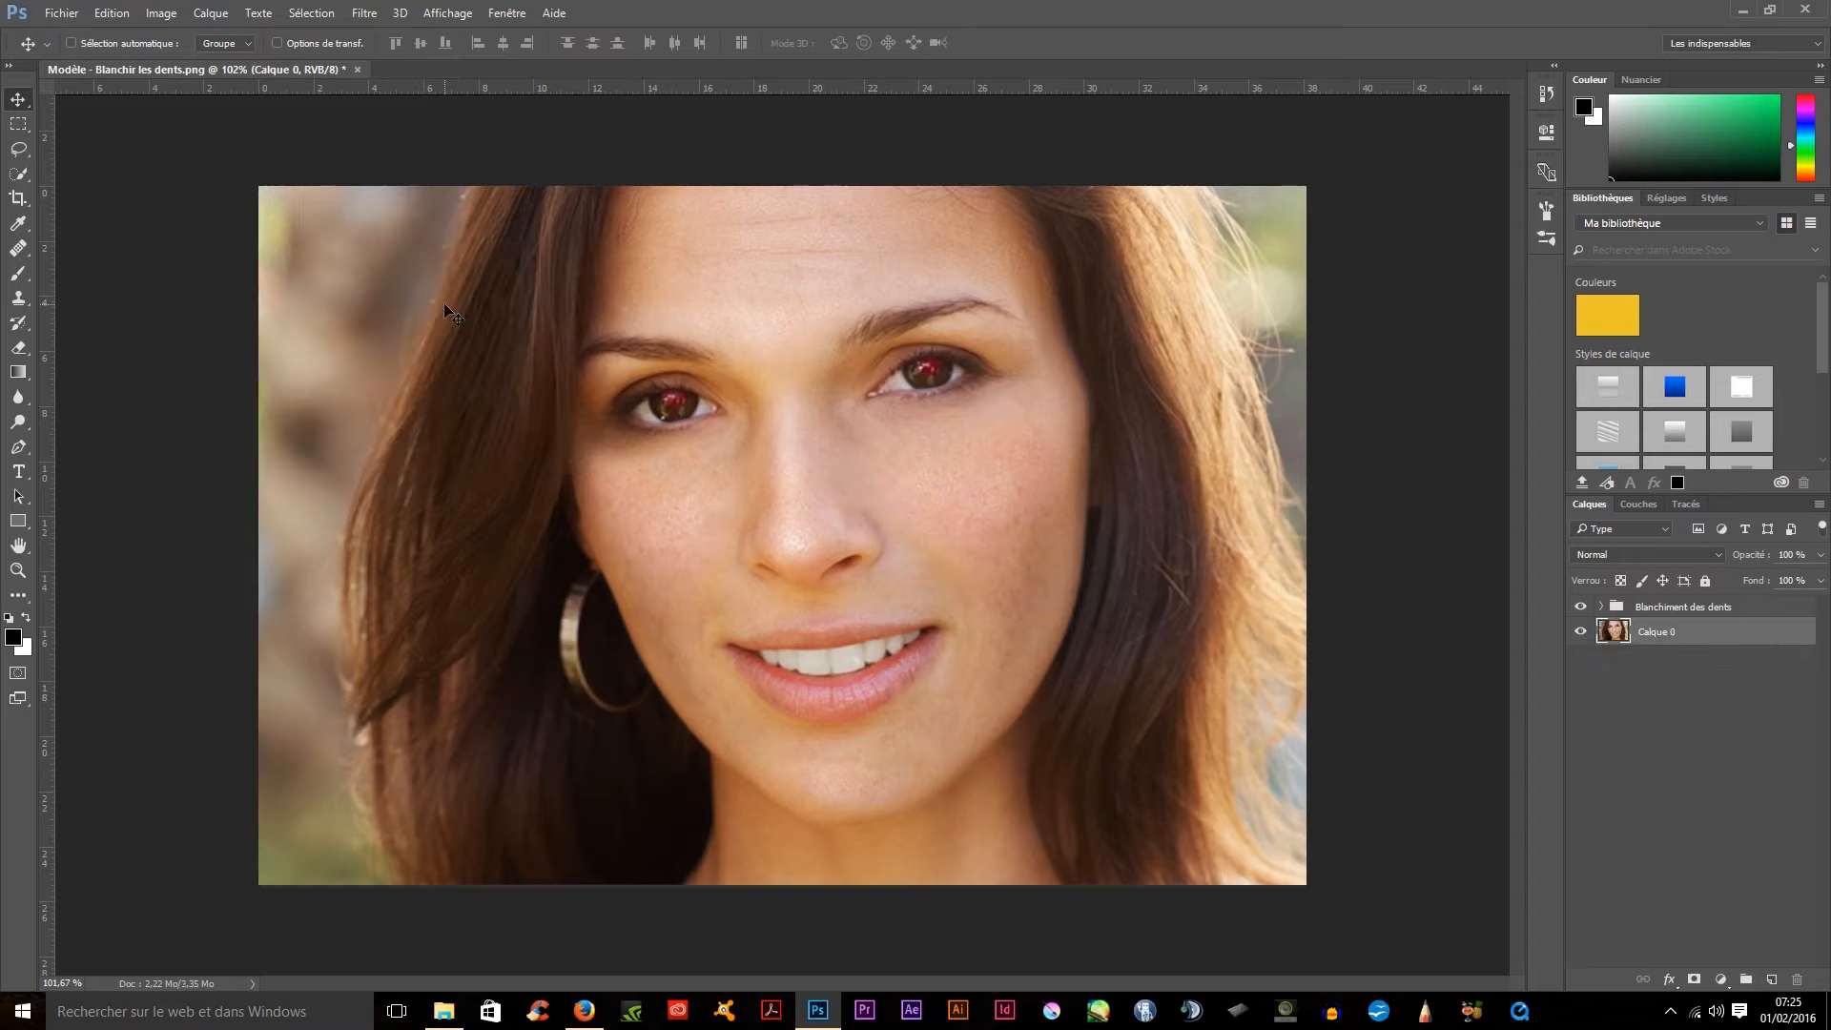